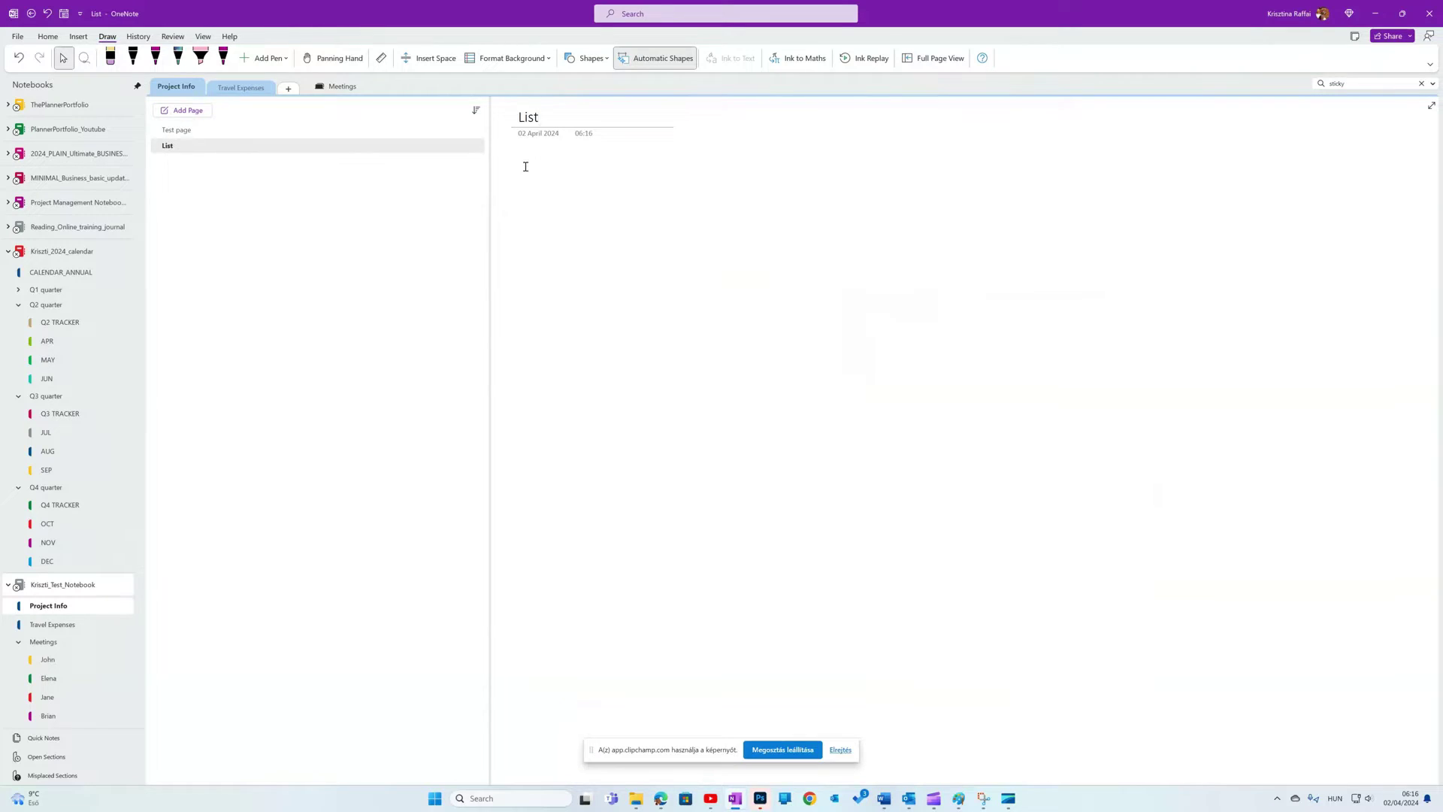
# - Paste the Budget-through-Documents list into the List page and remove its numbering
pyautogui.write('Budget Stakeholders Comms materials Team Roles&Responsibilities Documents')
pyautogui.moveTo(610, 237); pyautogui.dragTo(545, 171)
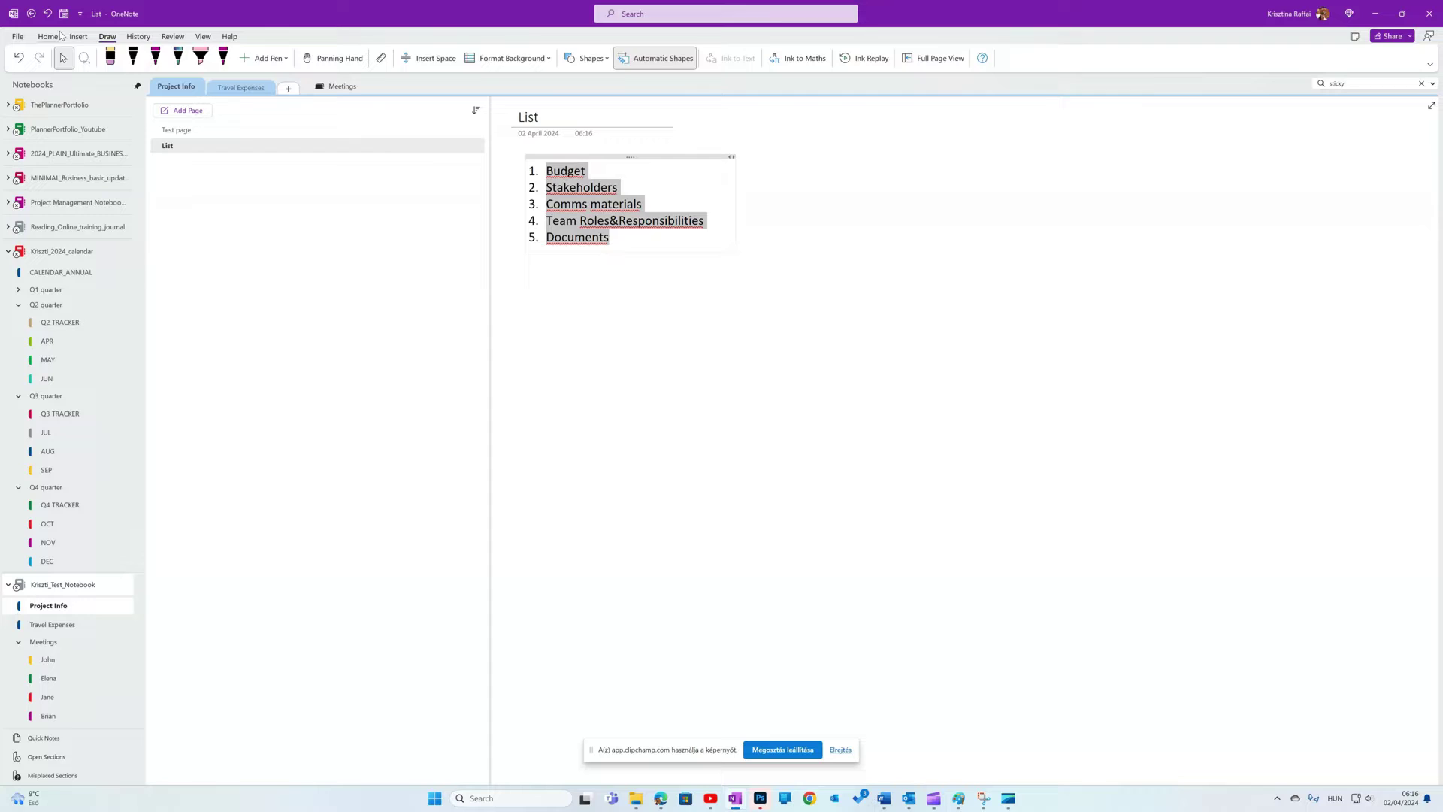
pyautogui.click(47, 36)
pyautogui.click(460, 58)
pyautogui.click(459, 109)
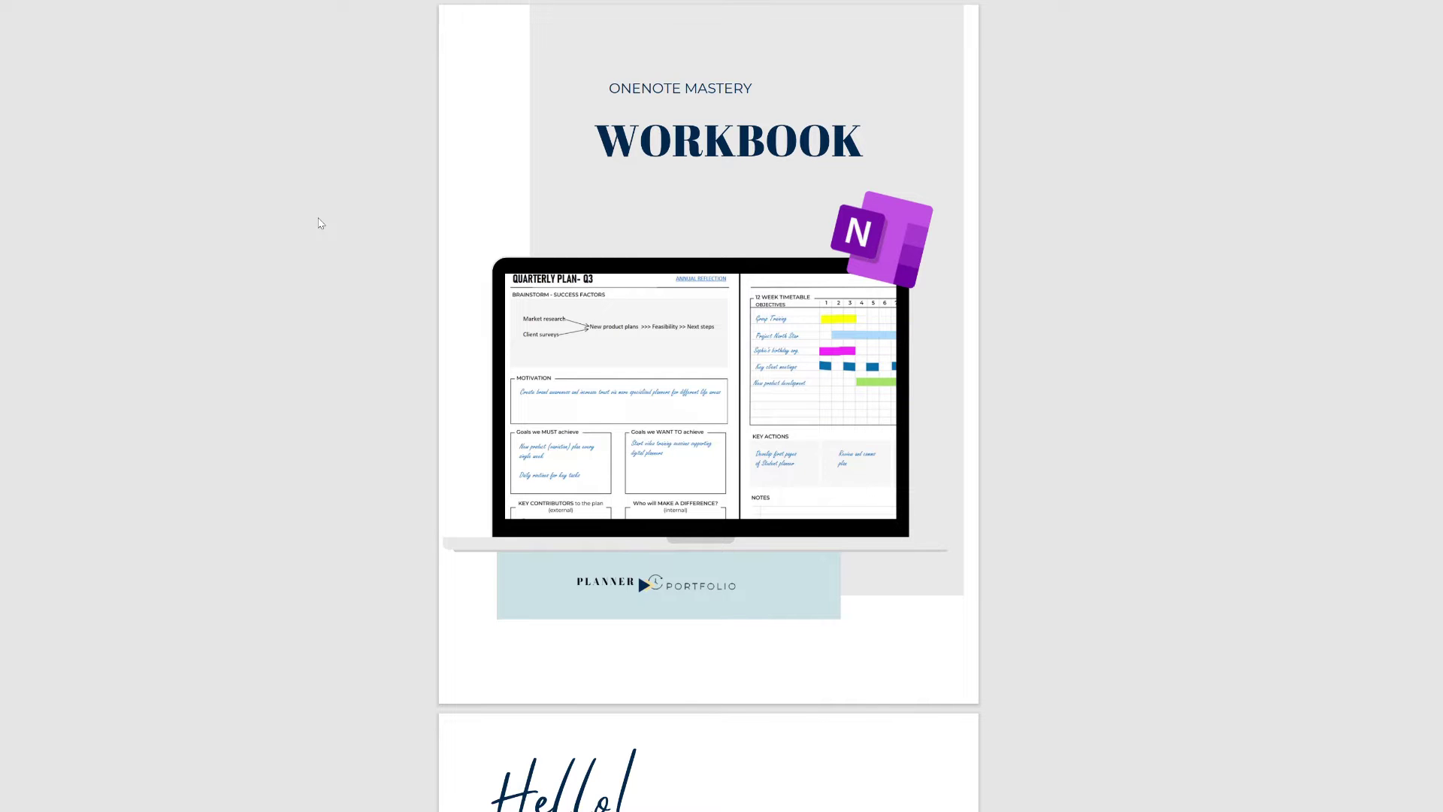
# - Scroll the OneNote Mastery workbook PDF from the cover to the Notebook layout planner pages
pyautogui.scroll(-9, 833, 457)
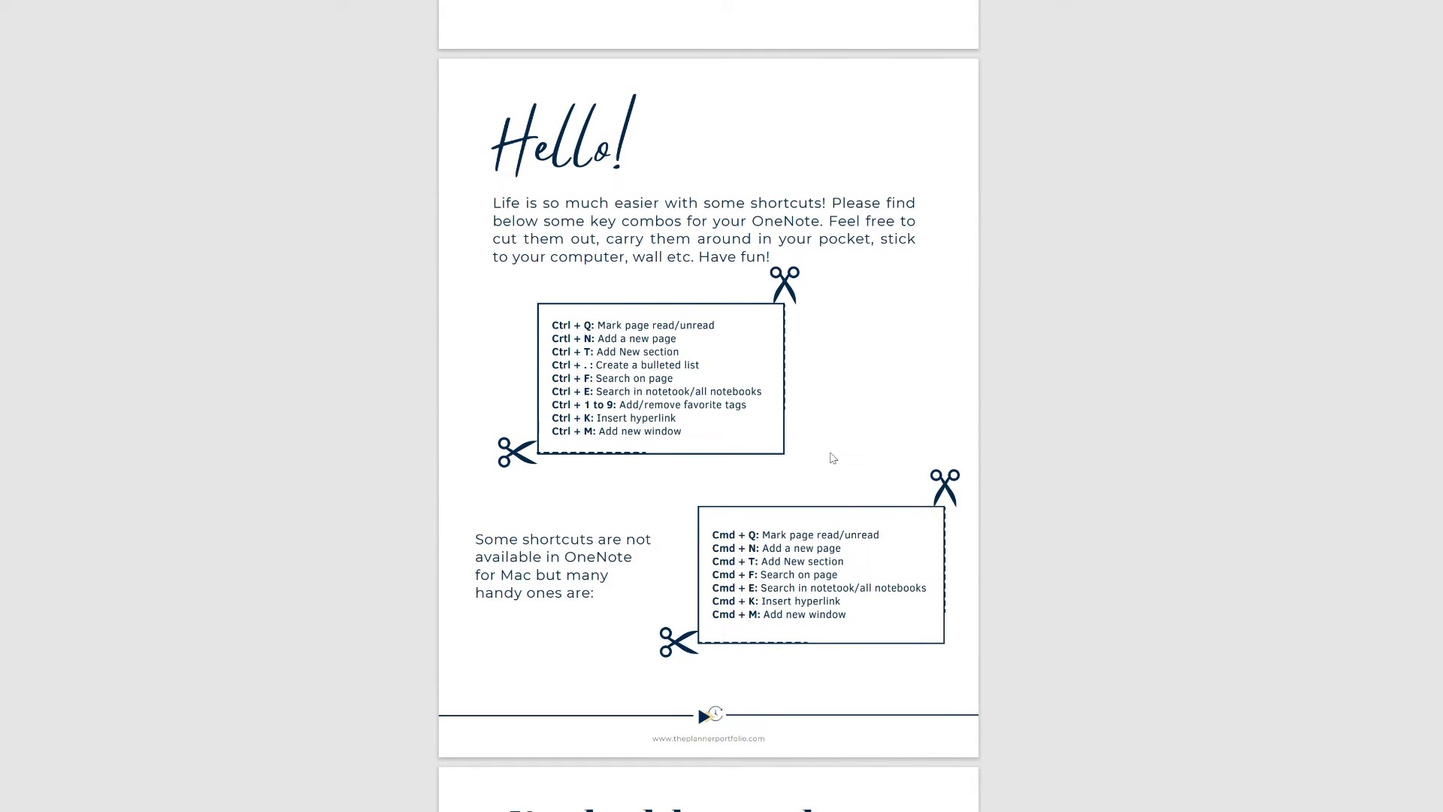
pyautogui.scroll(-7, 833, 447)
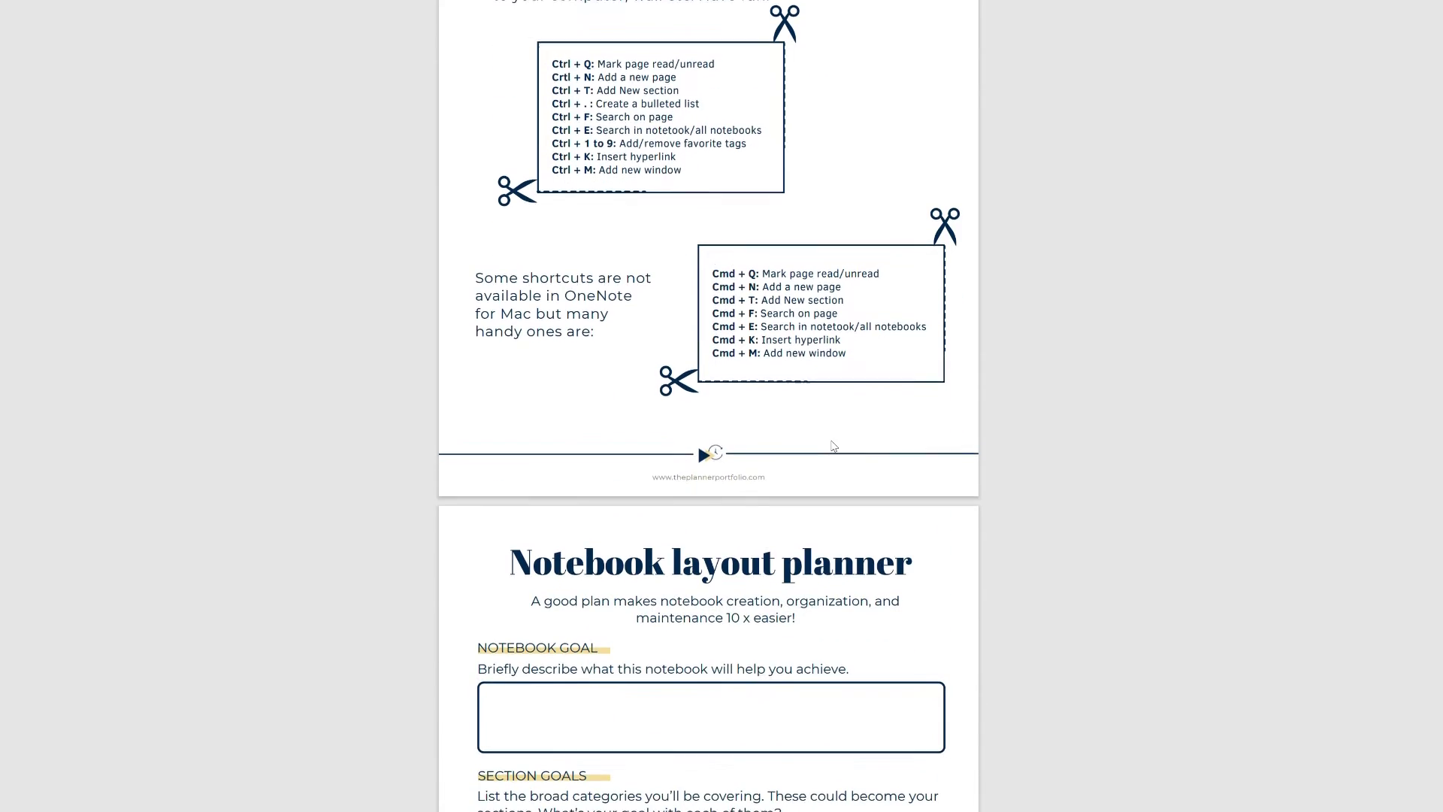
pyautogui.scroll(-5, 643, 457)
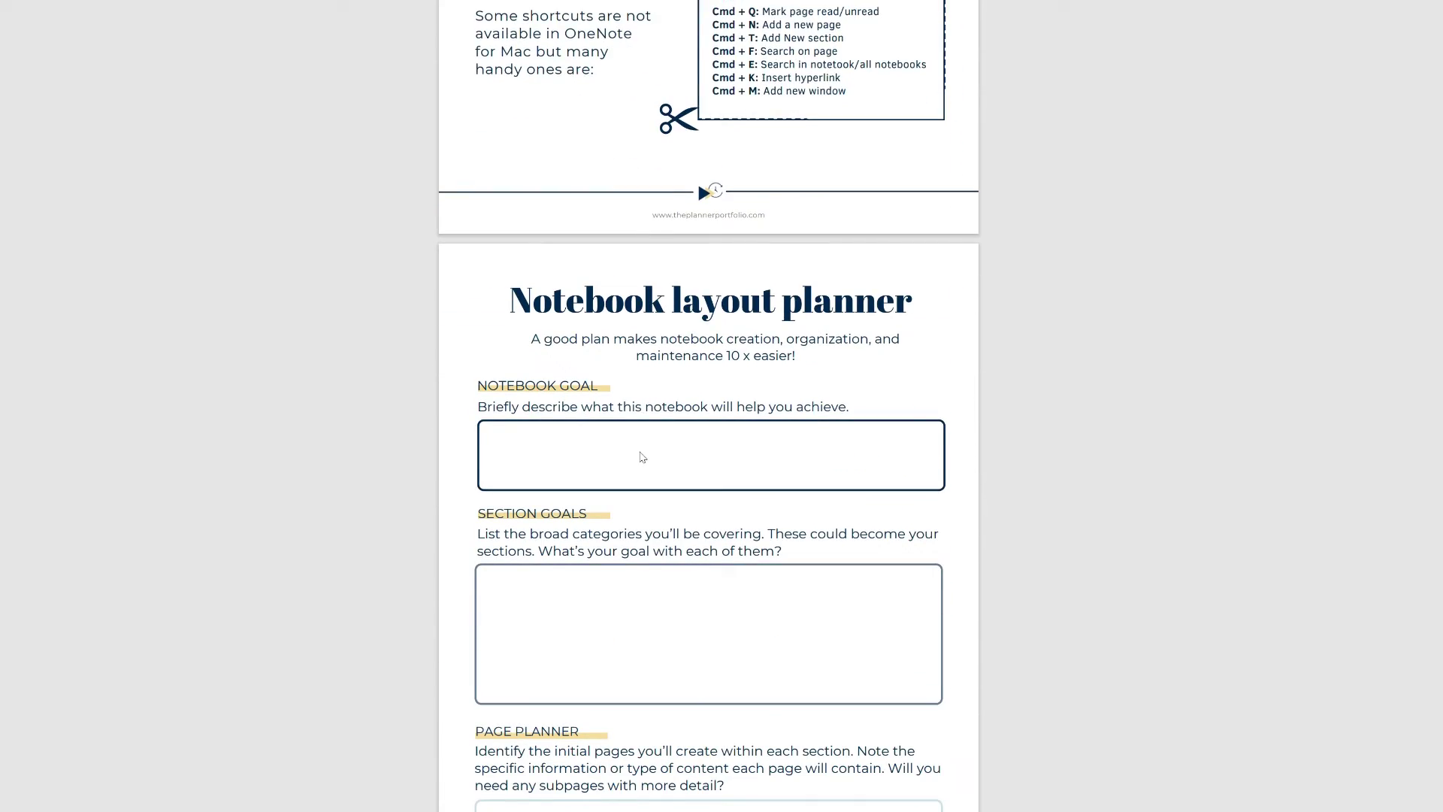
pyautogui.scroll(-9, 643, 457)
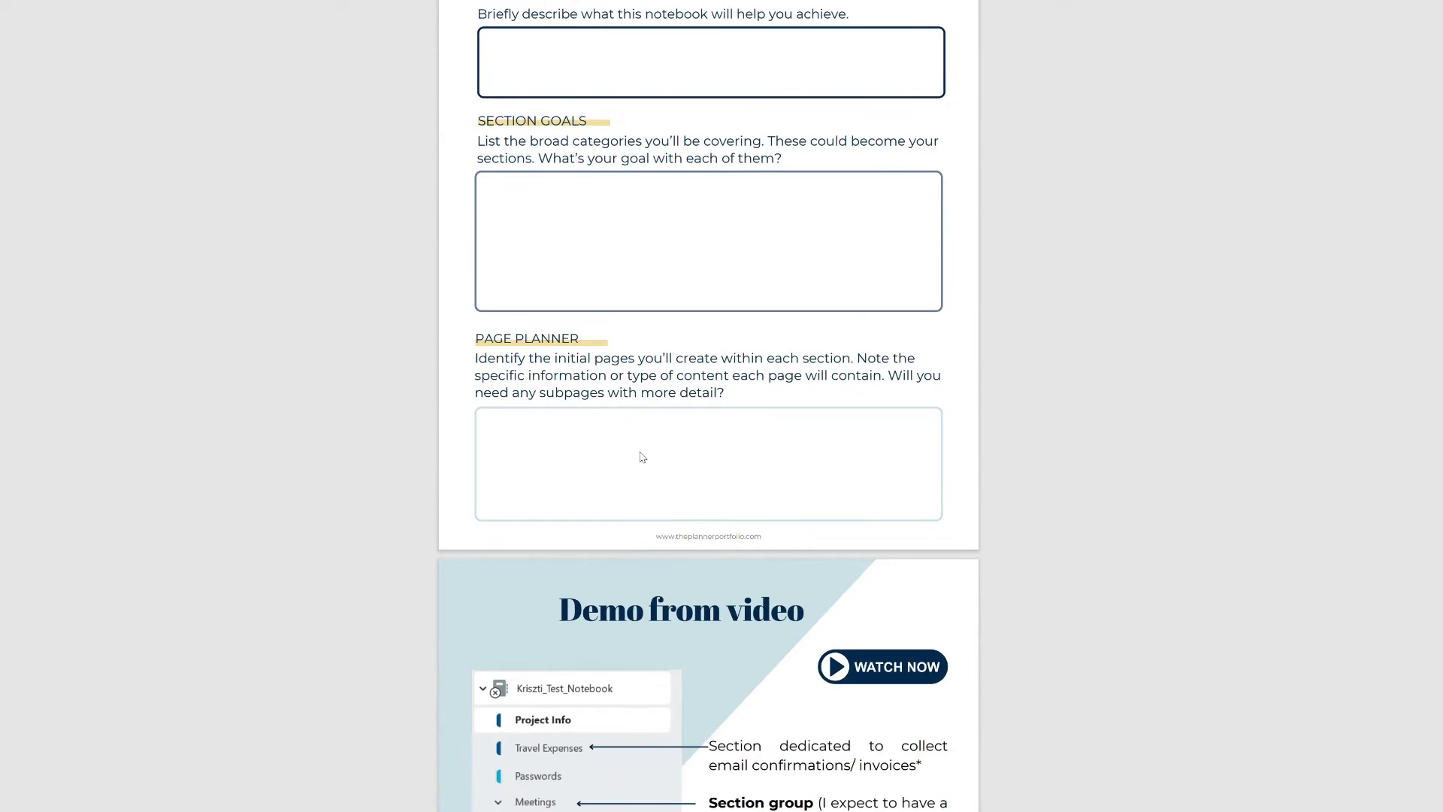
pyautogui.scroll(-6, 643, 457)
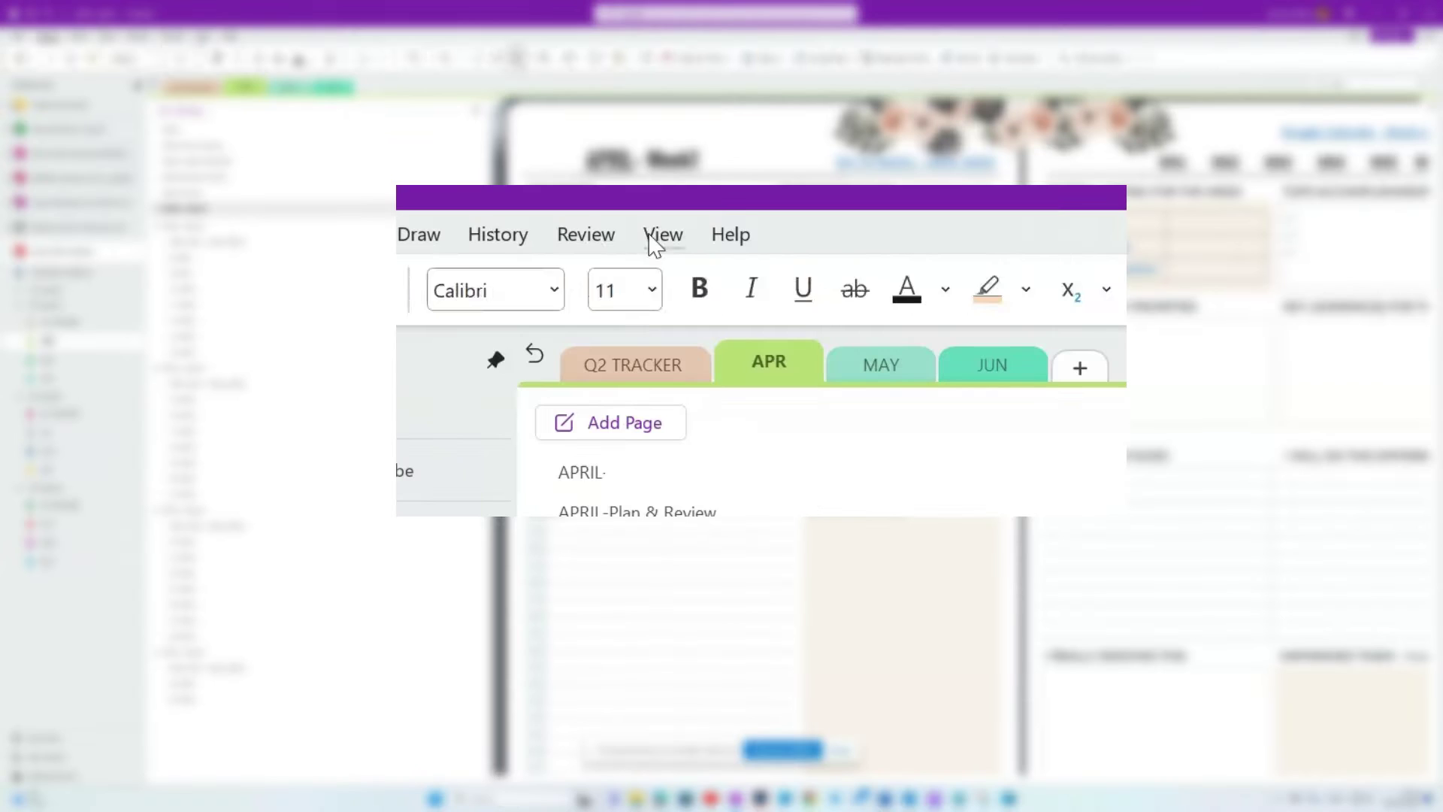
# - Switch section tabs to Vertical, then to Horizontal Tabs above the page list
pyautogui.click(202, 36)
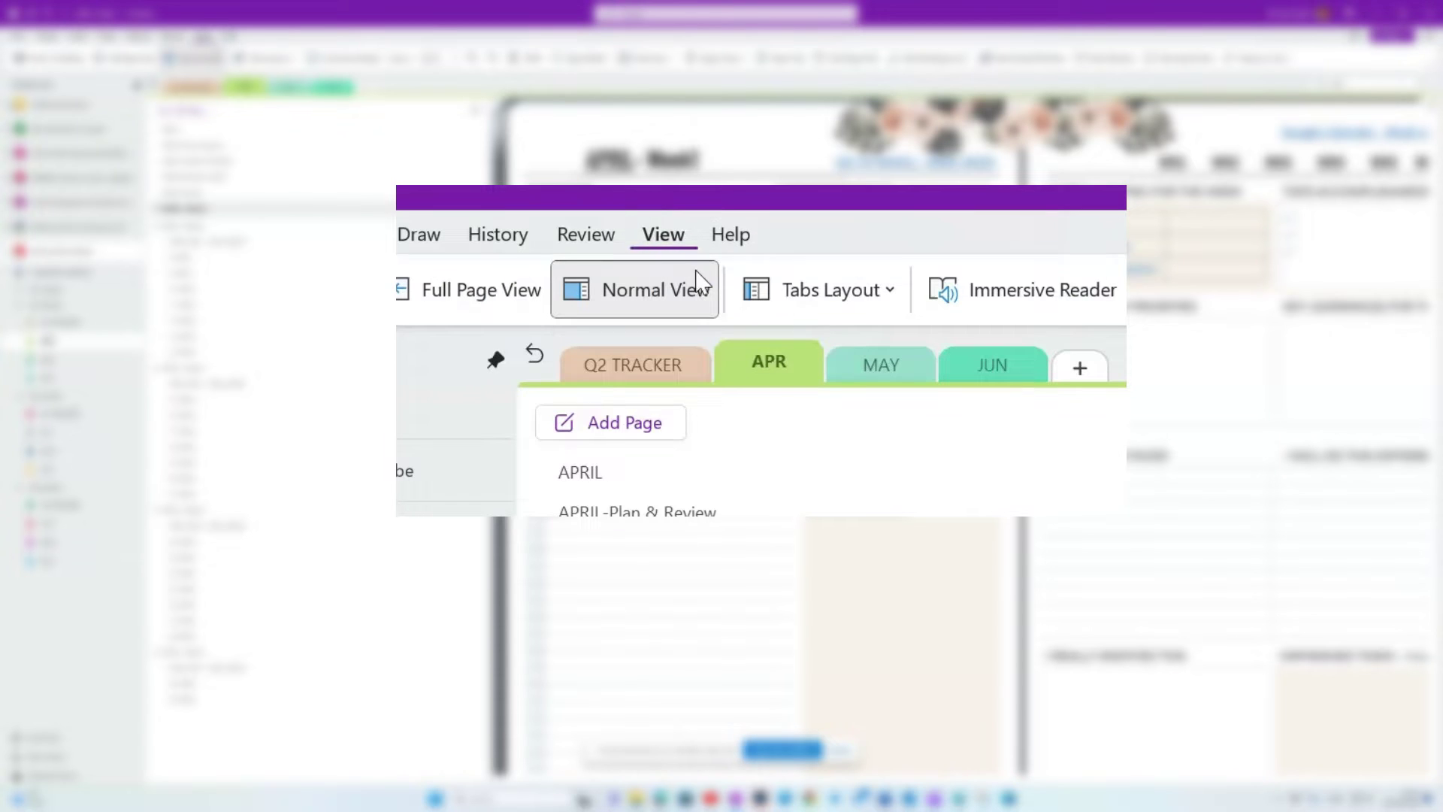
pyautogui.click(788, 305)
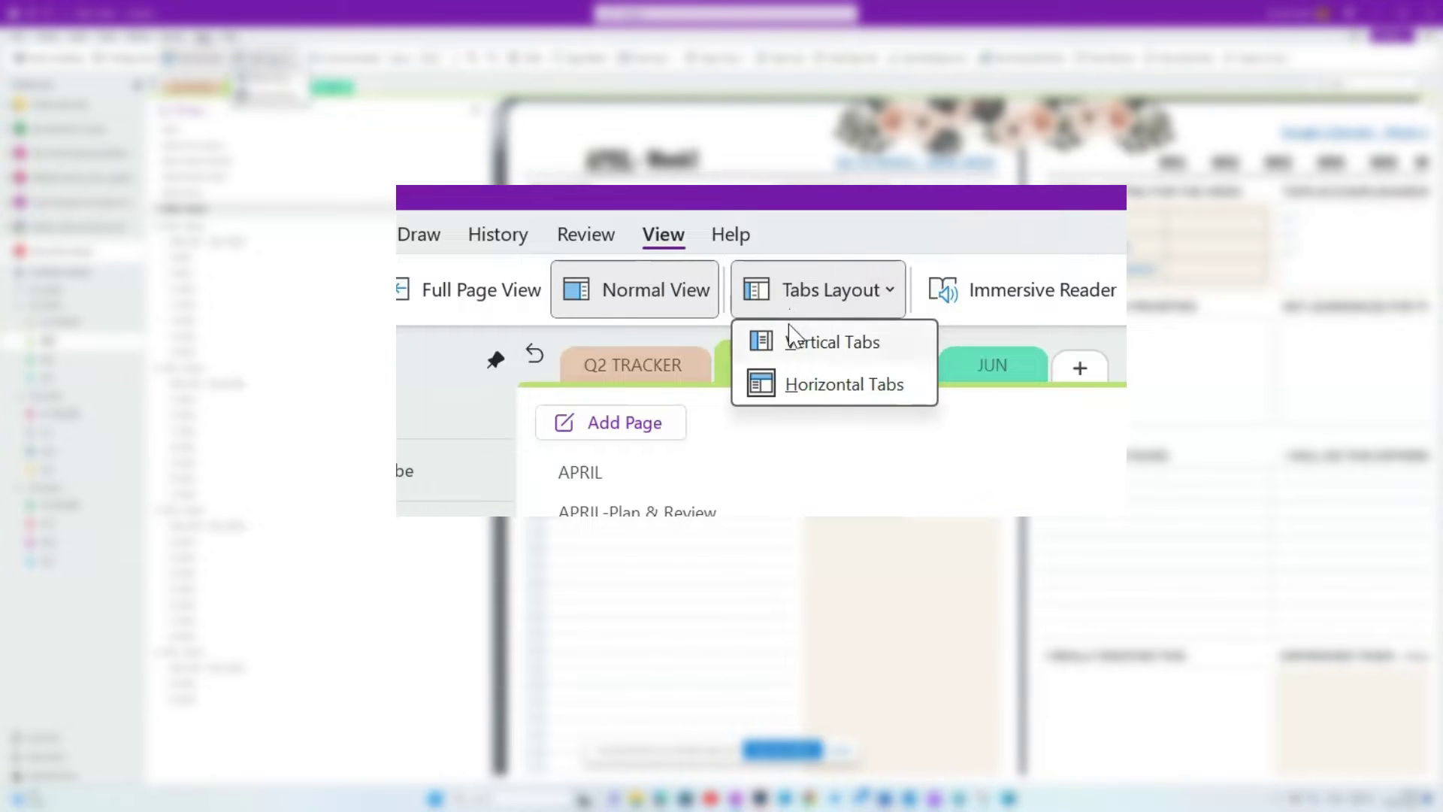
pyautogui.click(794, 339)
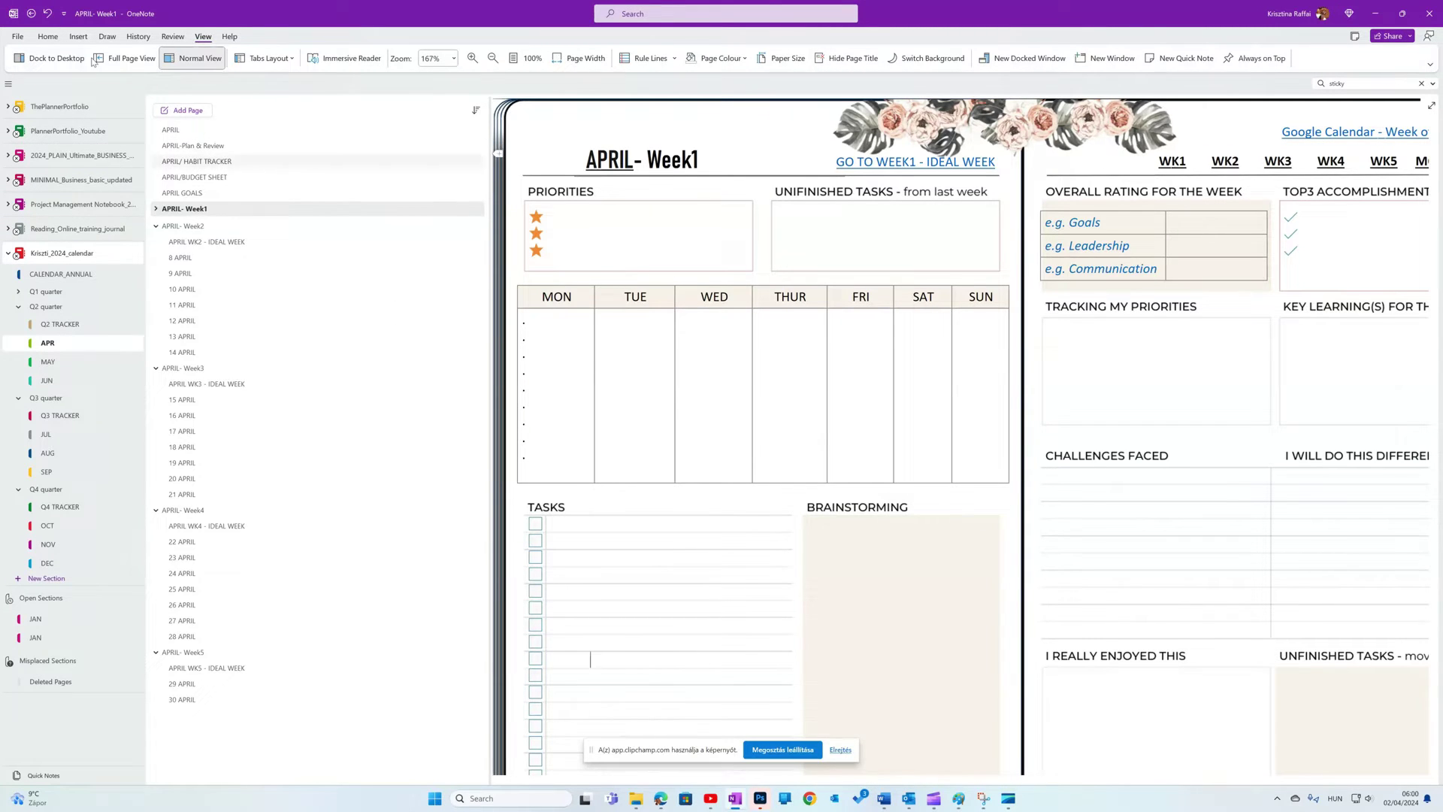
pyautogui.click(263, 58)
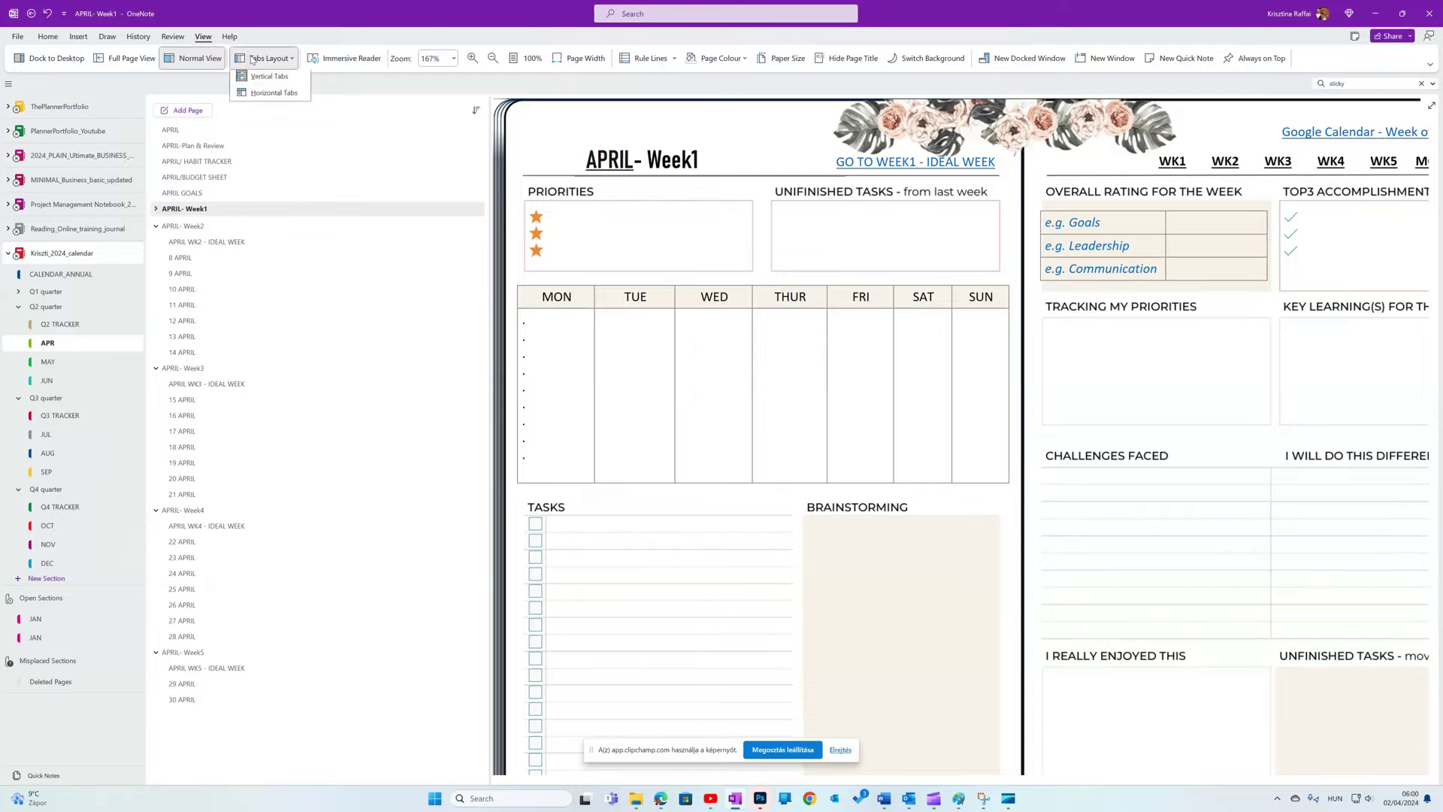
pyautogui.click(267, 100)
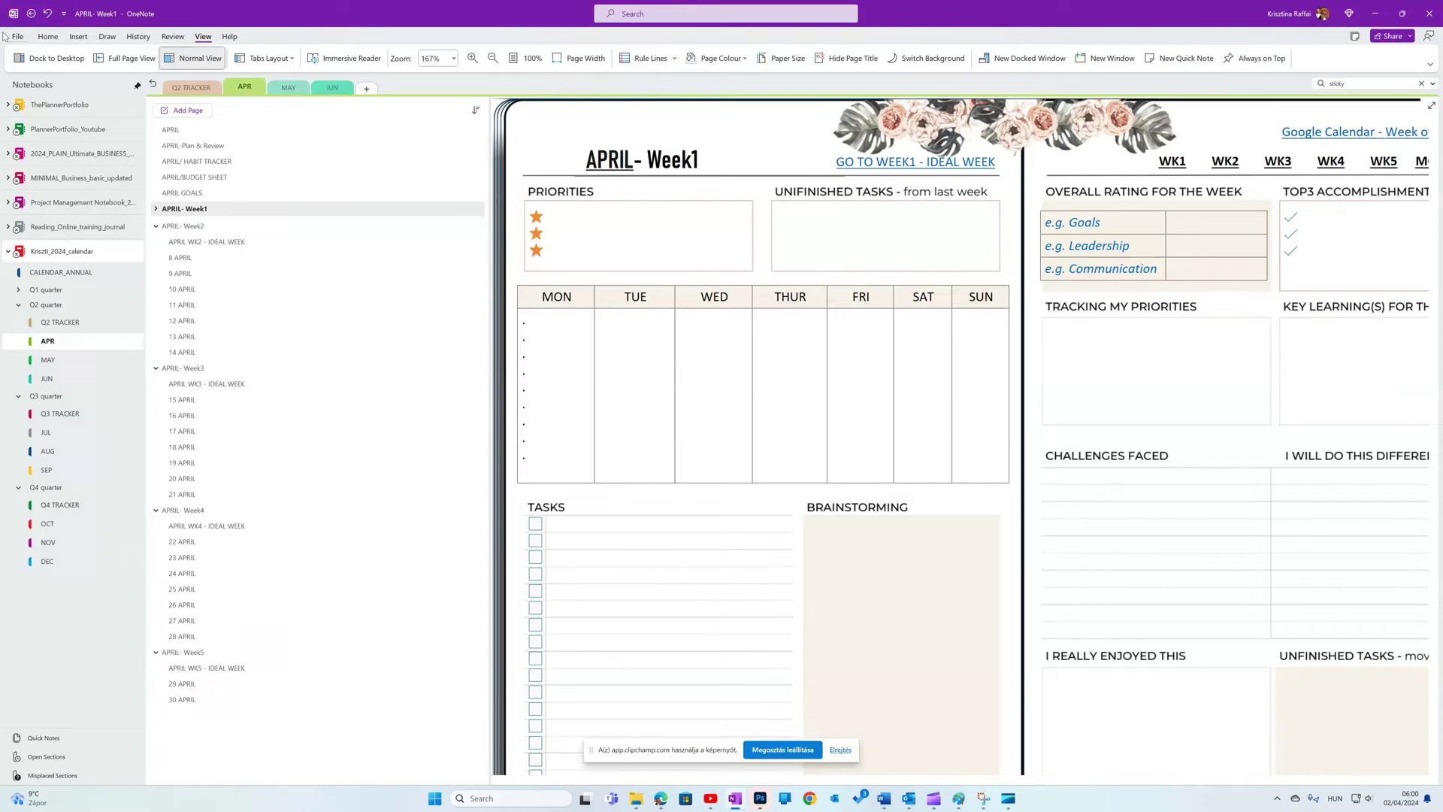
# - Switch the ribbon to Classic, then back to the single-line ribbon
pyautogui.click(1431, 64)
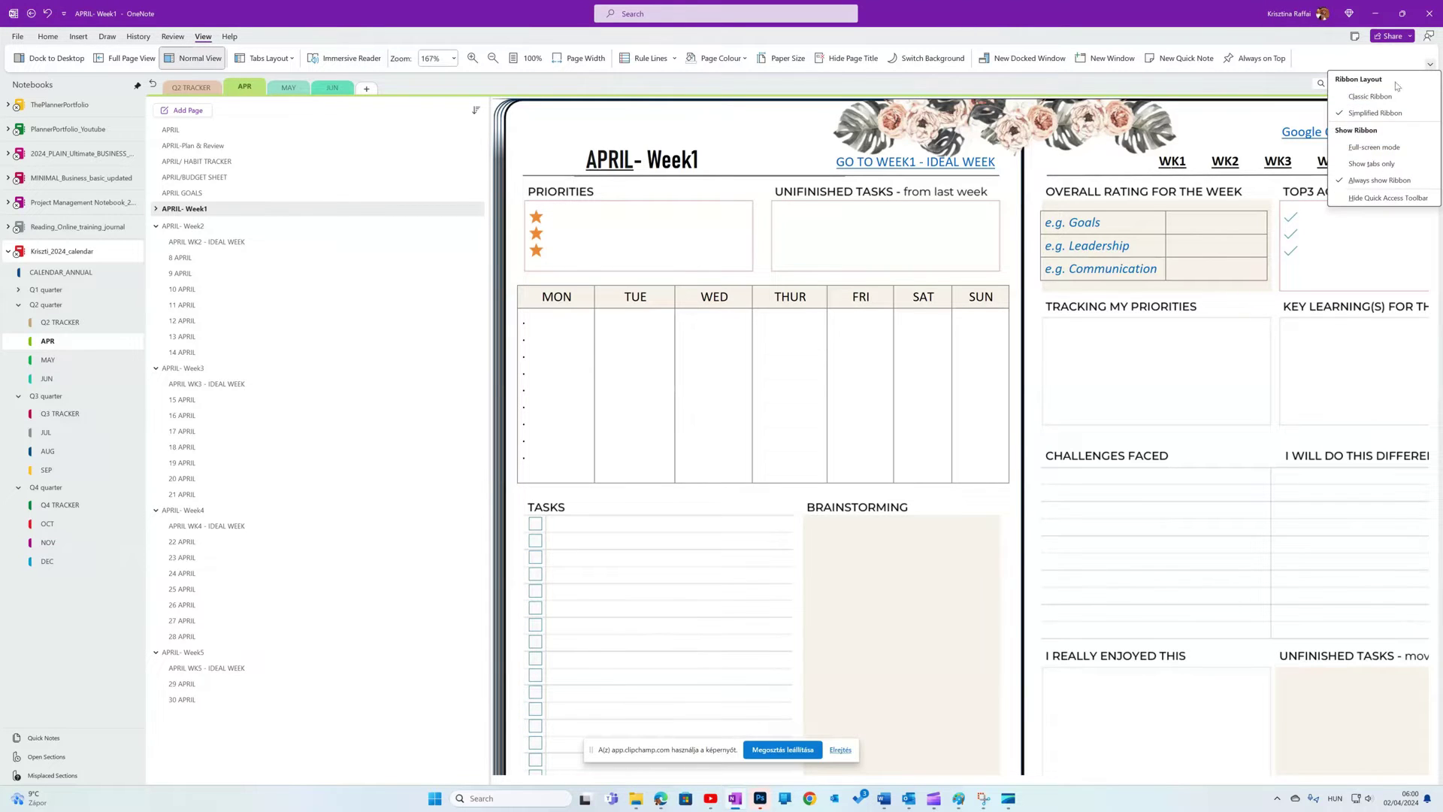
pyautogui.click(1384, 96)
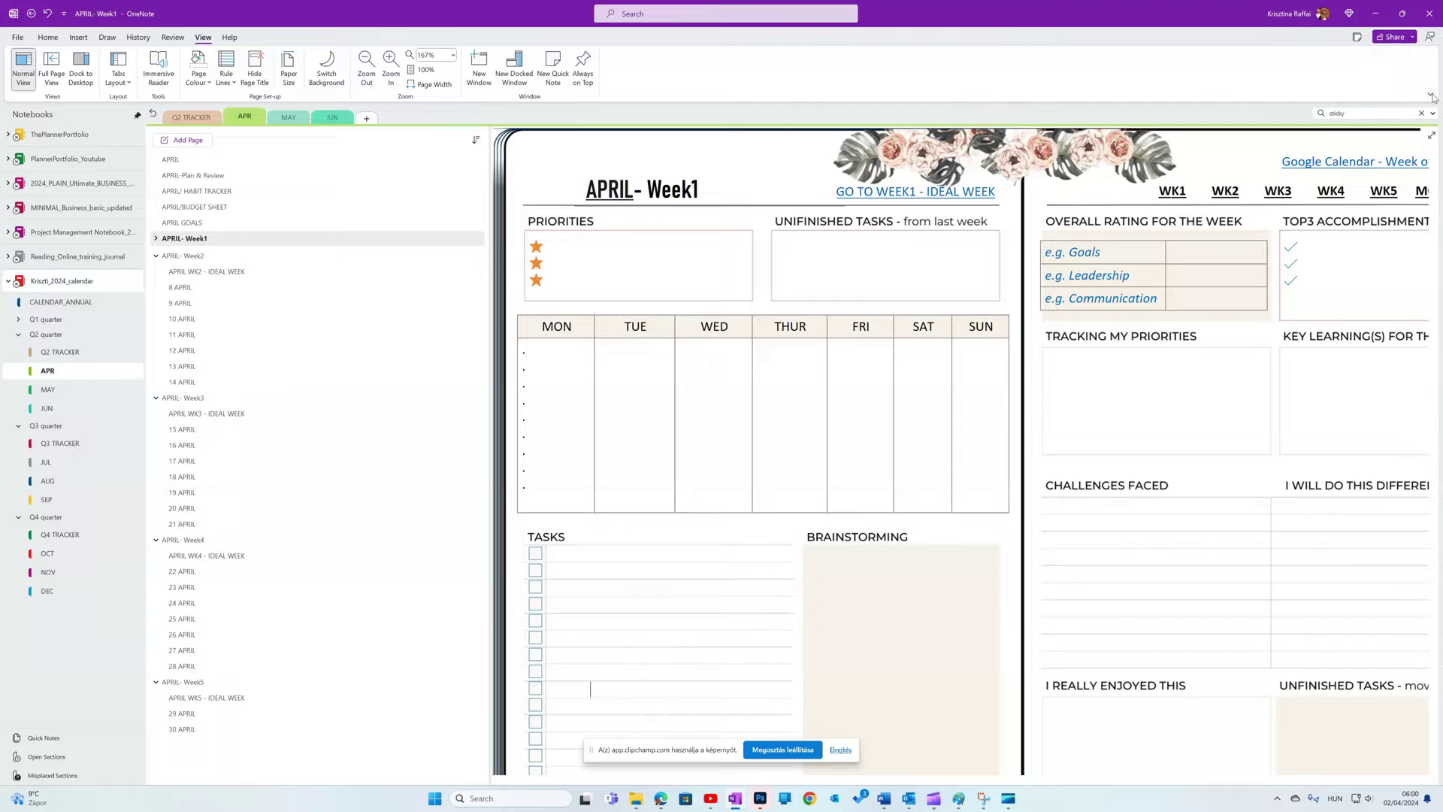
pyautogui.click(1431, 95)
pyautogui.click(1398, 142)
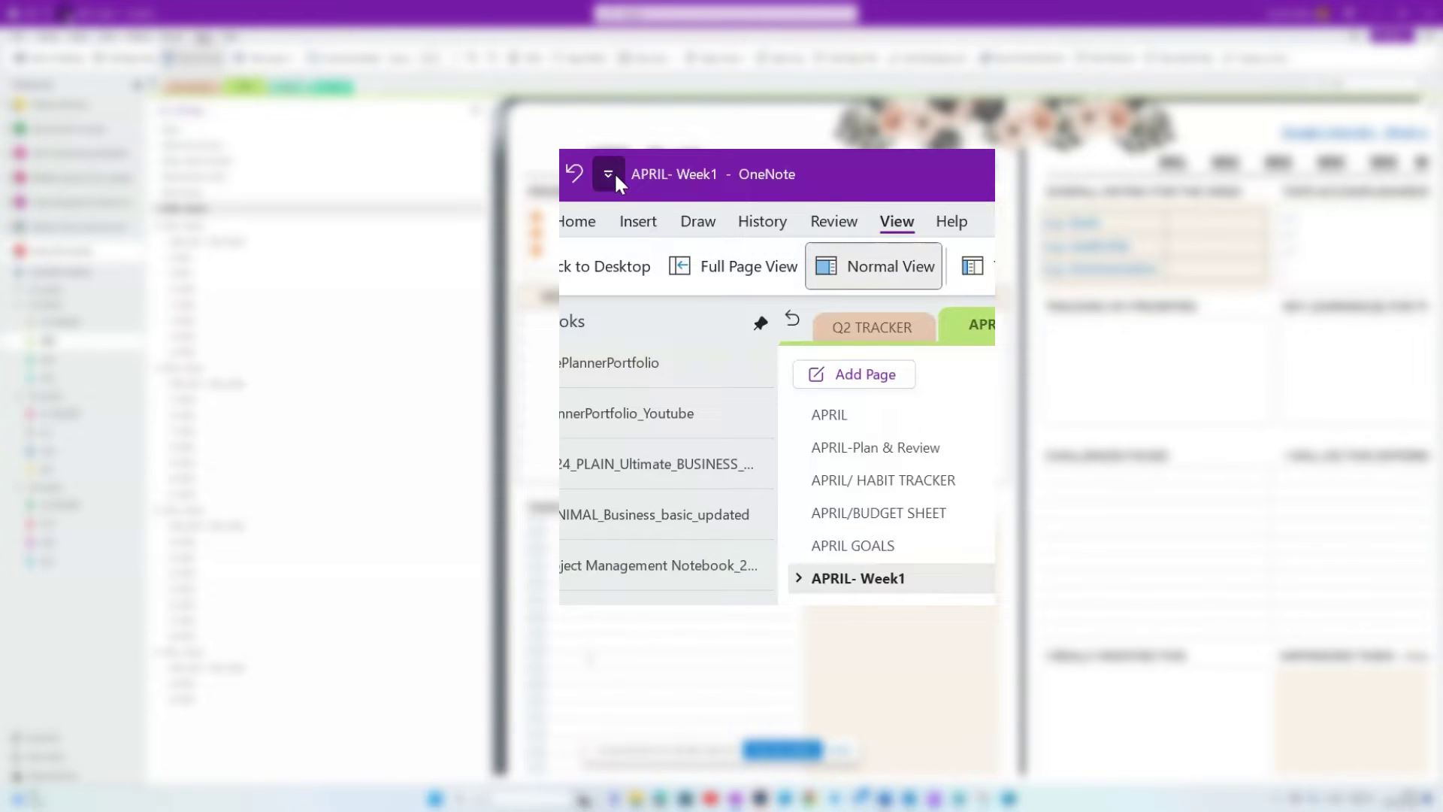
# - Add Meeting Details from Another Day to the Quick Access Toolbar from All Commands
pyautogui.click(64, 14)
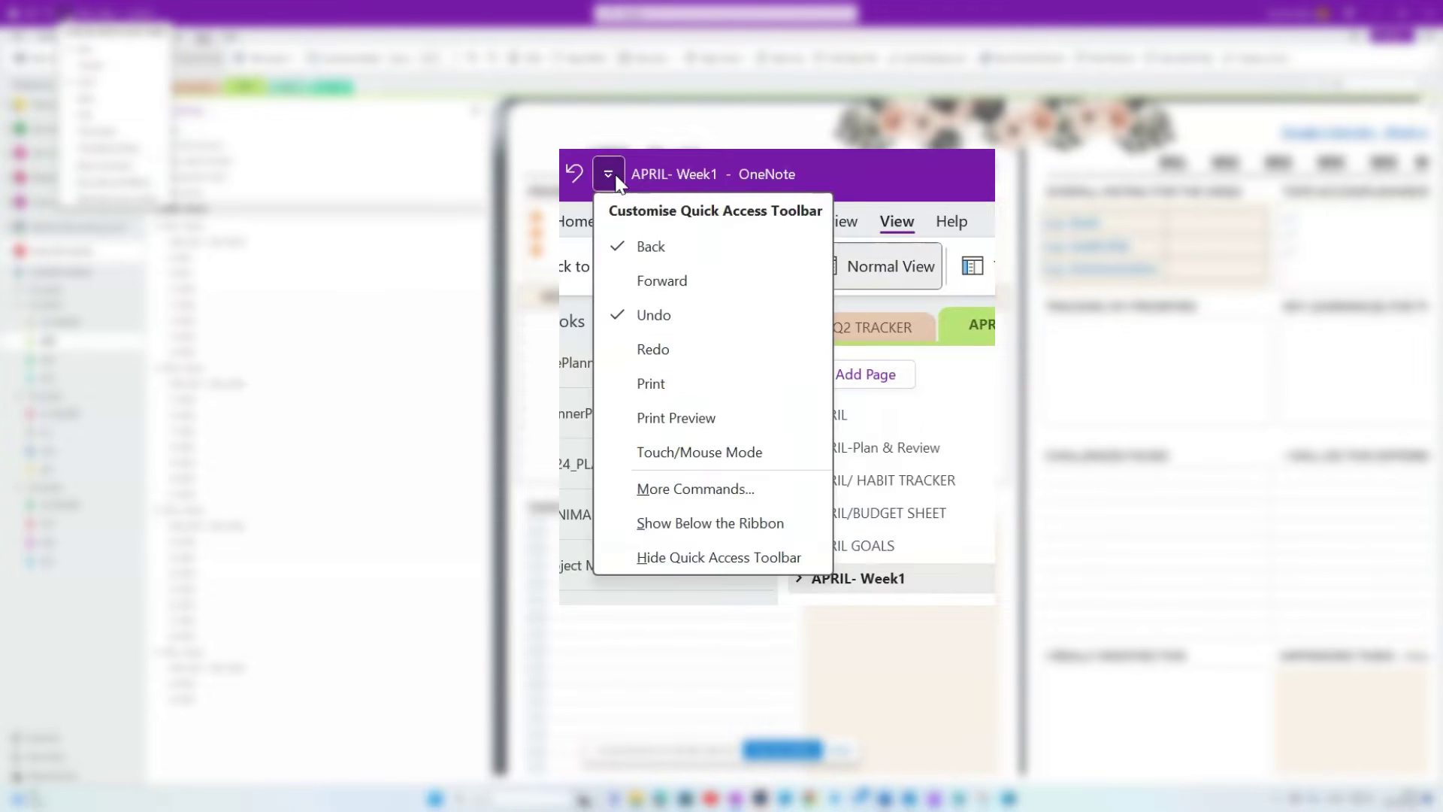
pyautogui.click(662, 490)
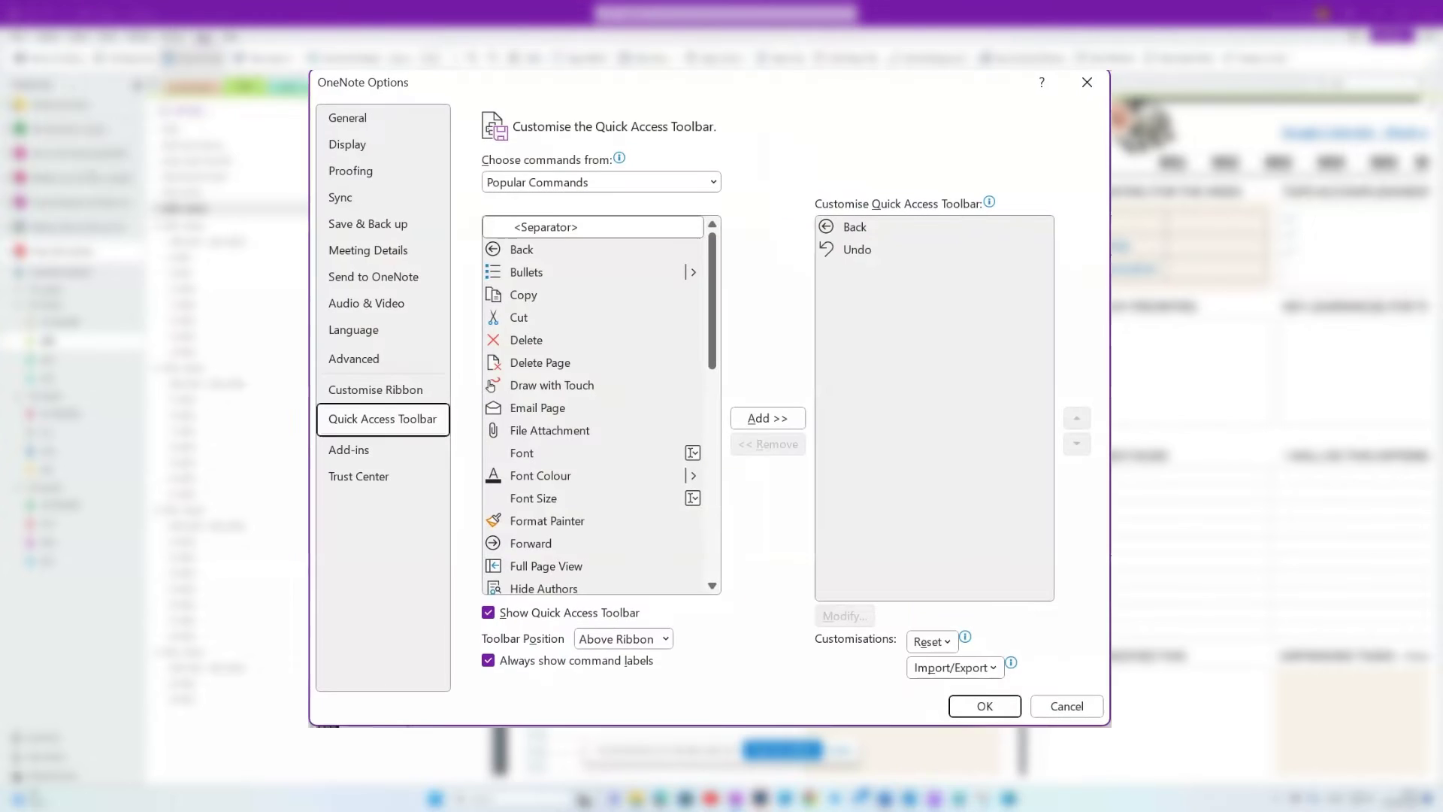
pyautogui.click(550, 182)
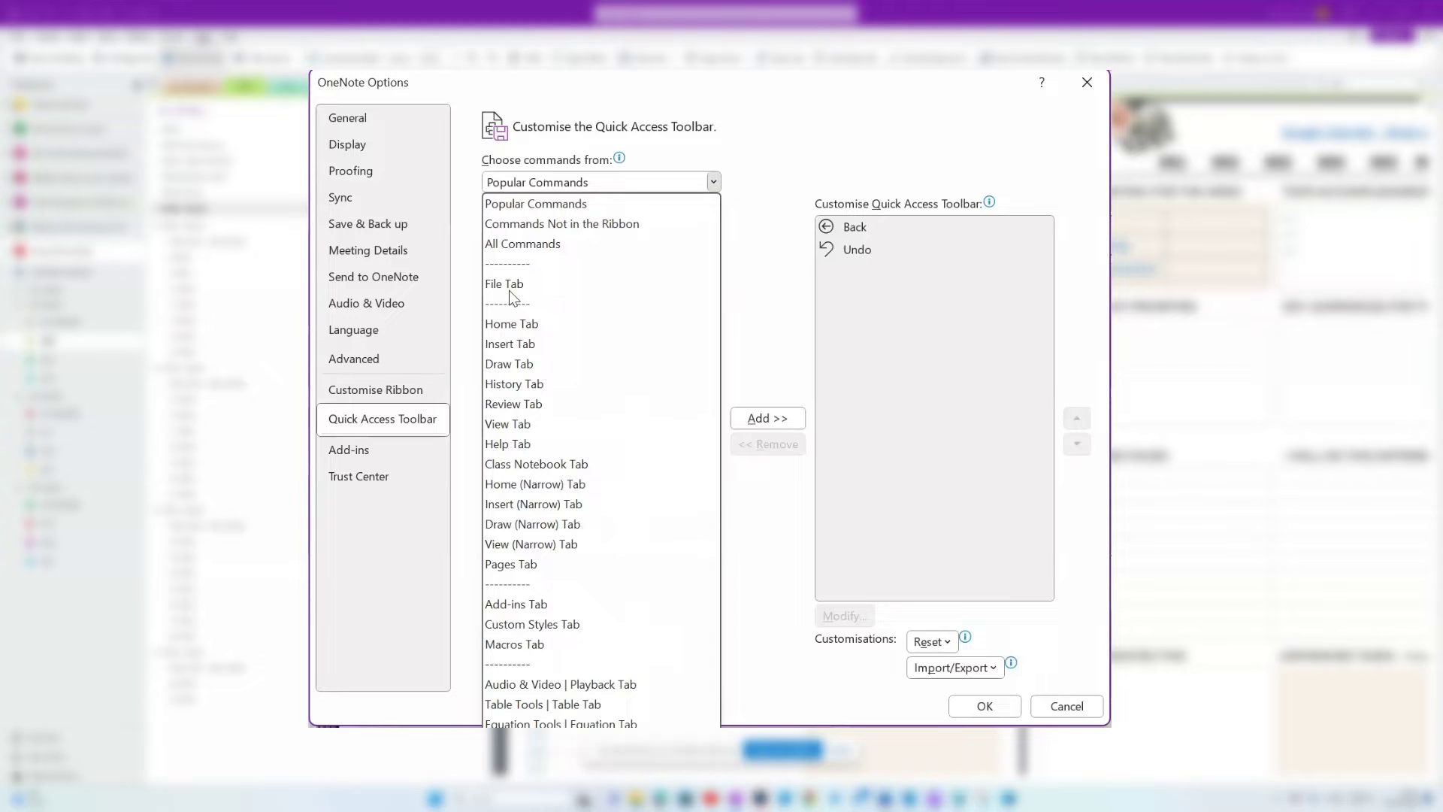
pyautogui.click(523, 243)
pyautogui.moveTo(713, 225); pyautogui.dragTo(703, 421)
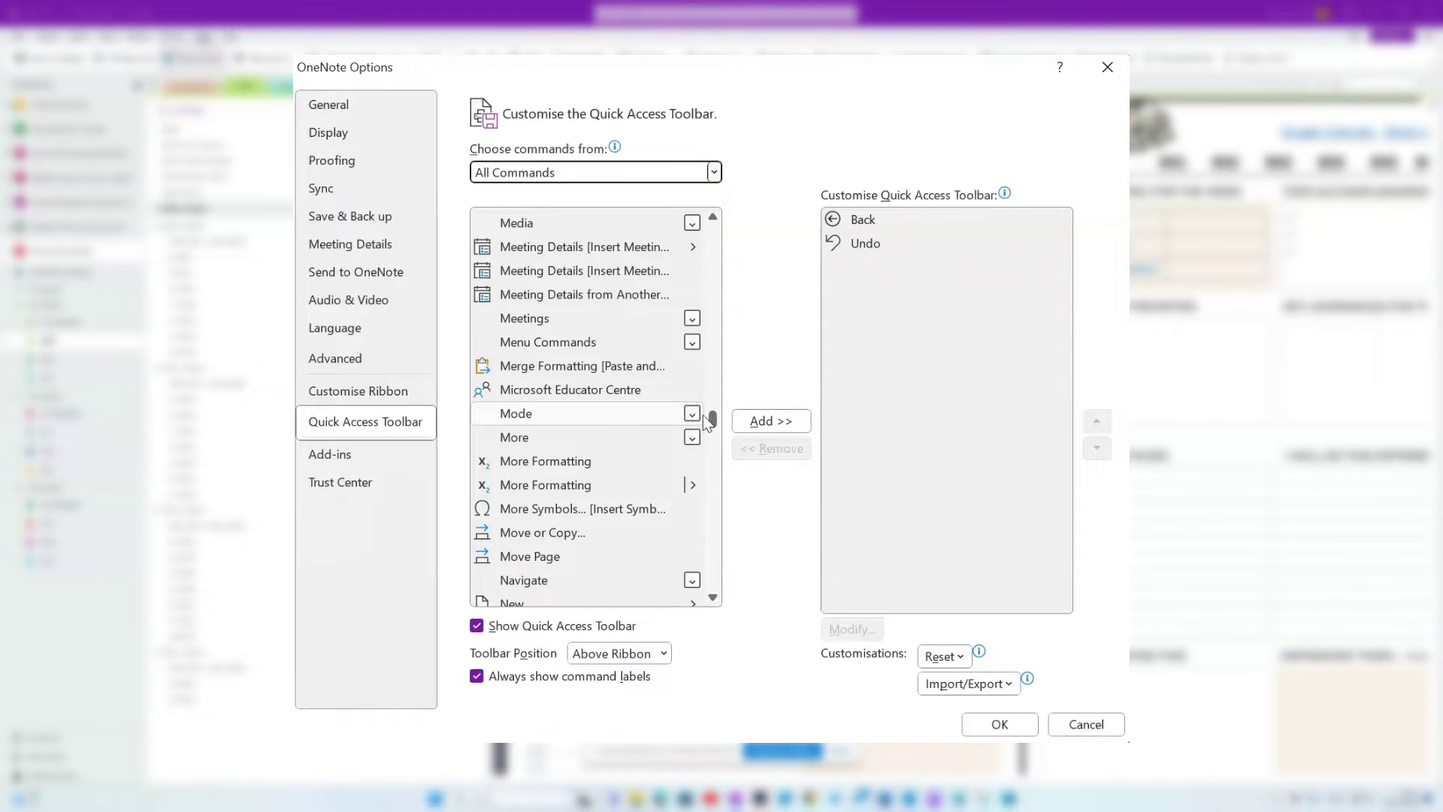
pyautogui.click(520, 296)
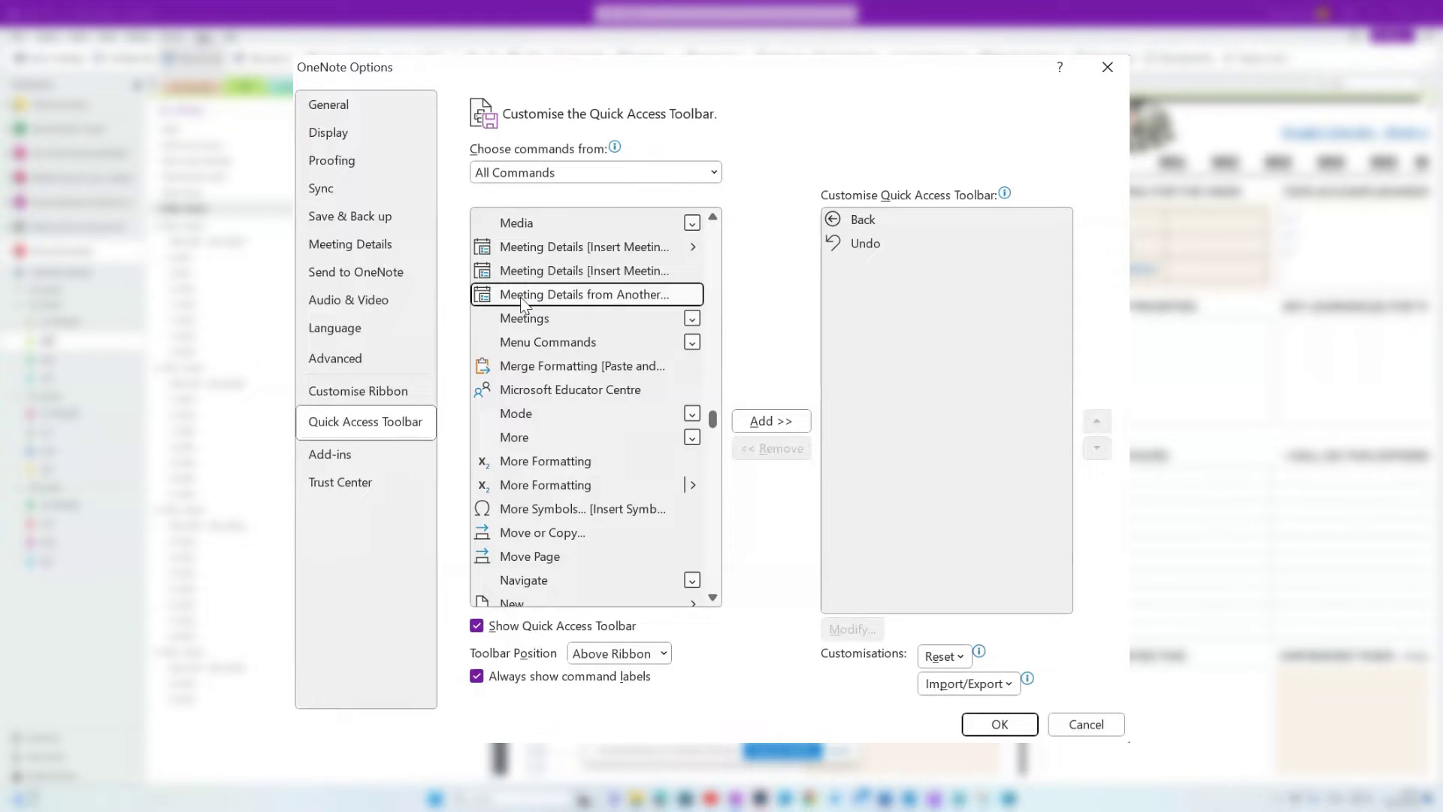
pyautogui.click(788, 421)
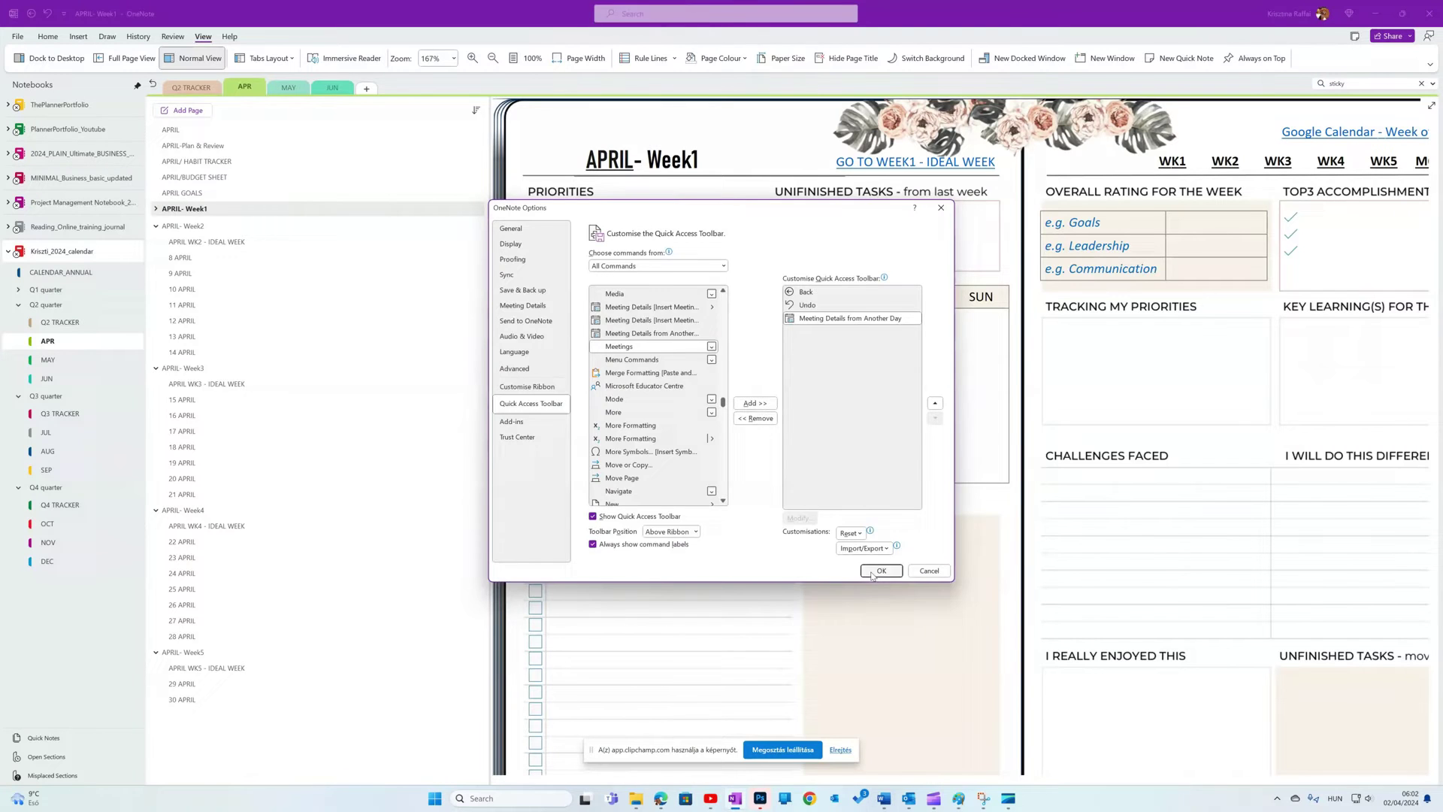
pyautogui.click(983, 726)
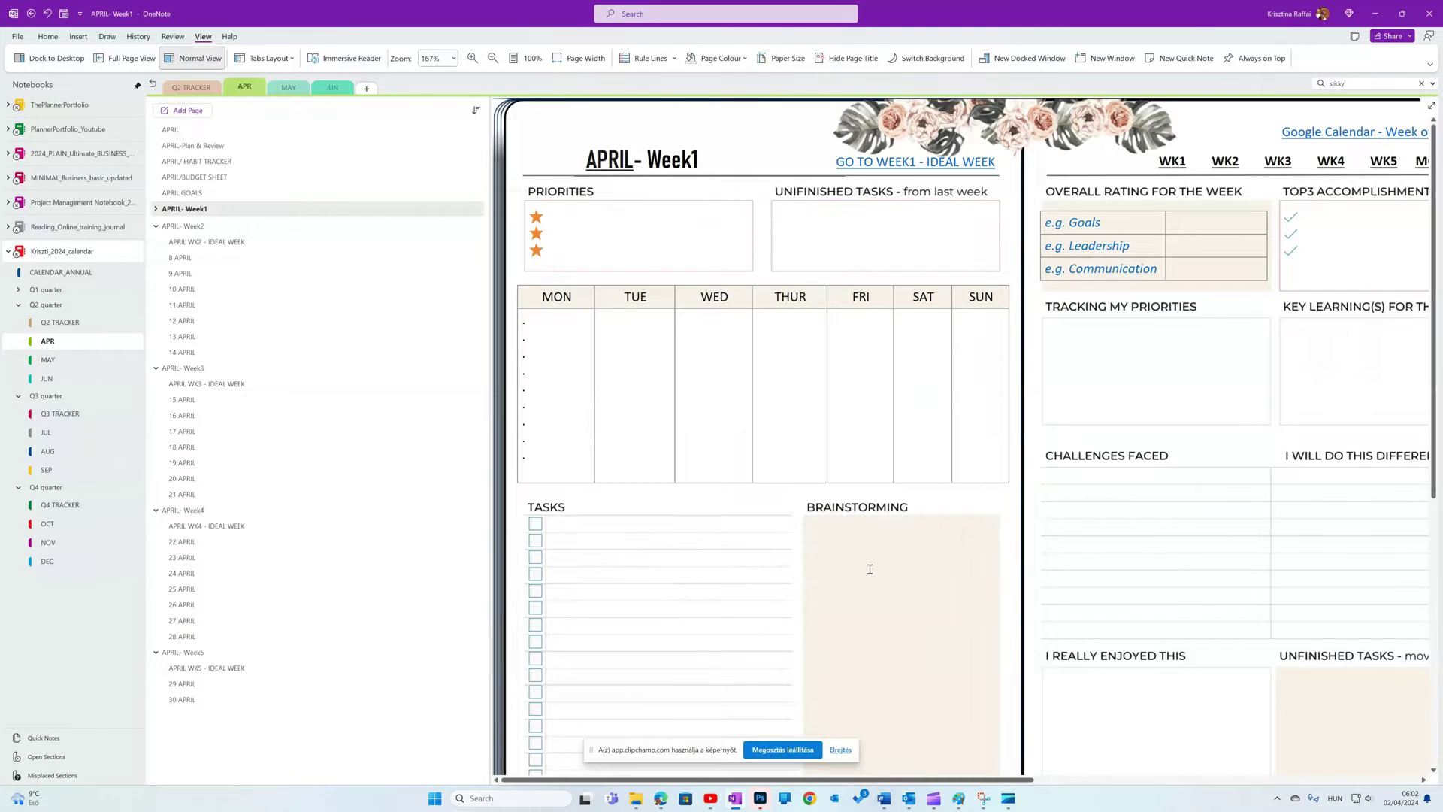
# - Run Meeting Details from Another Day and step back to 01 April 2024
pyautogui.click(64, 13)
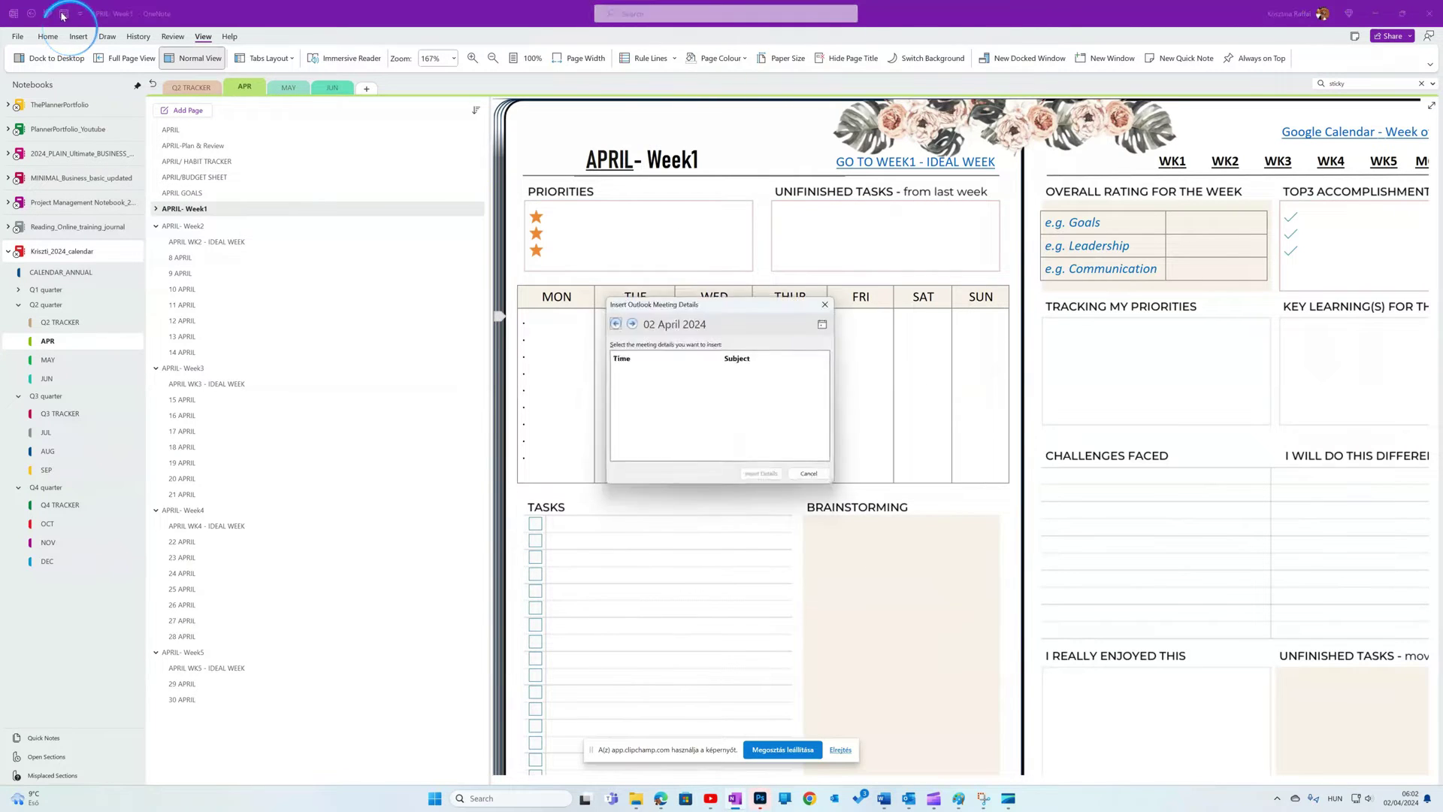
pyautogui.click(613, 322)
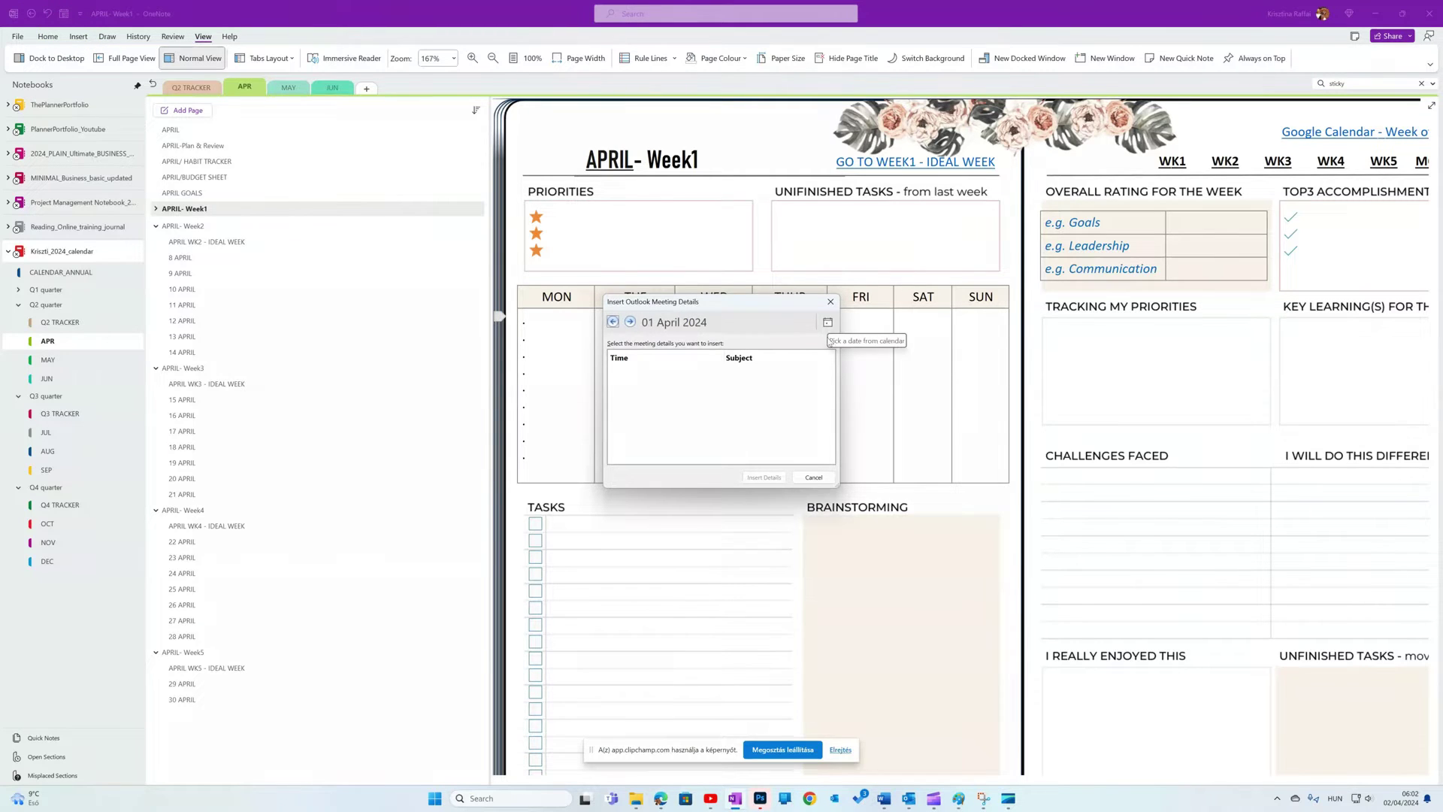
pyautogui.click(827, 323)
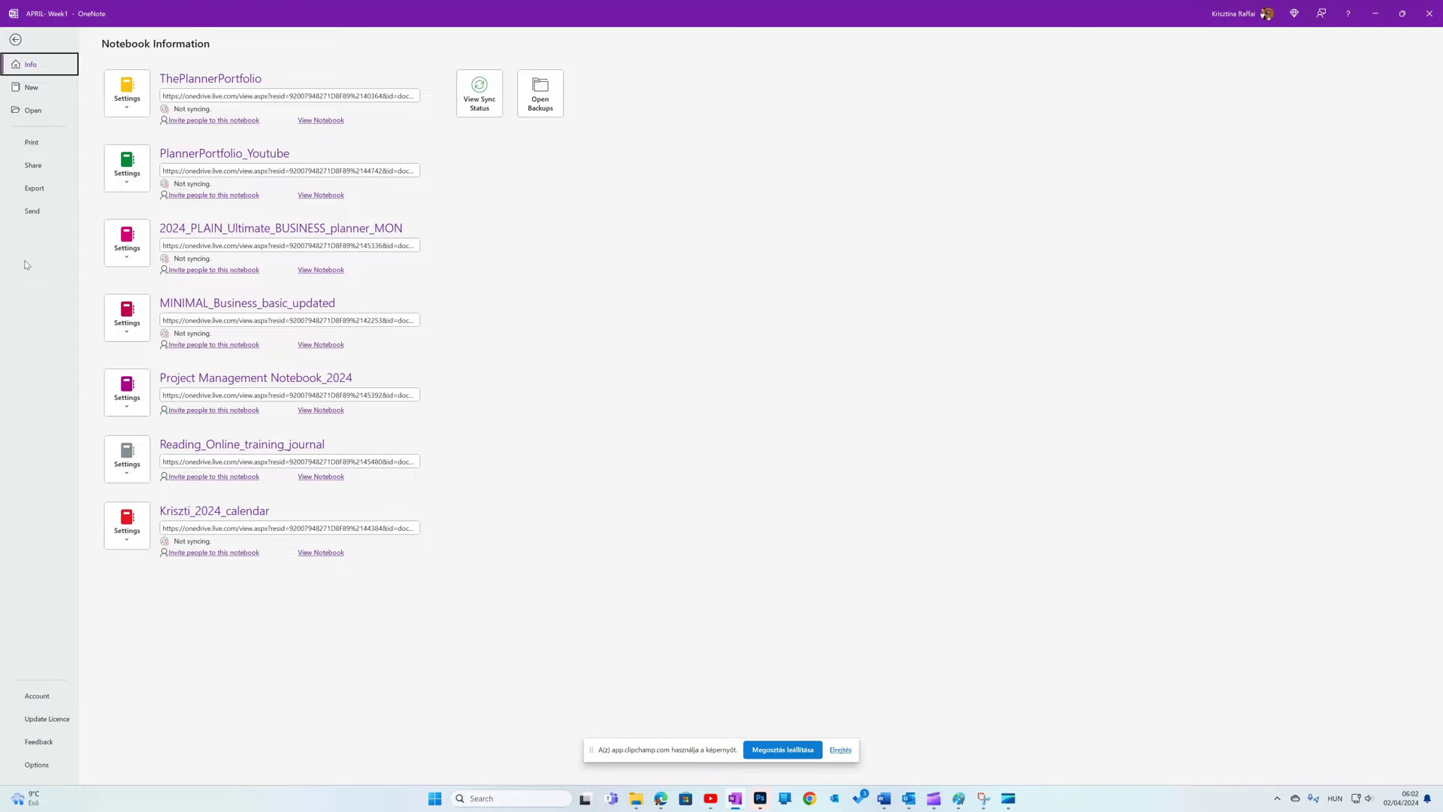
# - Create a new OneDrive - Personal notebook named with the user's name plus '_Test_Notebook'
pyautogui.click(30, 88)
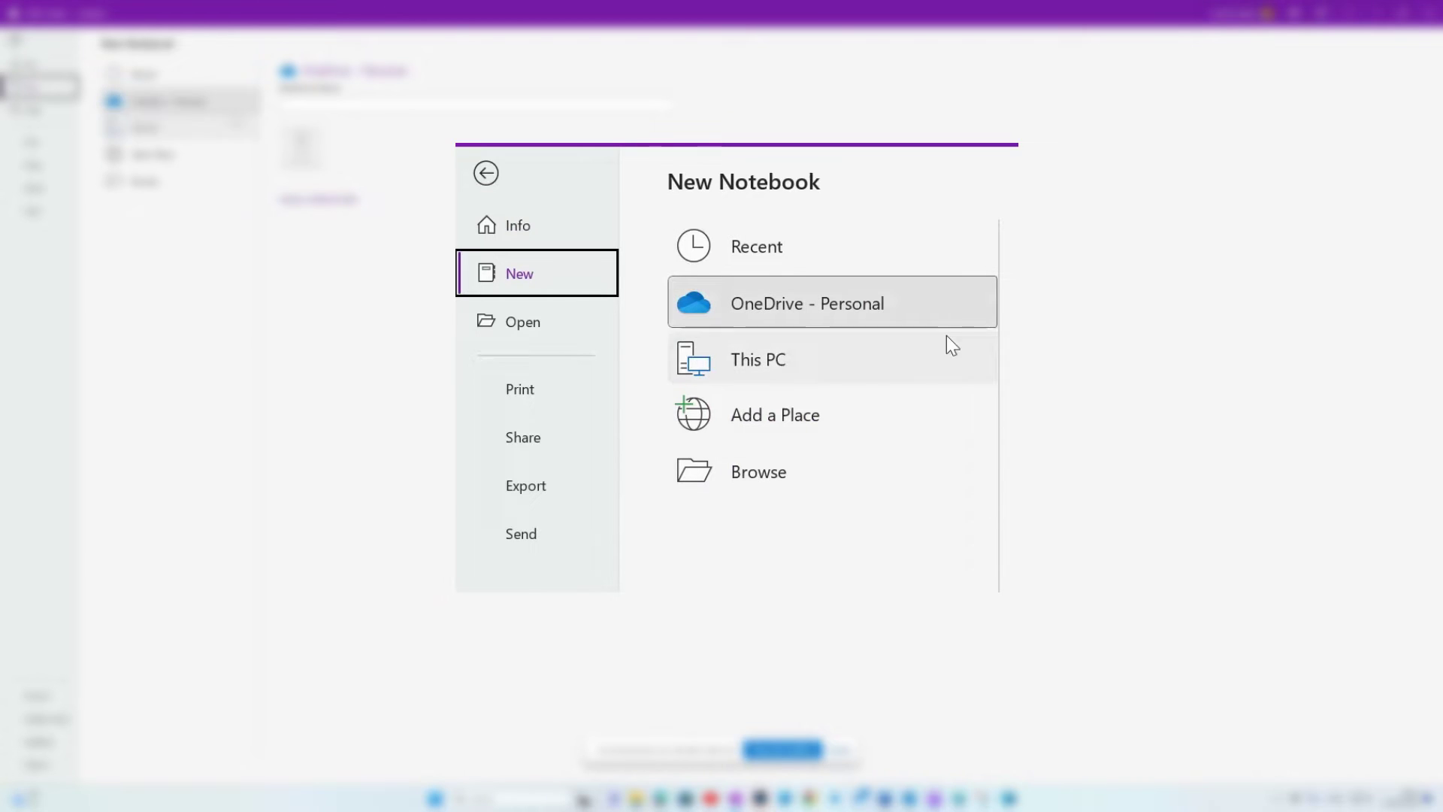
pyautogui.write('Kriszti')
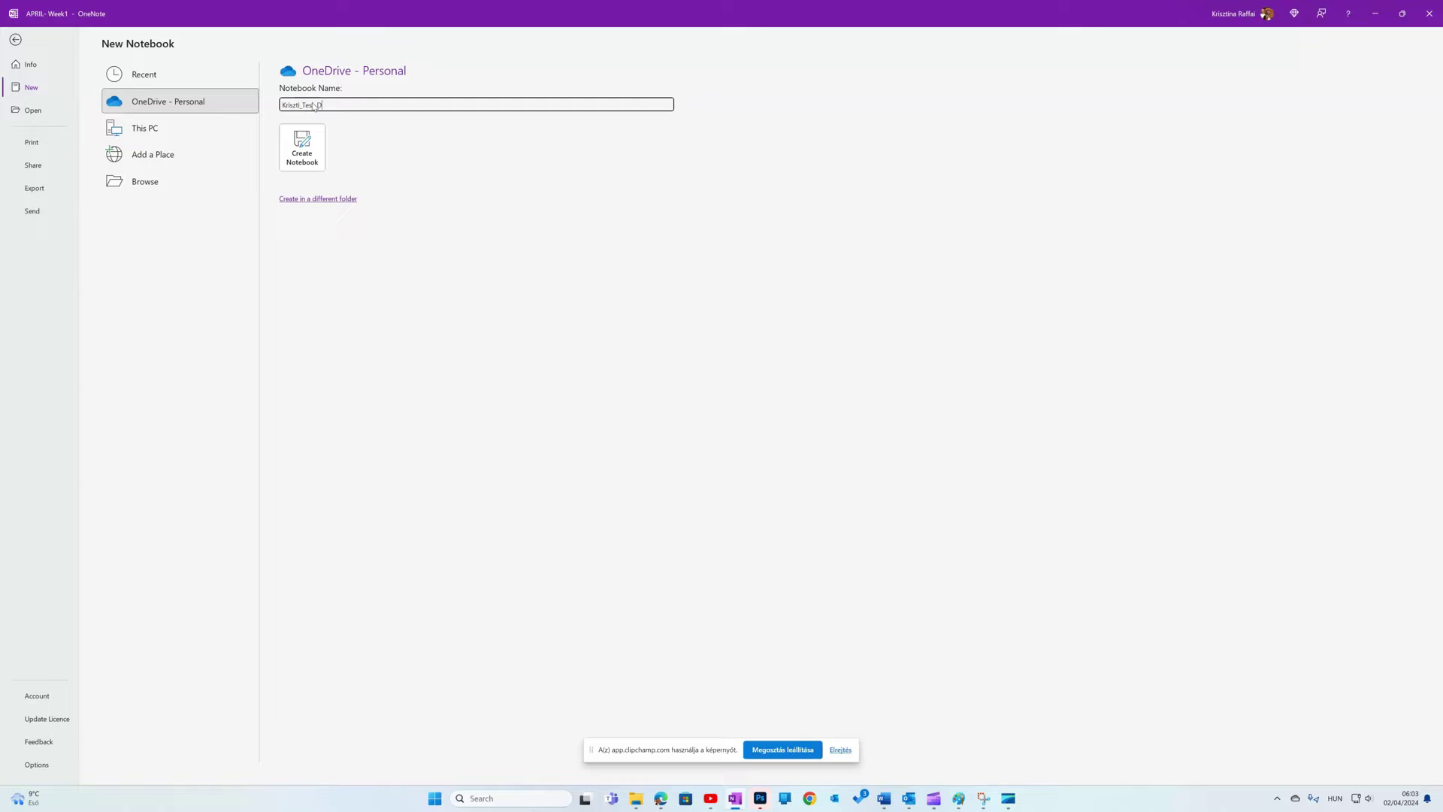
pyautogui.write('_Test_Notebook')
pyautogui.click(315, 142)
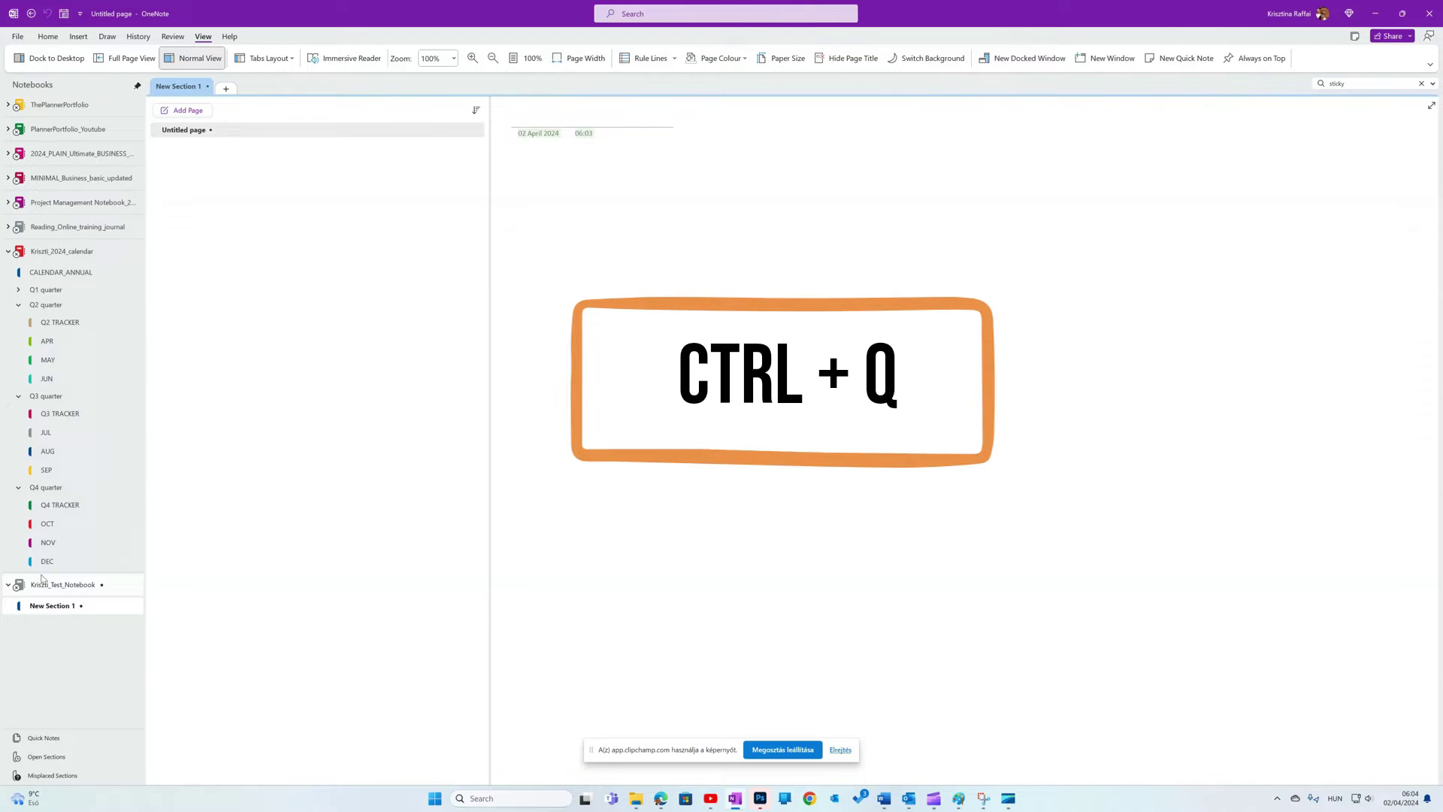
# - Title the new page 'Test page' and begin renaming New Section 1 to Project Info
pyautogui.hotkey('ctrl', 'q')
pyautogui.write('Test page')
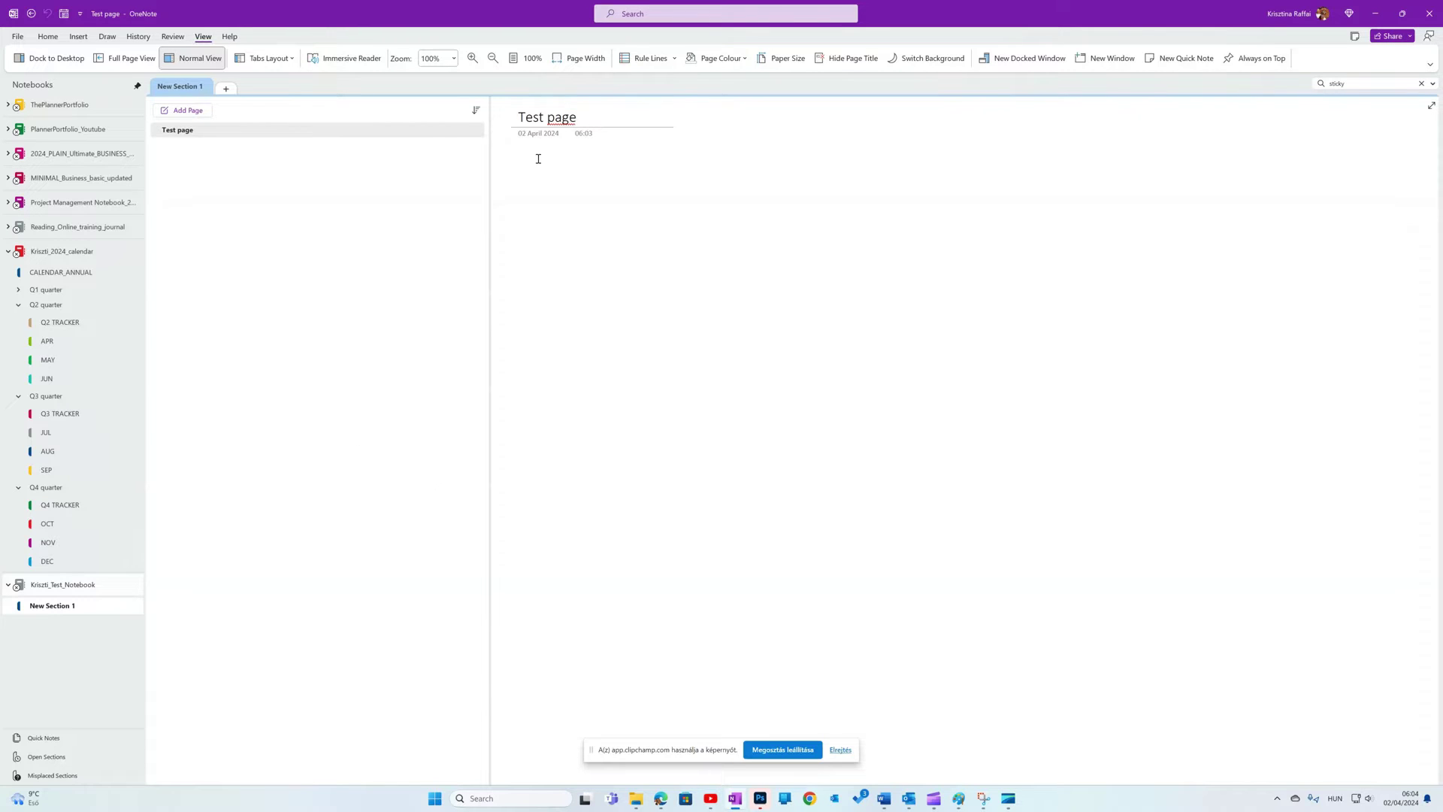
pyautogui.doubleClick(181, 88)
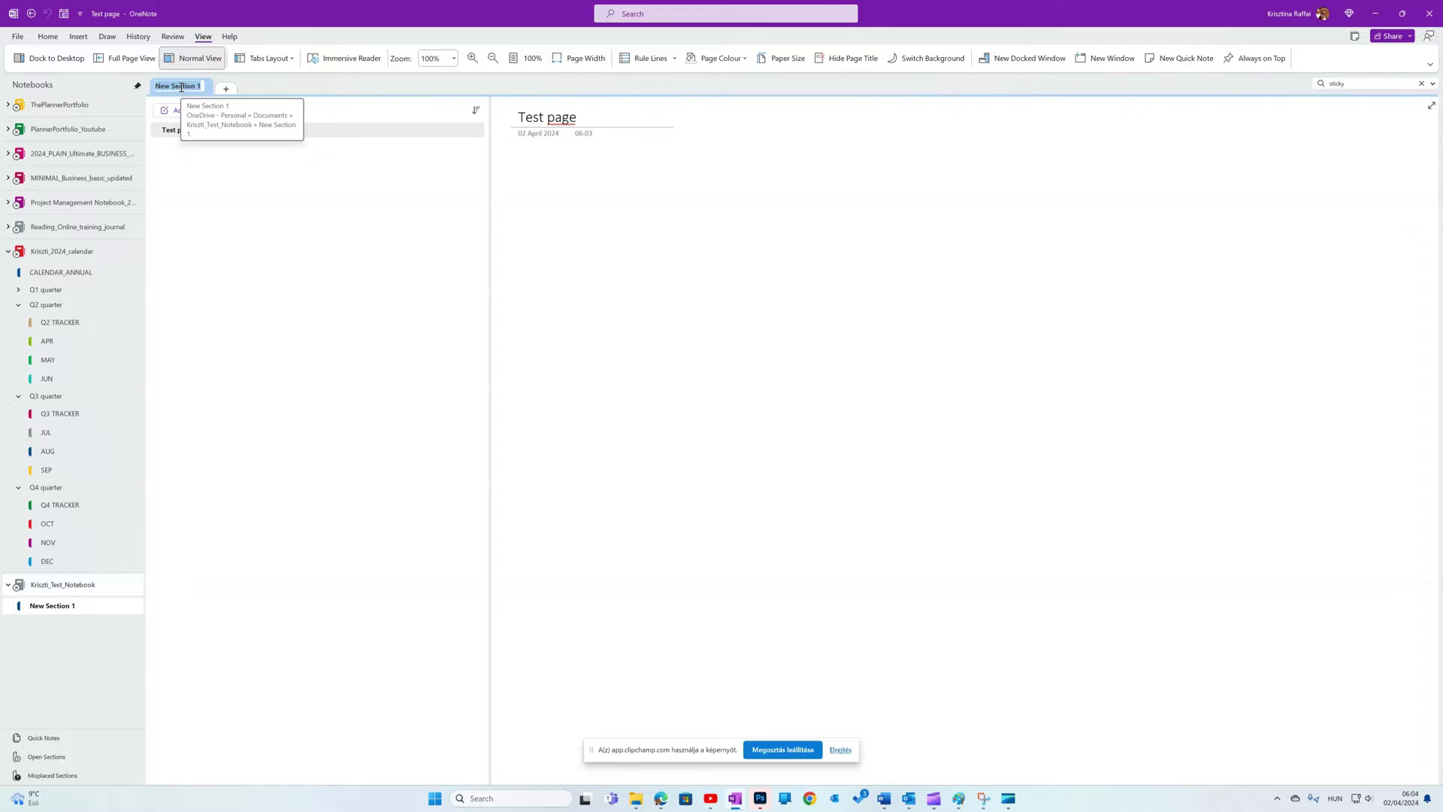
pyautogui.write('P')
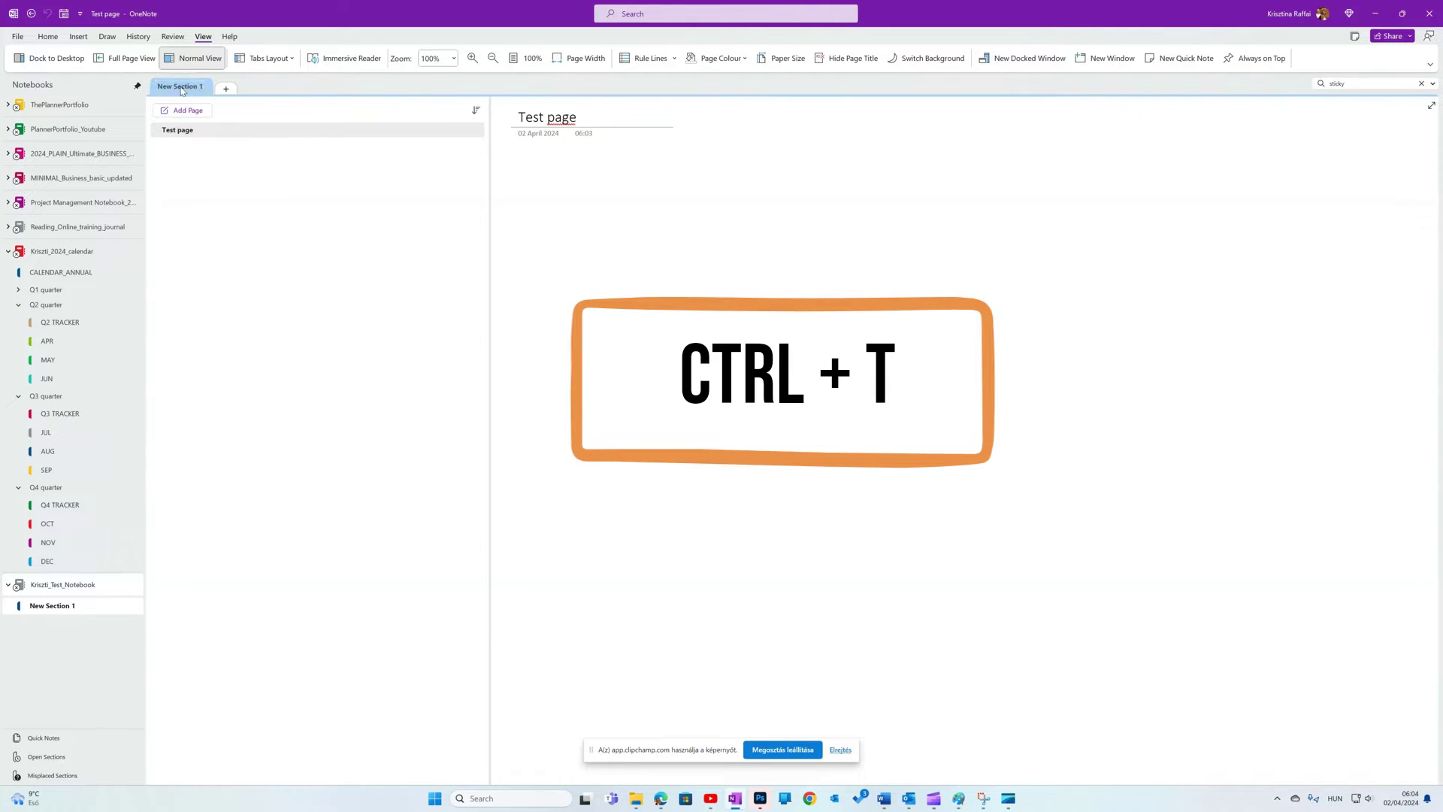
# - Add a Travel Expenses section and another section named after a person
pyautogui.hotkey('ctrl', 't')
pyautogui.write('Trave')
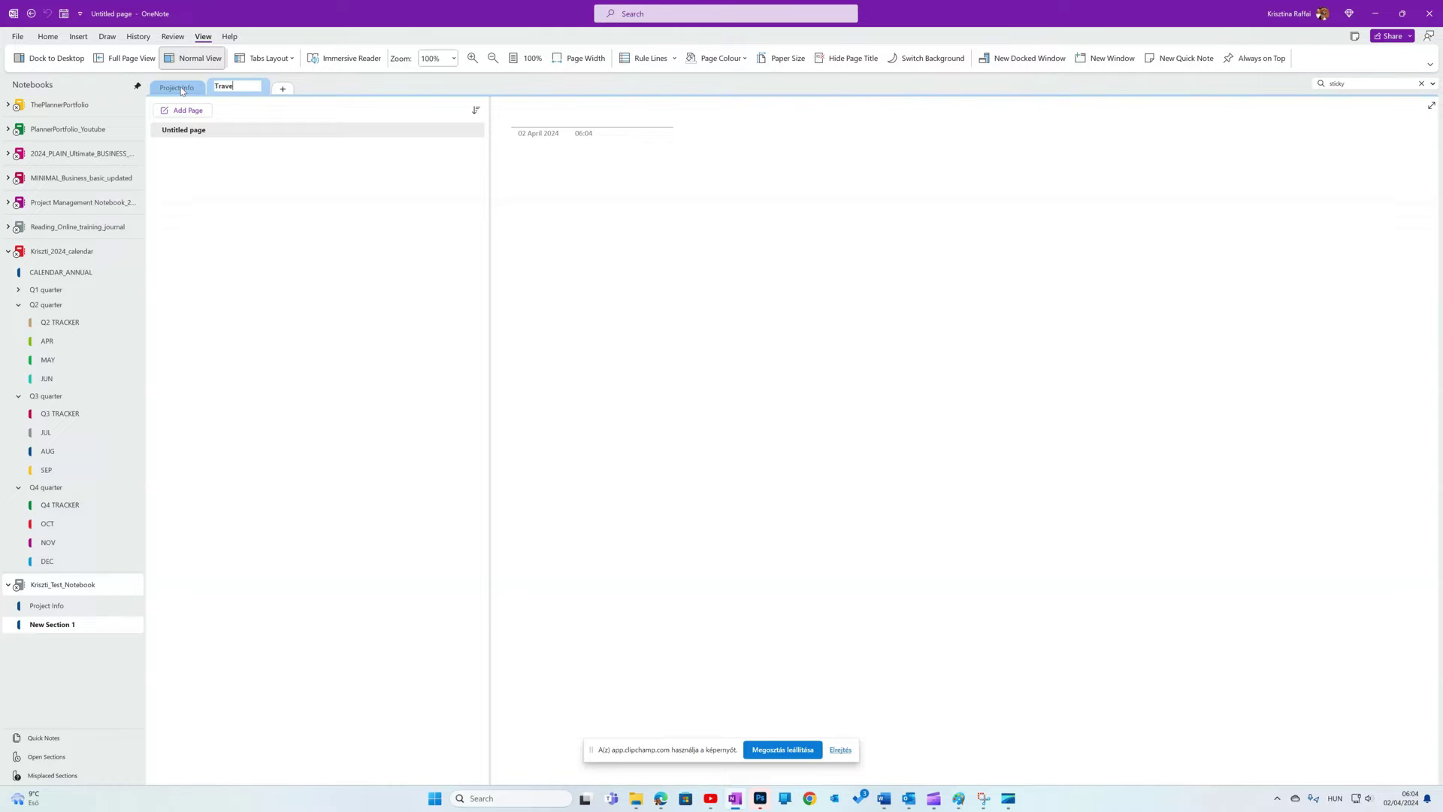
pyautogui.write('l Expenses')
pyautogui.press('Return')
pyautogui.click(287, 91)
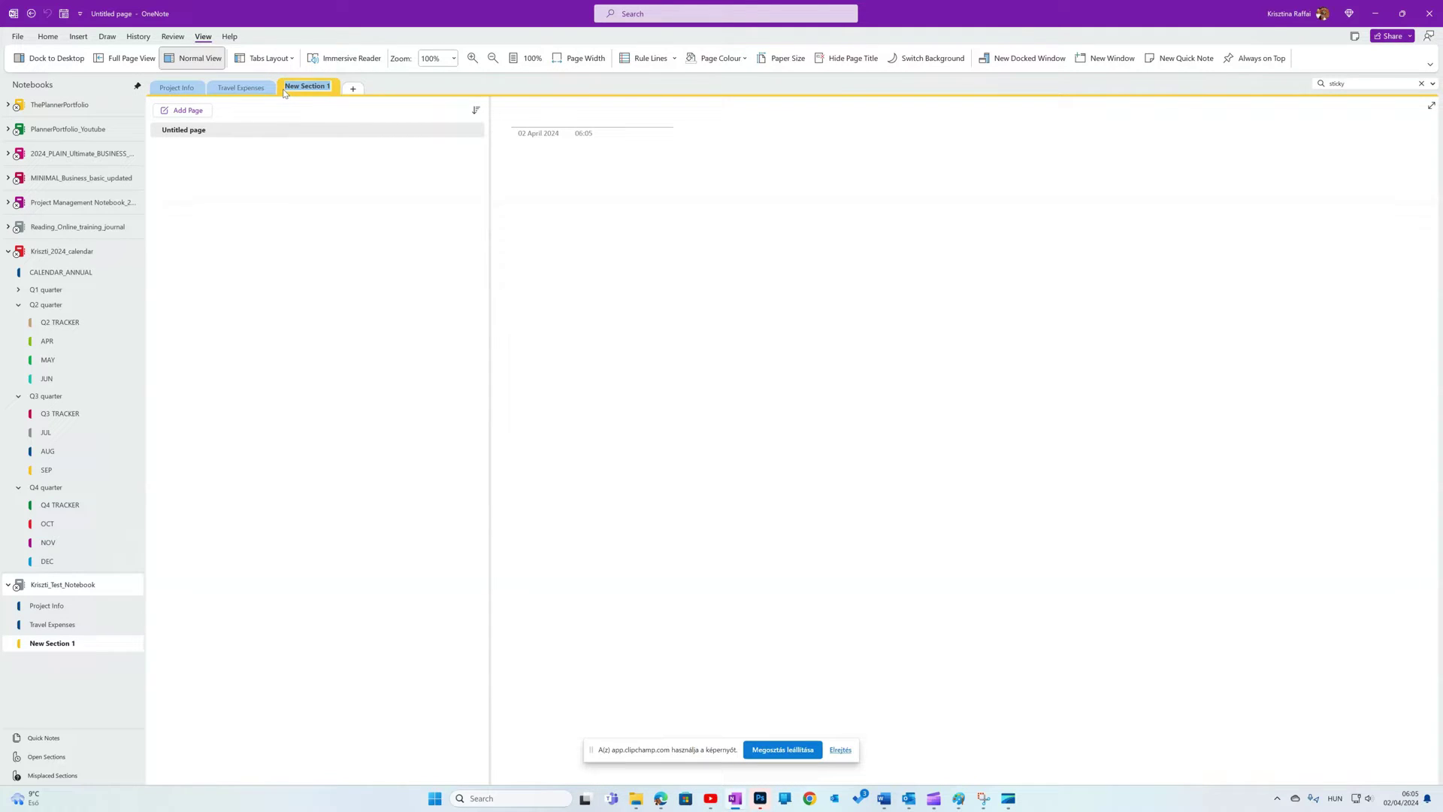
pyautogui.write('John')
pyautogui.press('Return')
# - Create a Meetings section group and move the person-named section into it
pyautogui.rightClick(297, 92)
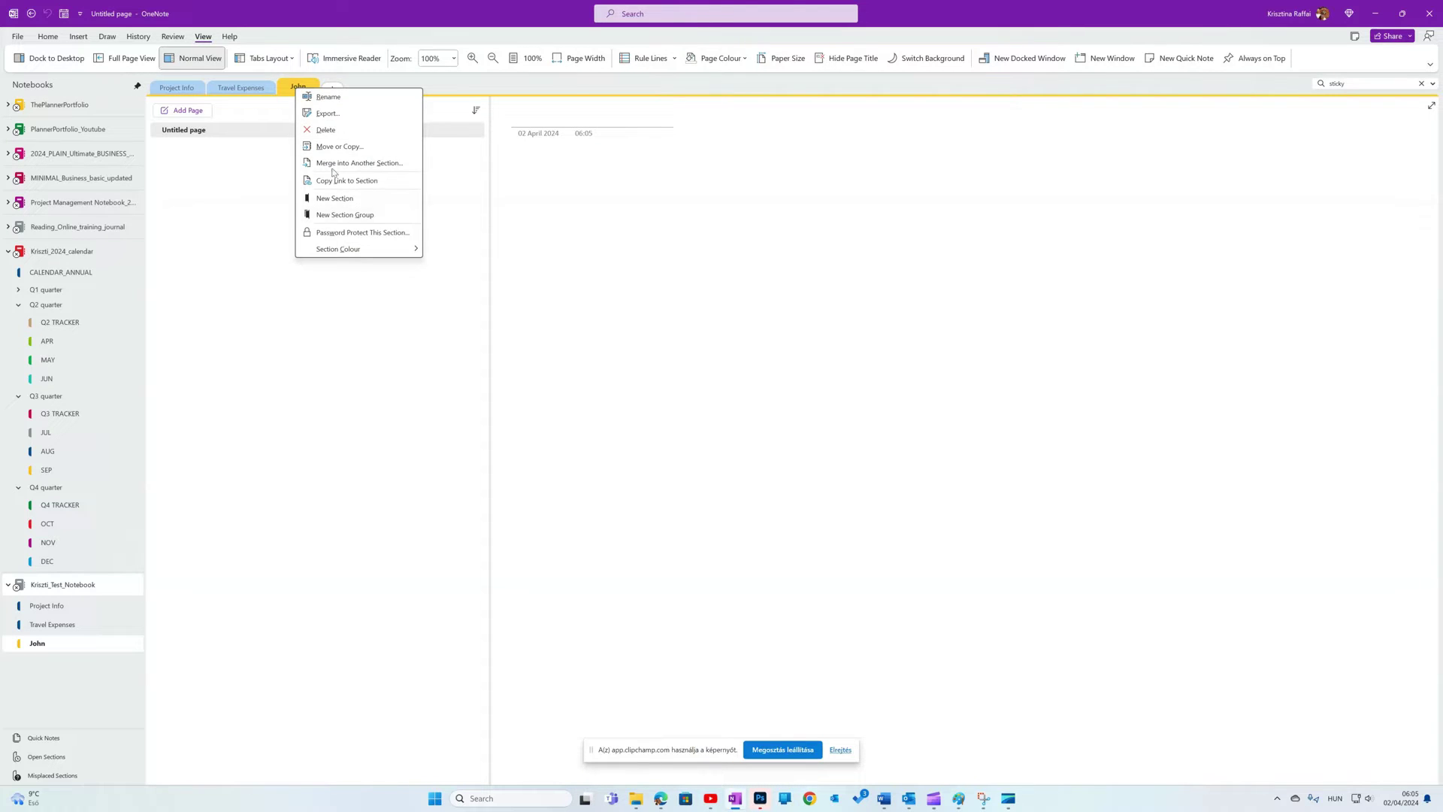
pyautogui.click(329, 217)
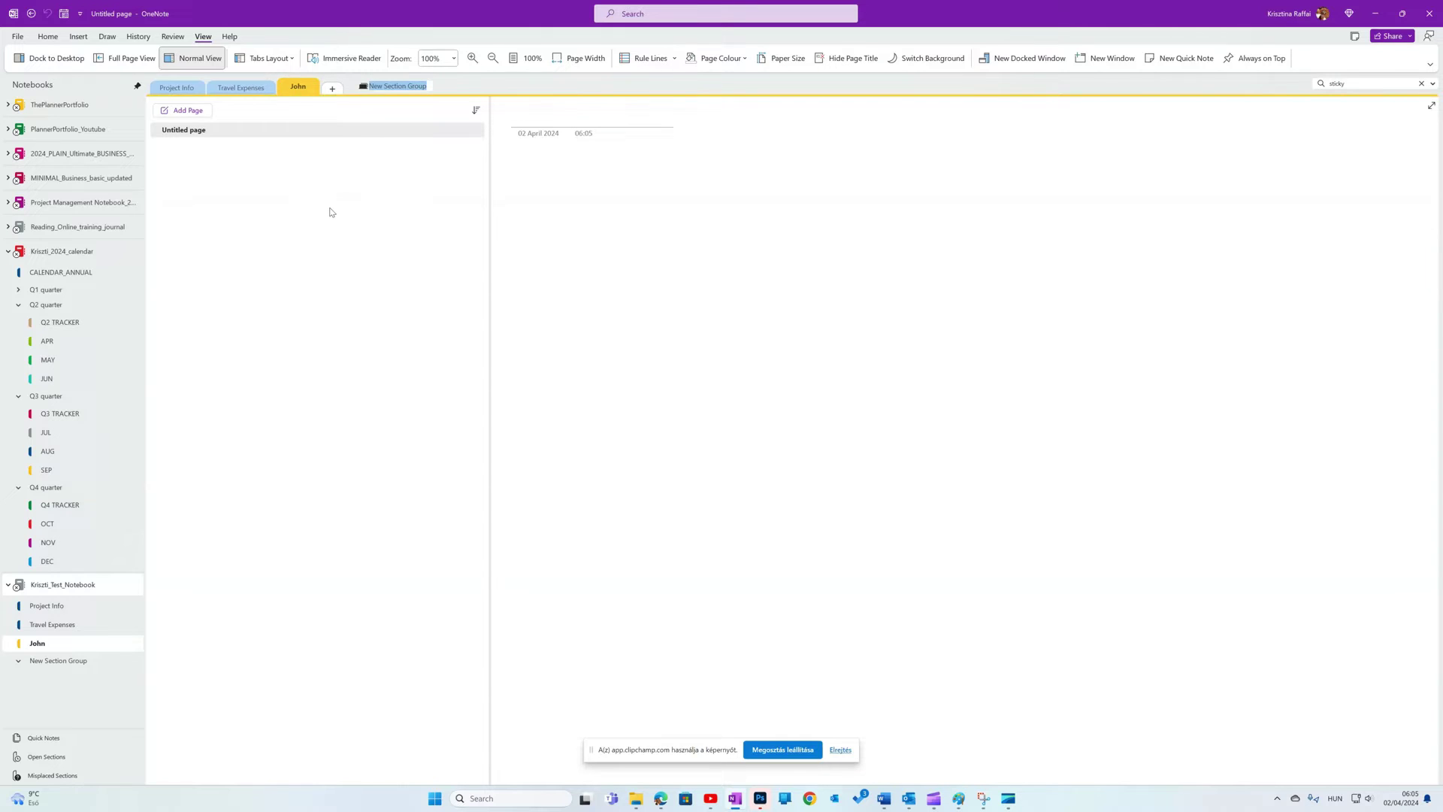
pyautogui.write('Meetings')
pyautogui.press('Return')
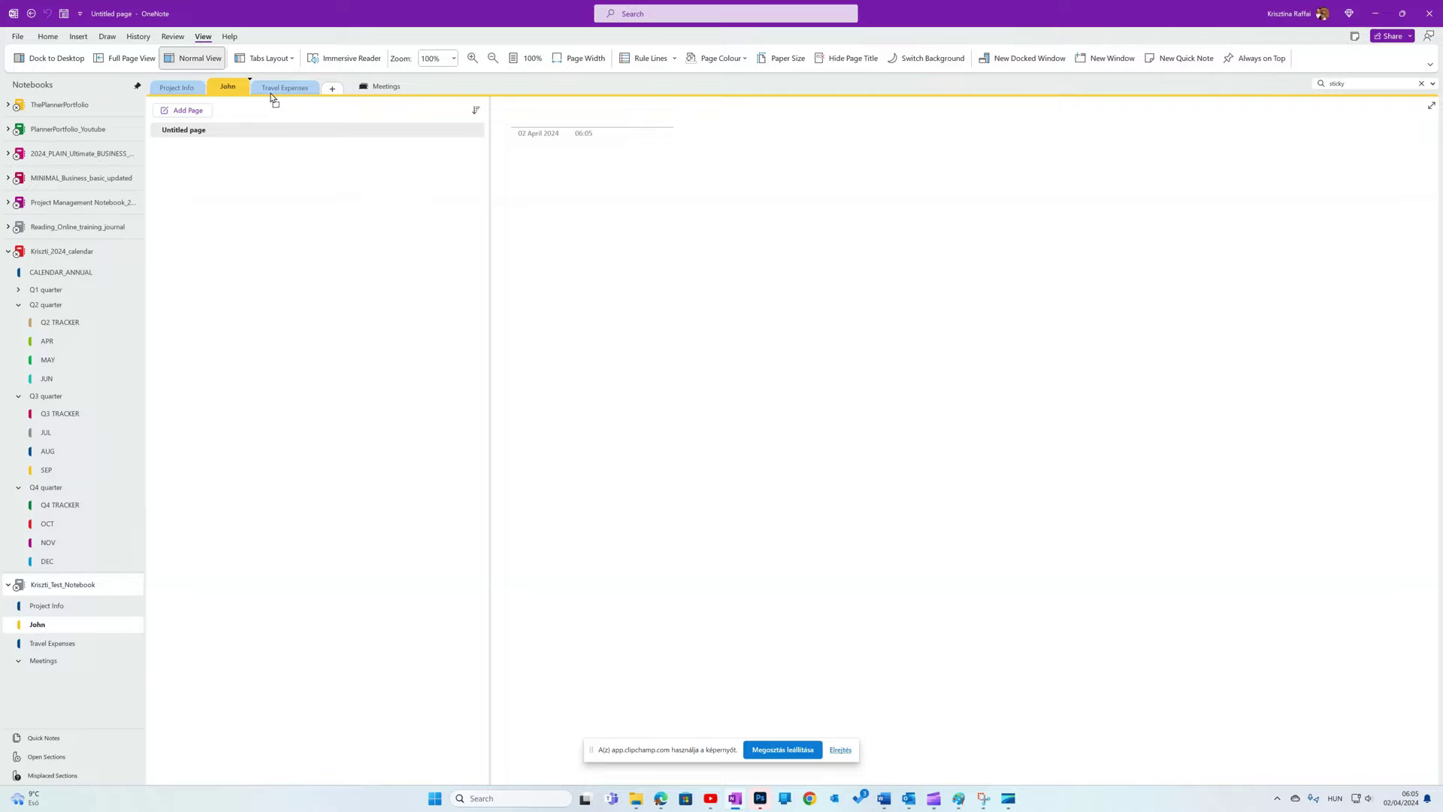
pyautogui.moveTo(297, 88); pyautogui.dragTo(386, 87)
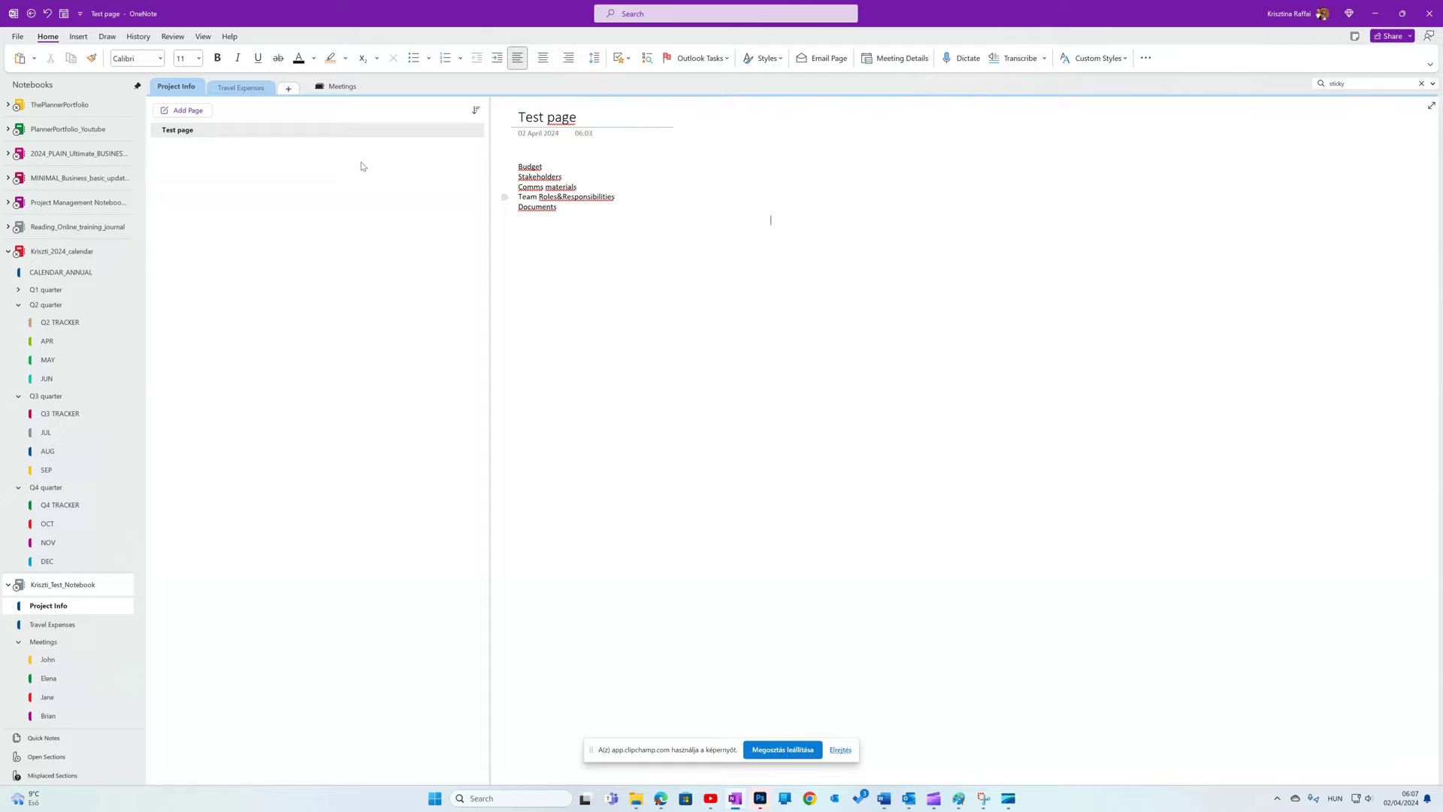
# - Set all the Project Info list text to 18 pt and apply bullets
pyautogui.hotkey('ctrl', 'a')
pyautogui.click(198, 57)
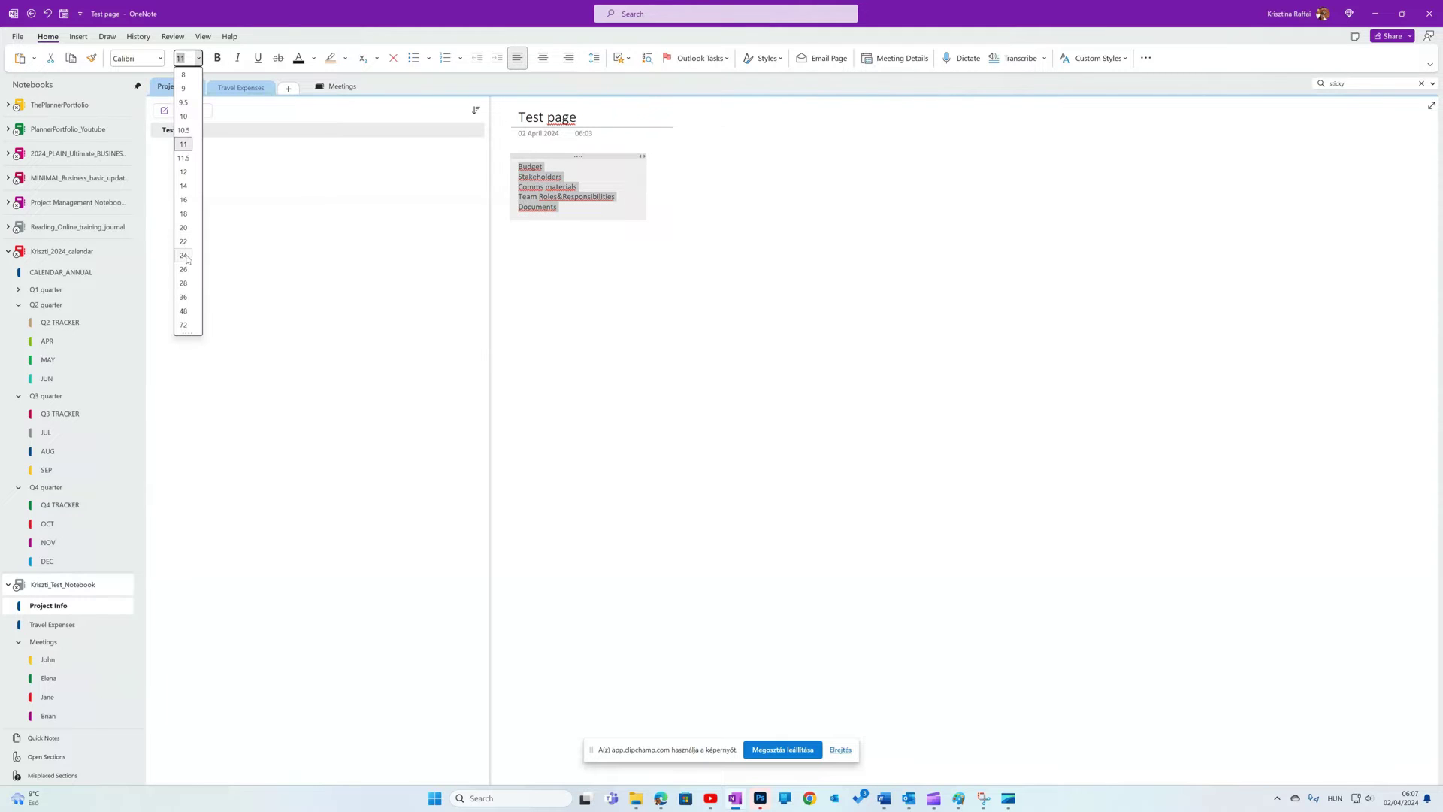
pyautogui.click(183, 214)
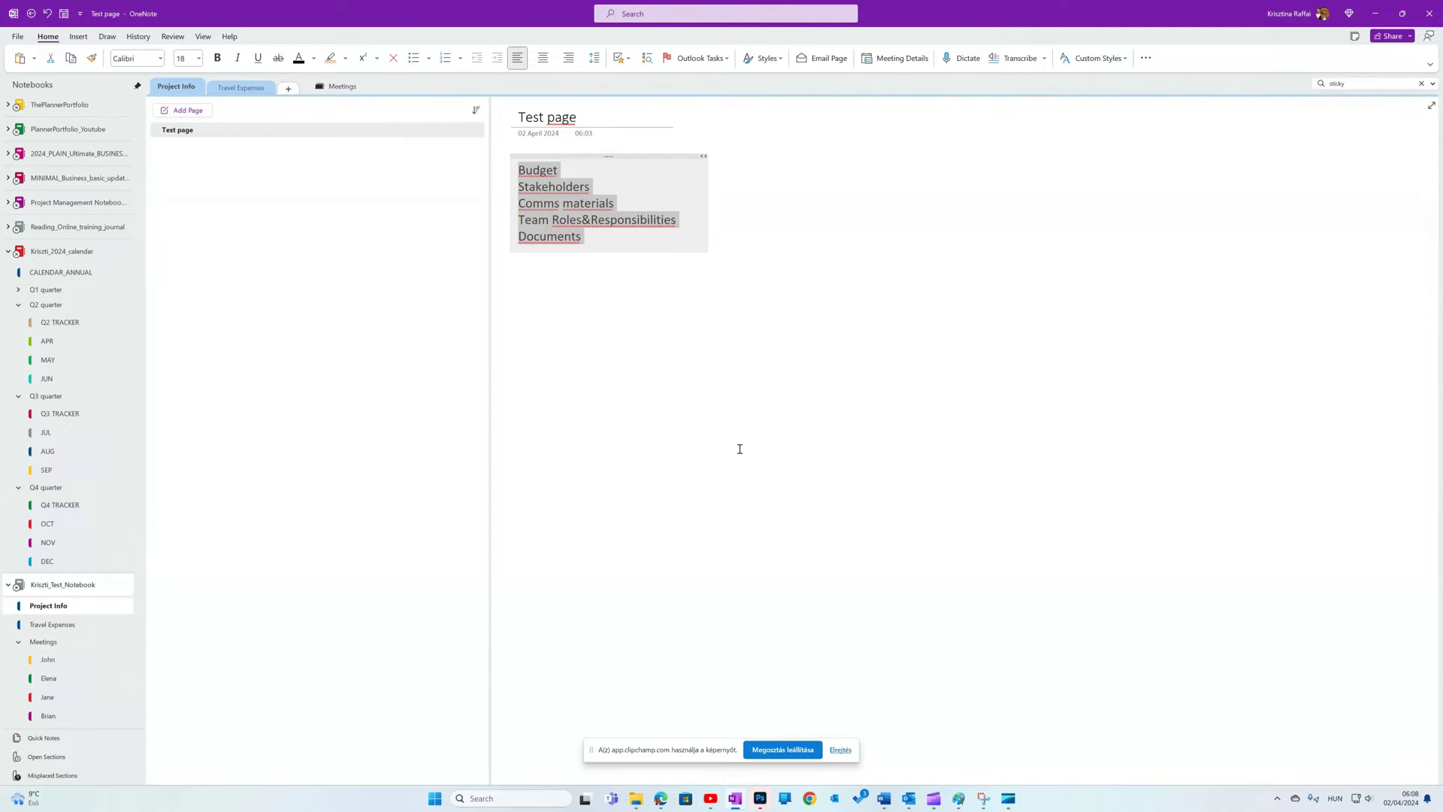
pyautogui.hotkey('ctrl', '.')
pyautogui.hotkey('ctrl', '.')
pyautogui.hotkey('ctrl', '.')
pyautogui.hotkey('ctrl', '.')
pyautogui.hotkey('ctrl', '.')
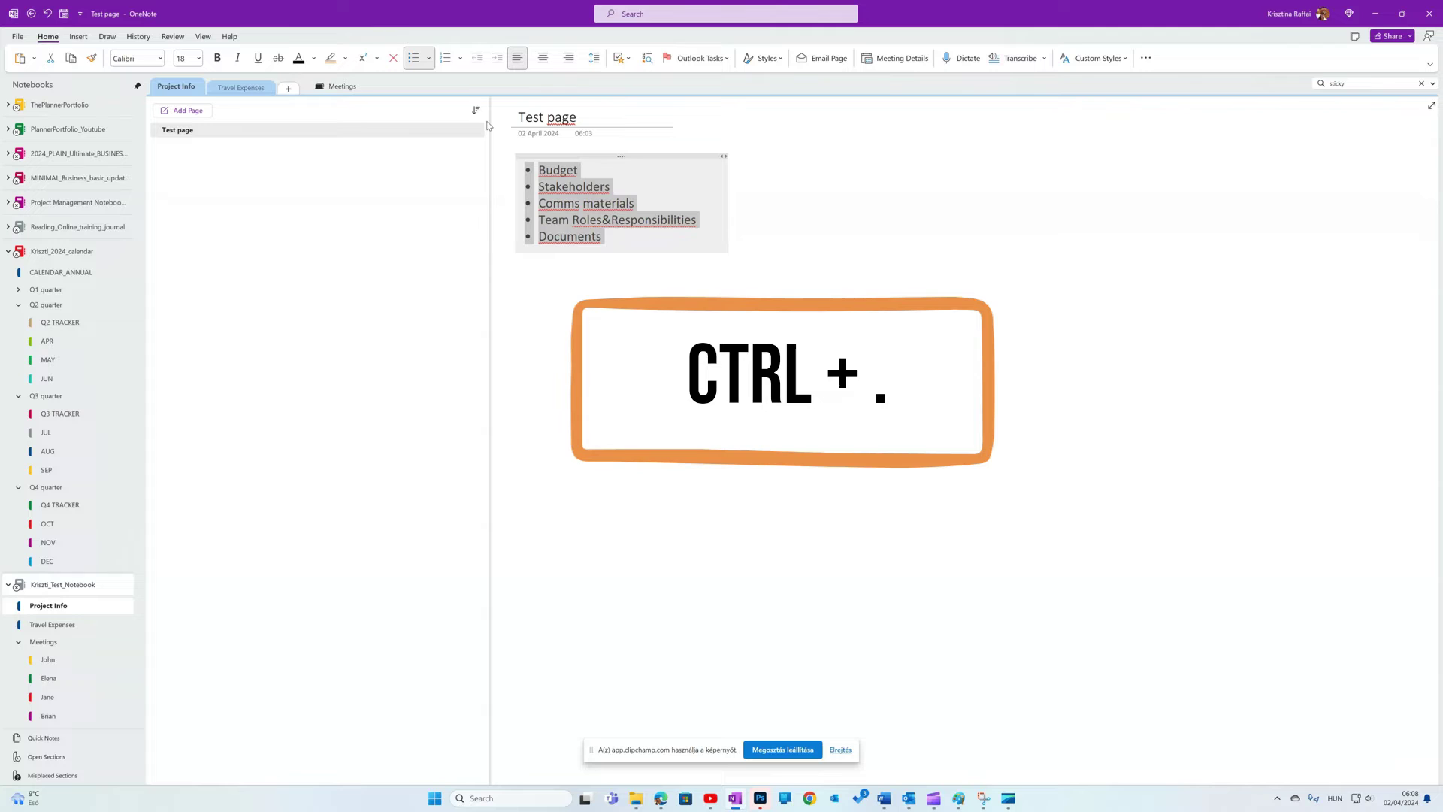
pyautogui.click(460, 58)
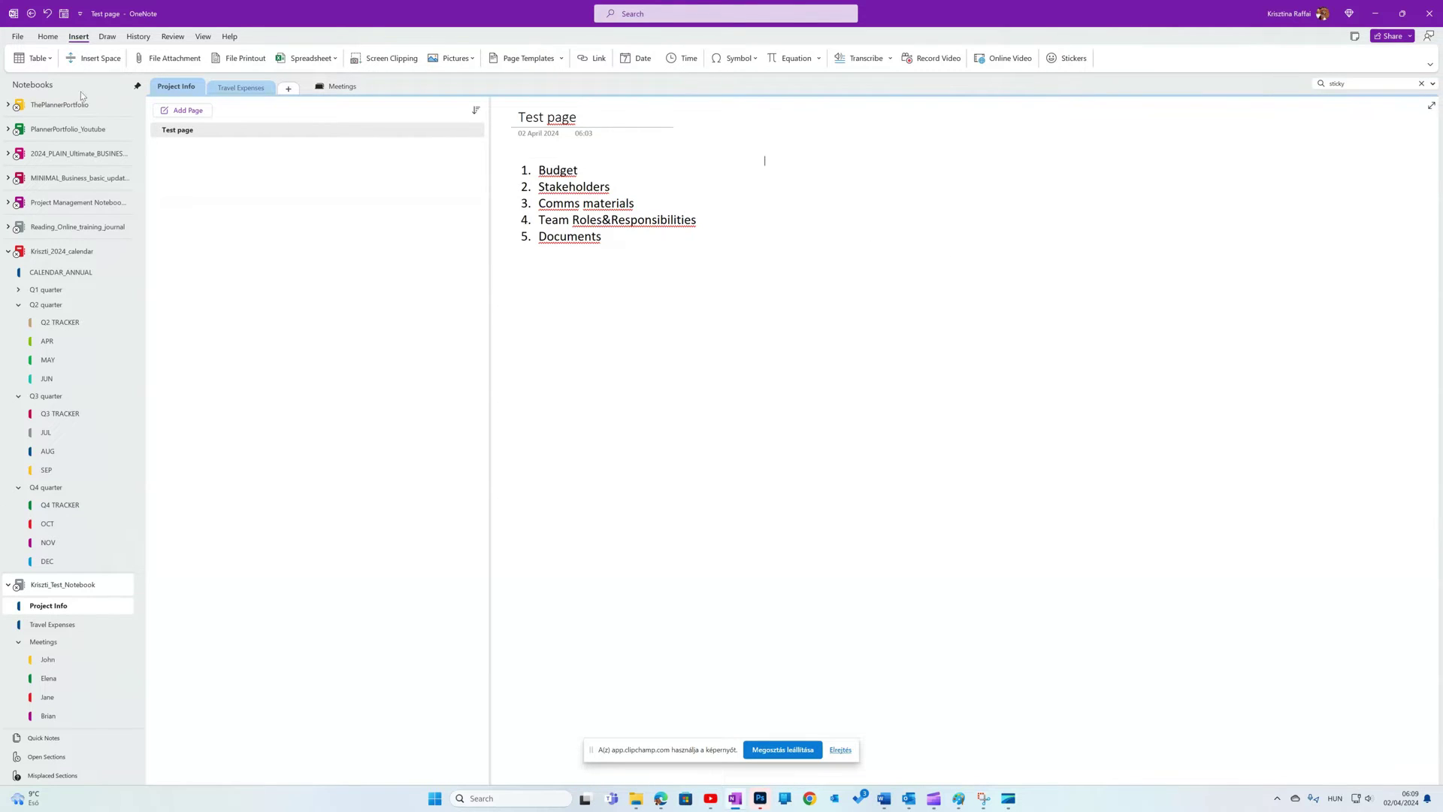
# - Insert an empty 3×3 table on the page beside the numbered list
pyautogui.click(34, 58)
pyautogui.click(42, 102)
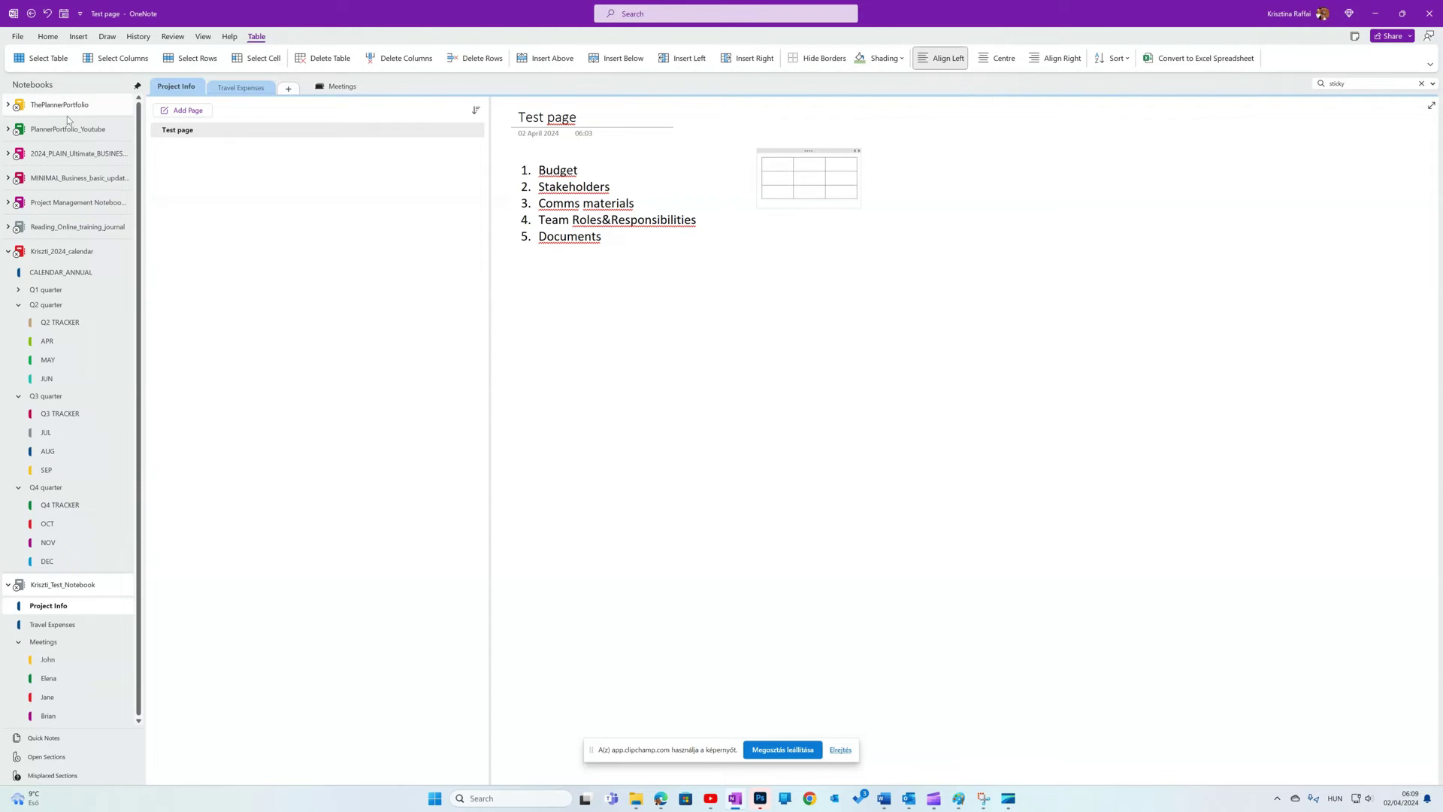
pyautogui.click(893, 264)
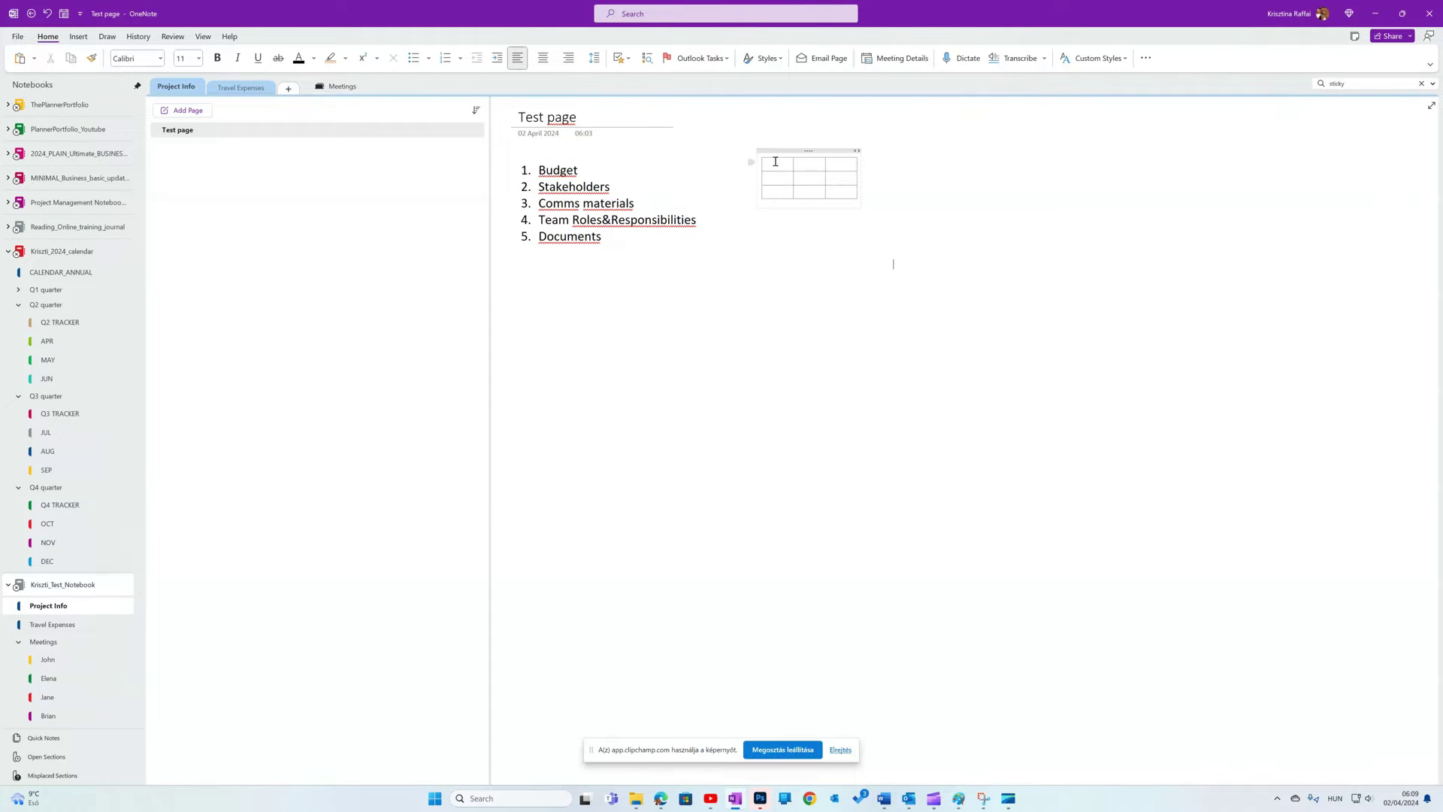
pyautogui.click(775, 162)
pyautogui.click(914, 159)
# - Use Insert Space to add vertical room below the list
pyautogui.click(79, 36)
pyautogui.click(97, 66)
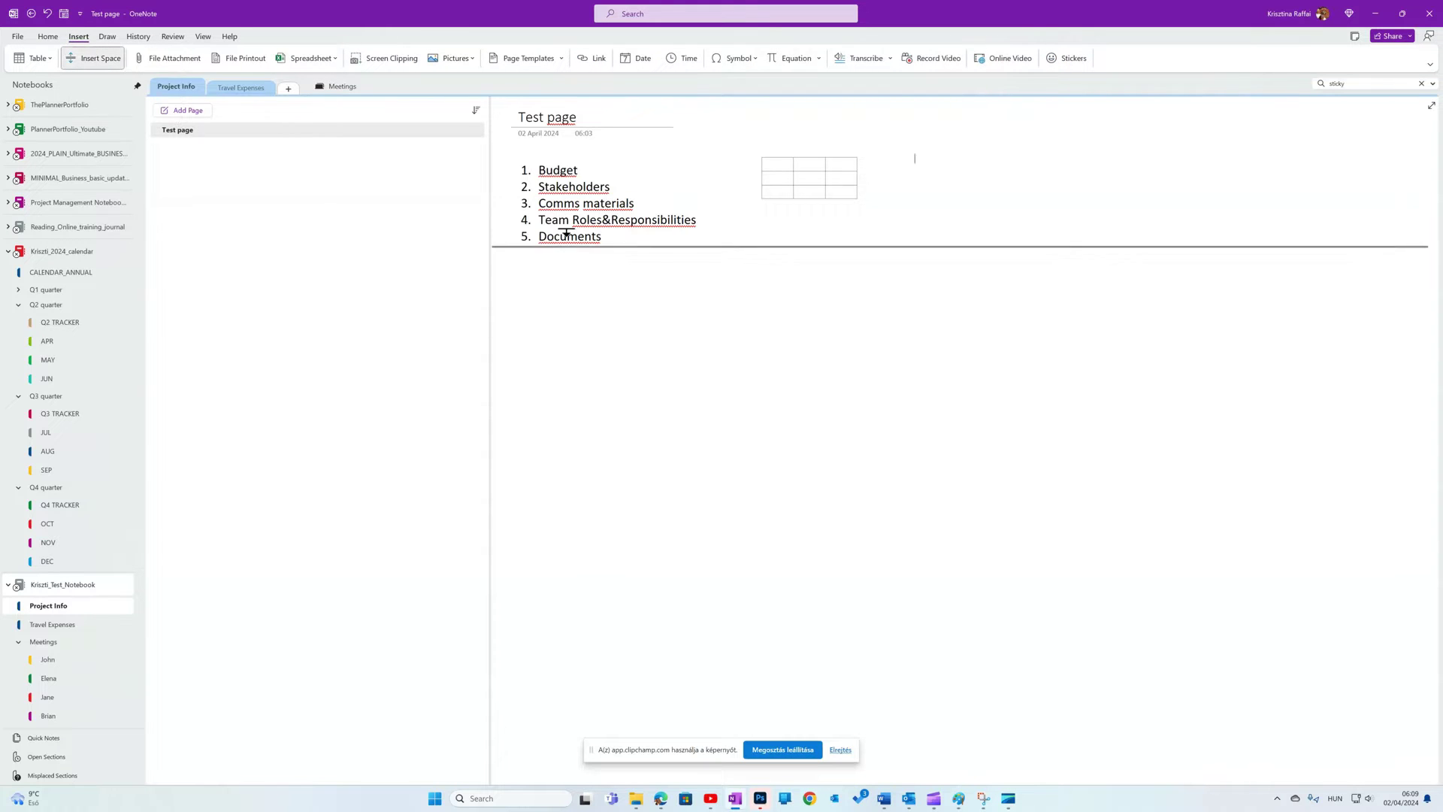
pyautogui.moveTo(548, 261); pyautogui.dragTo(557, 338)
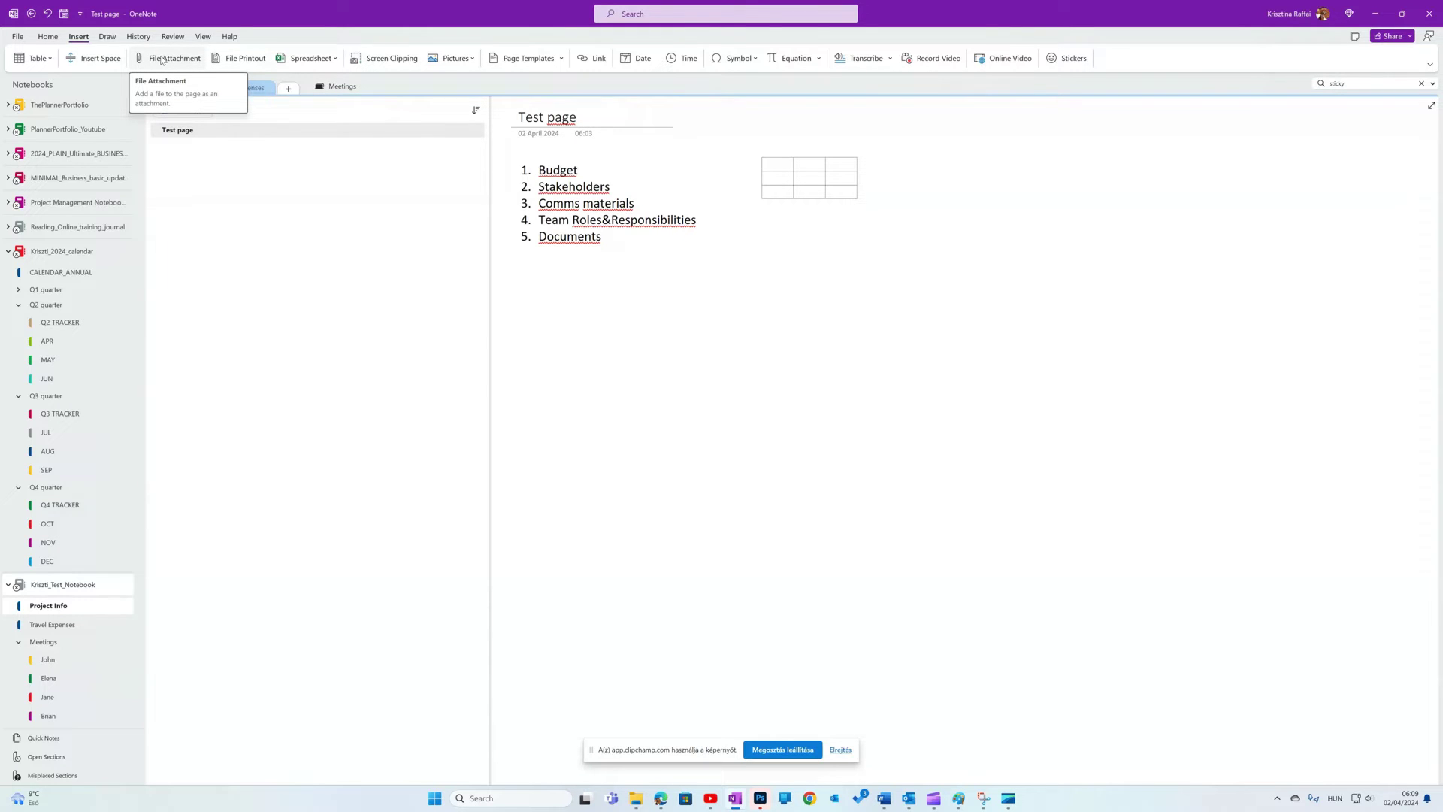
# - Choose EASTER-Daily page_V2 (1) from Downloads as the file to attach
pyautogui.click(162, 60)
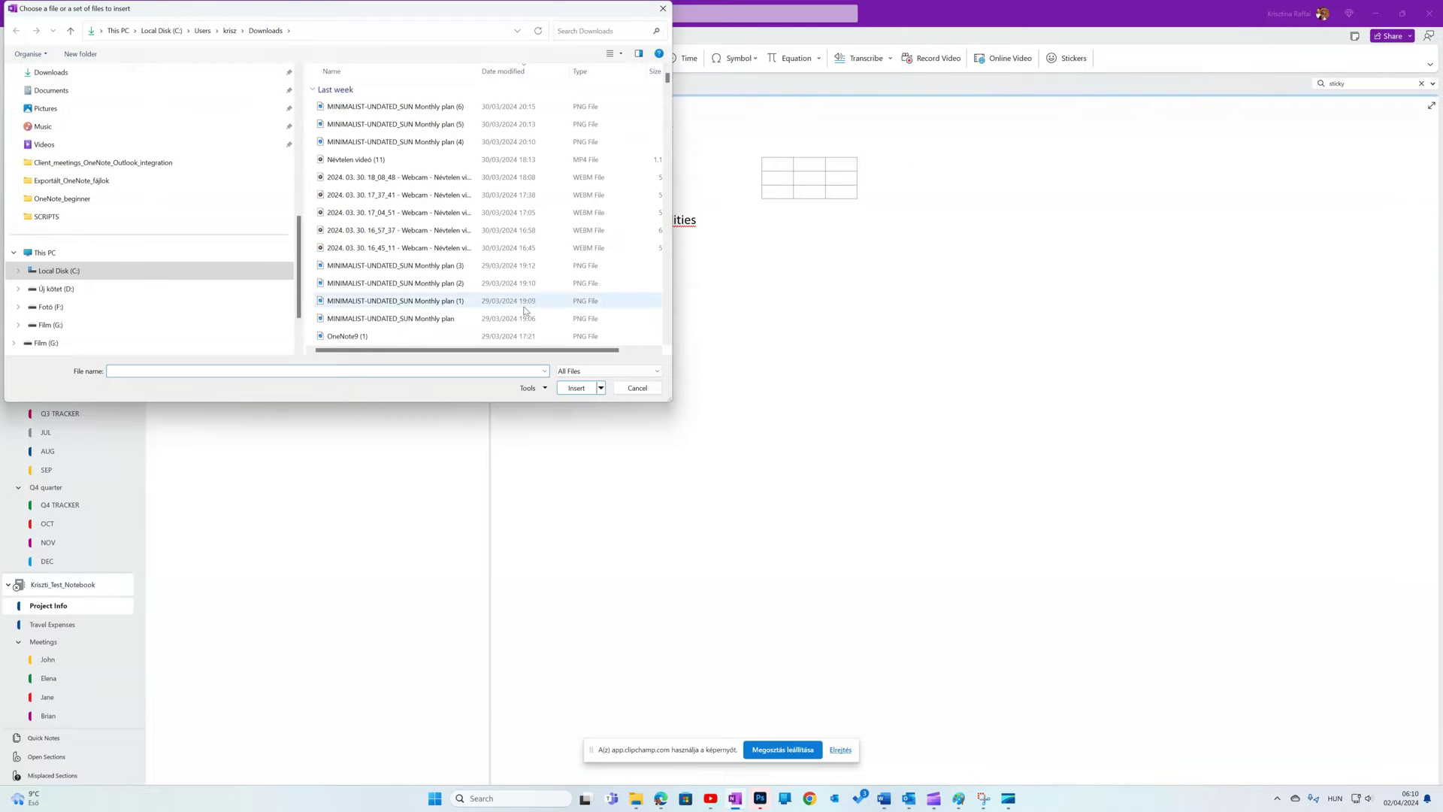
pyautogui.scroll(-3, 524, 311)
pyautogui.click(376, 231)
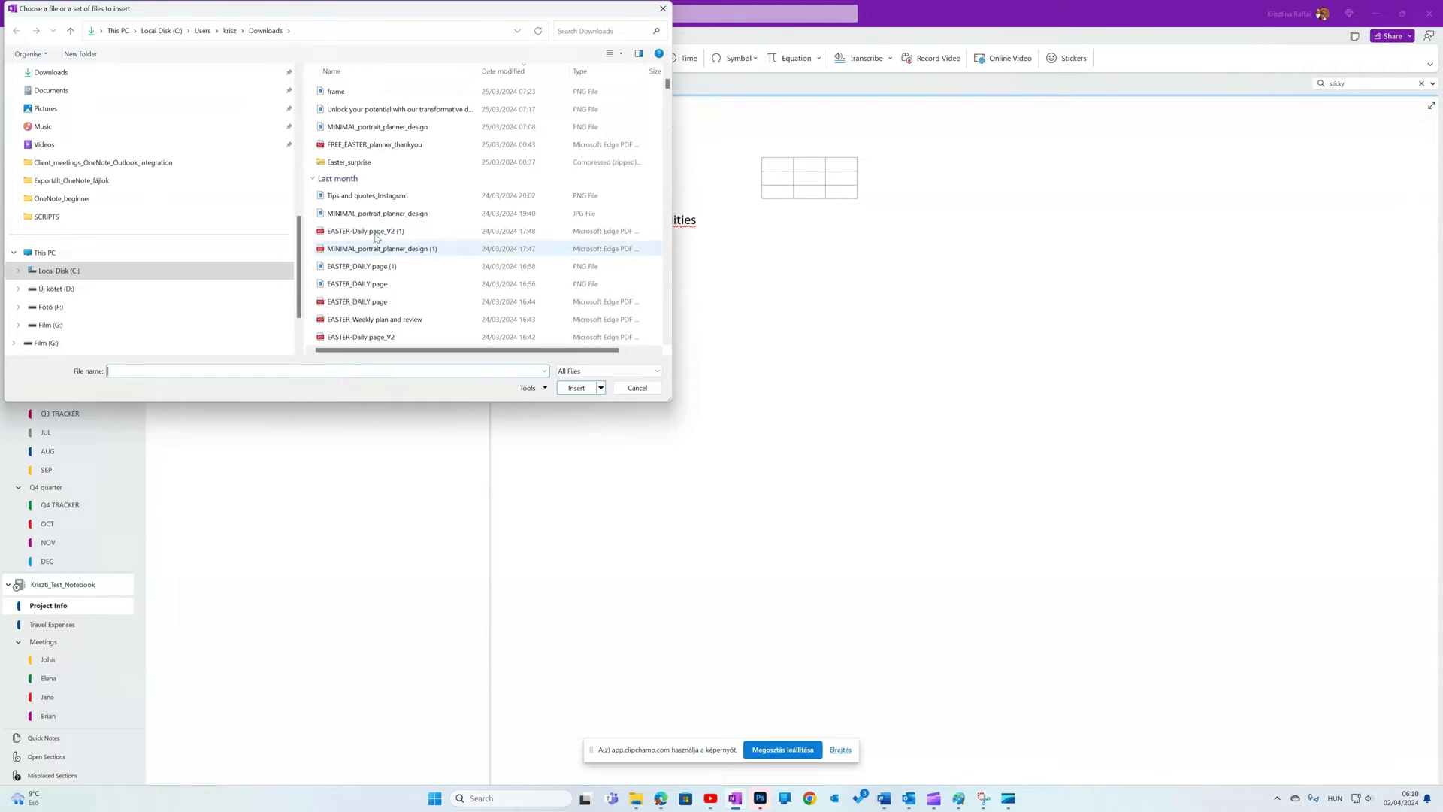
pyautogui.click(576, 388)
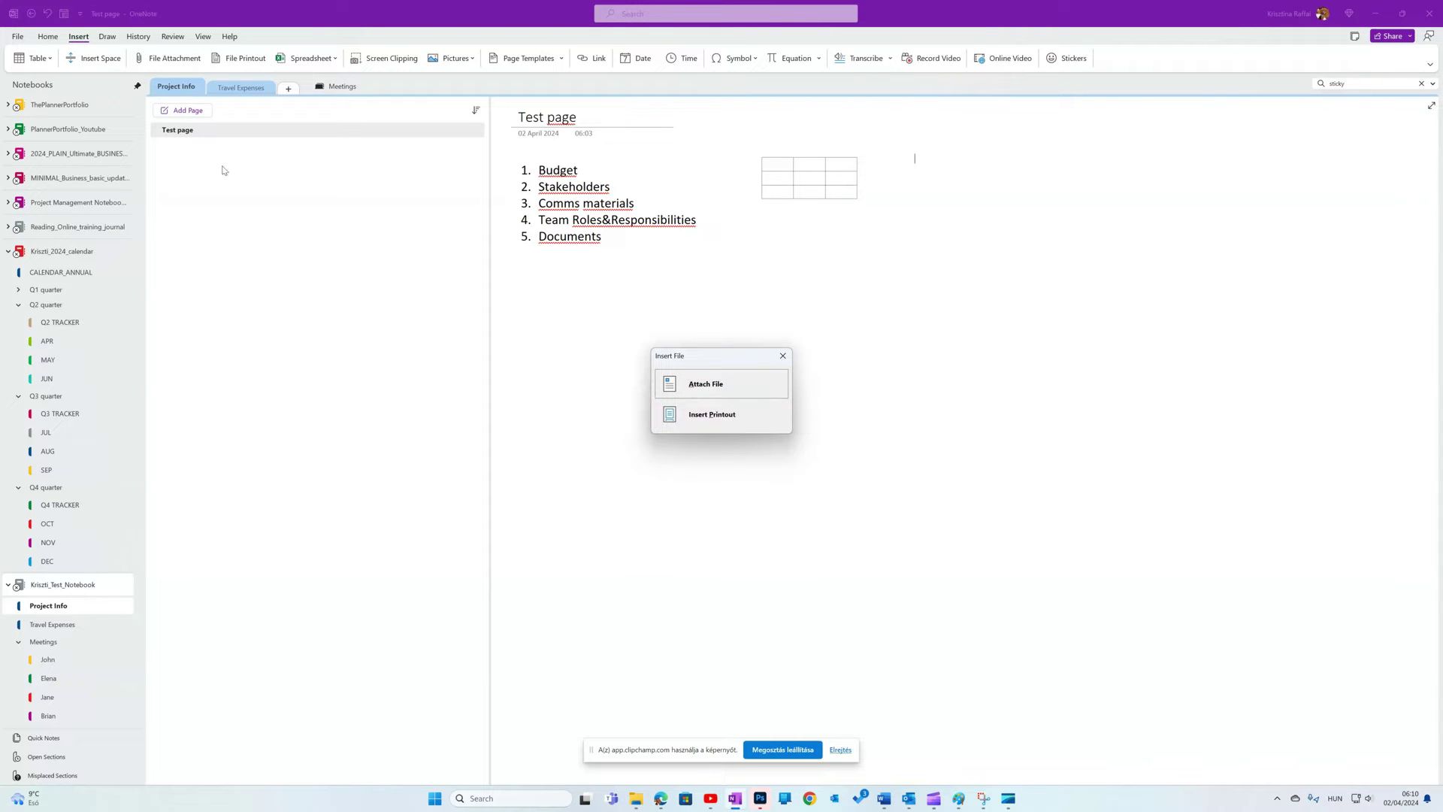
# - Insert EASTER-Daily page_V2 (1) as a printout under the list, with its second PDF icon beside the first
pyautogui.click(729, 384)
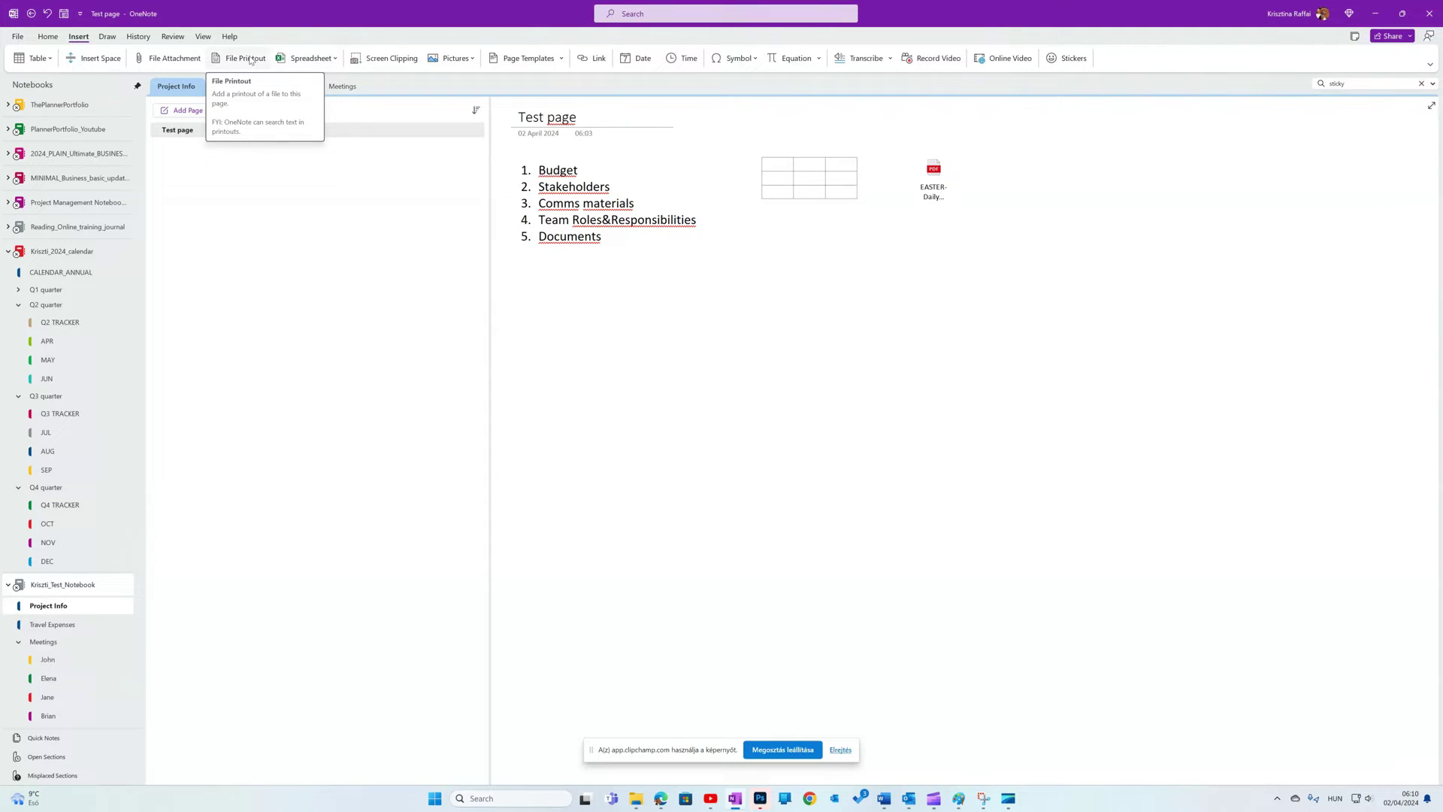
pyautogui.click(250, 59)
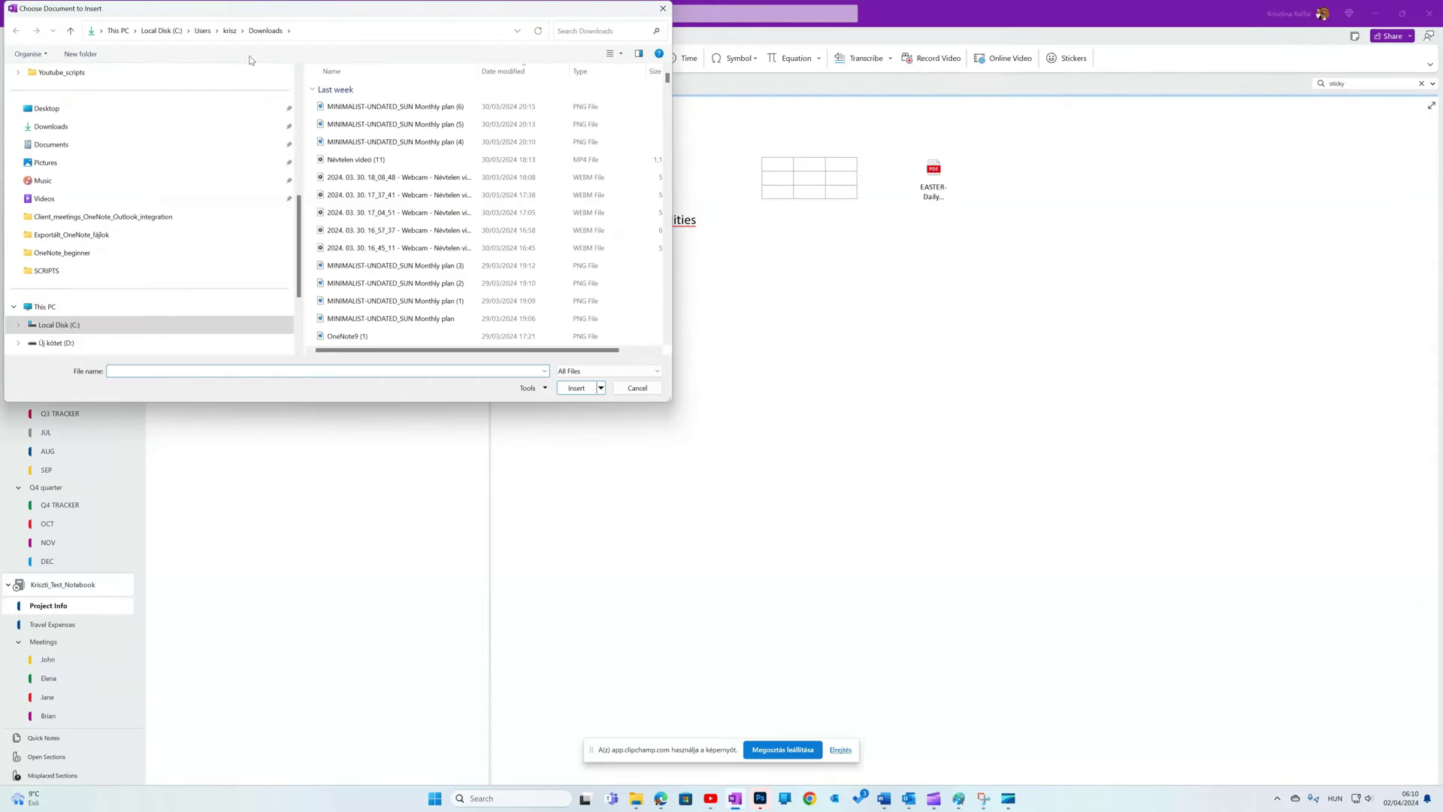
pyautogui.scroll(-3, 385, 301)
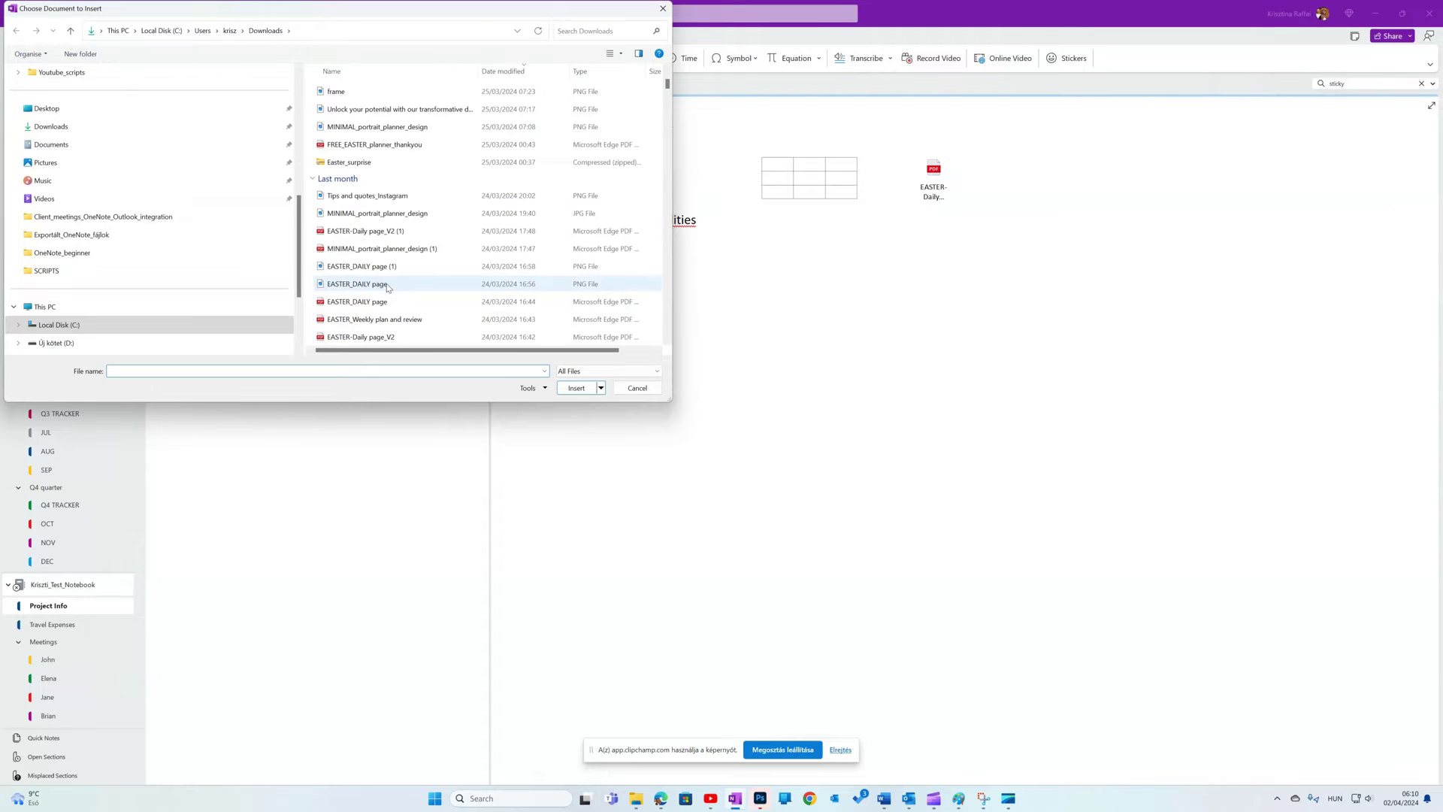
pyautogui.click(391, 230)
pyautogui.click(577, 387)
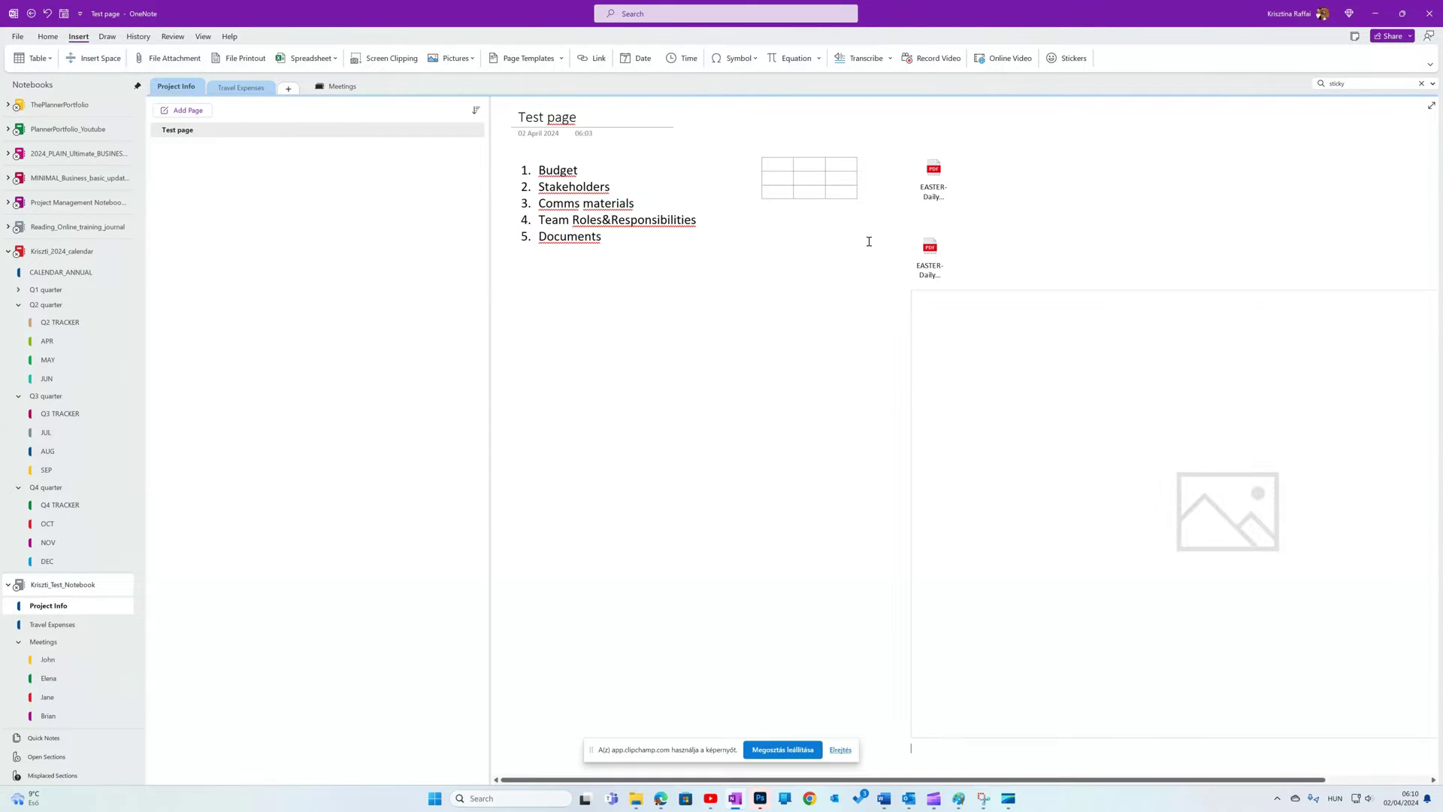
pyautogui.moveTo(971, 354); pyautogui.dragTo(579, 345)
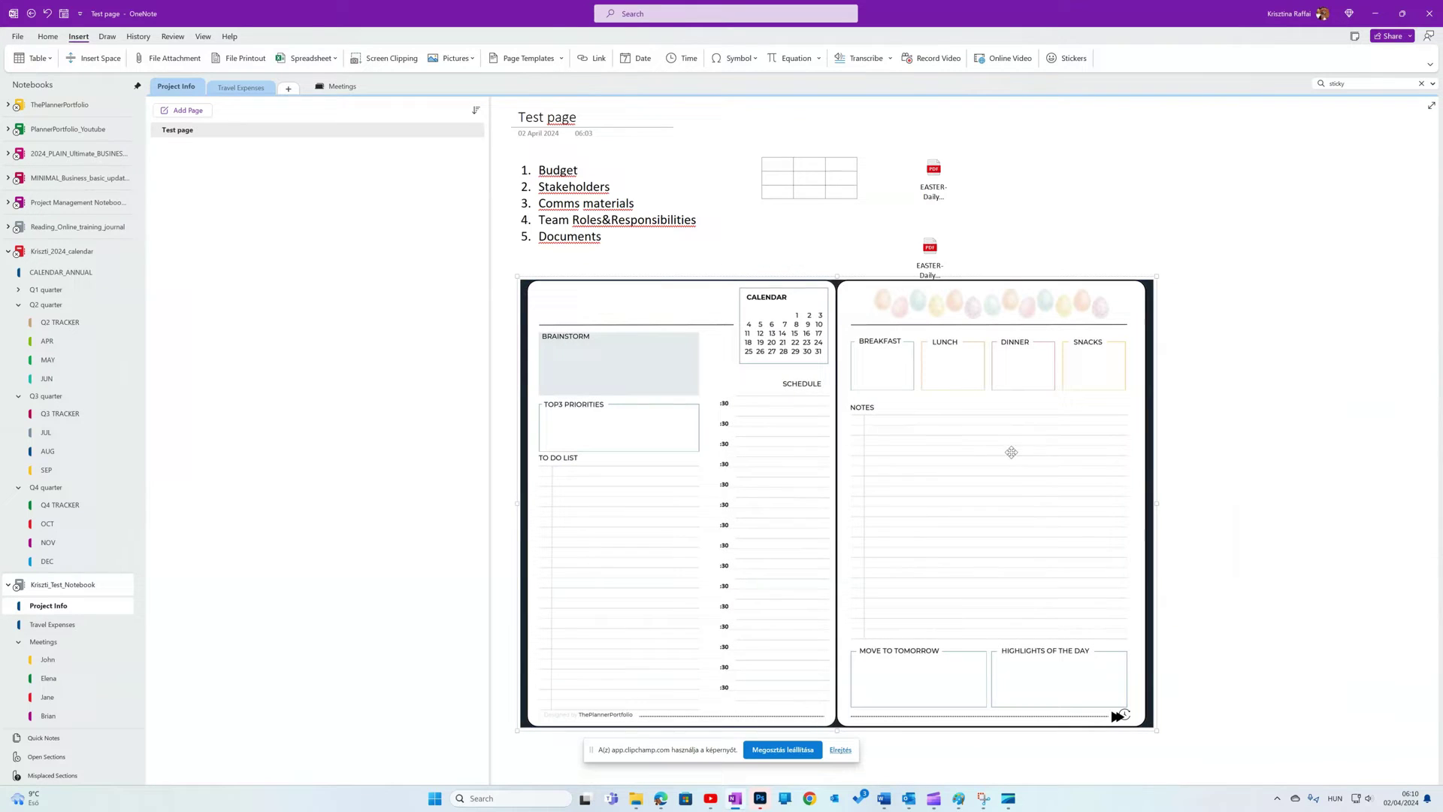
pyautogui.moveTo(929, 248); pyautogui.dragTo(987, 218)
pyautogui.click(993, 359)
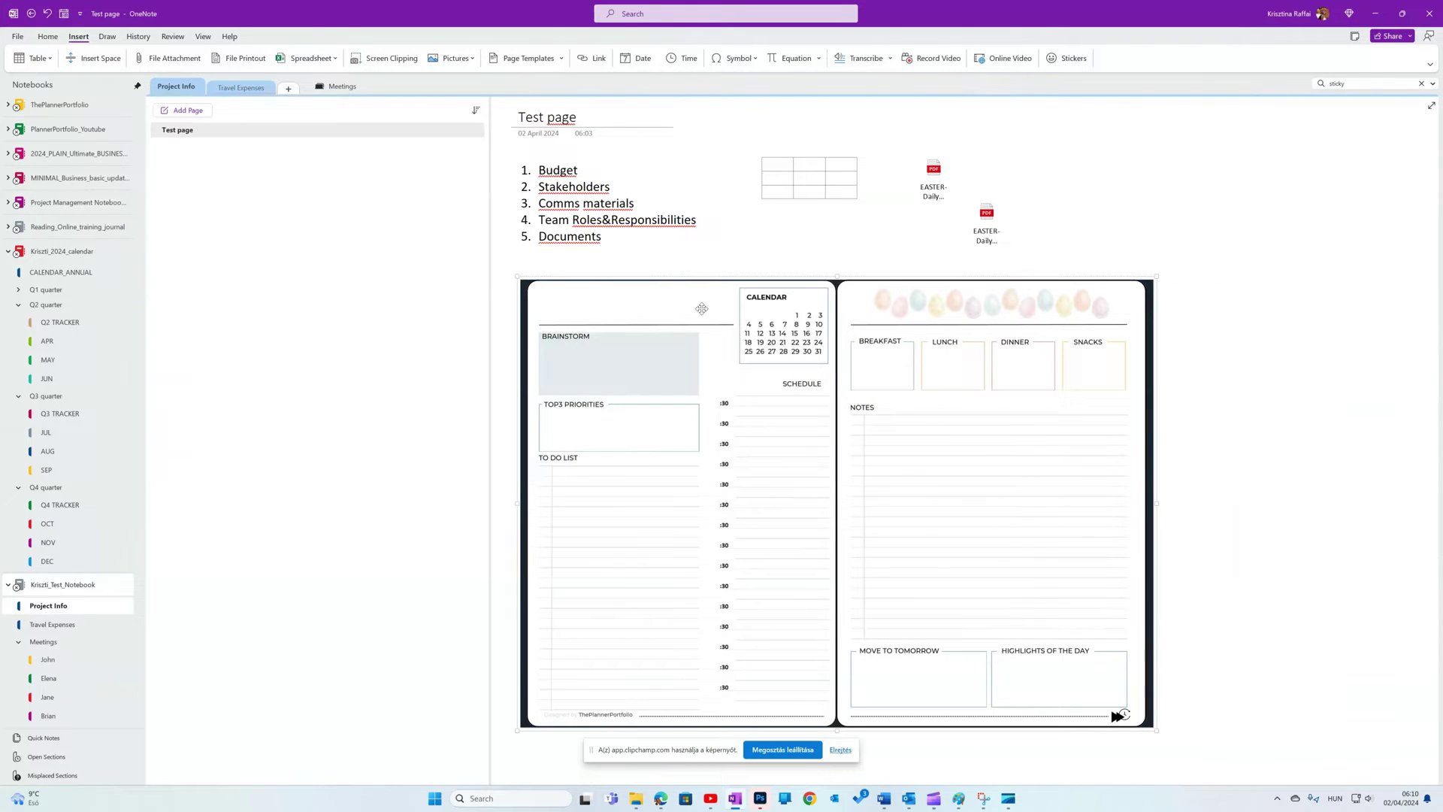
# - Set the daily-page printout as the page background and type 'SUBCRIBE & LIKE' at the top of its schedule
pyautogui.rightClick(899, 339)
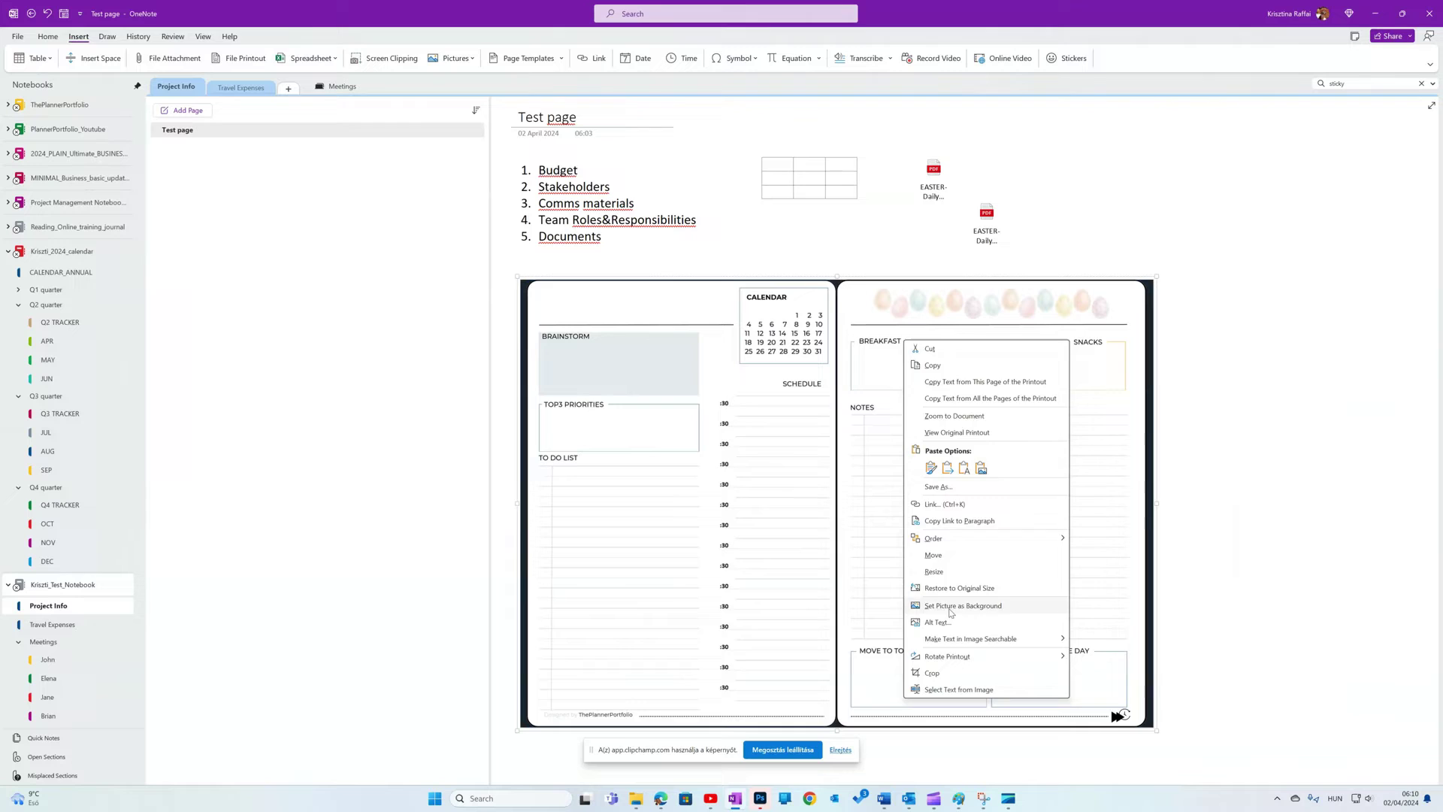
pyautogui.click(977, 604)
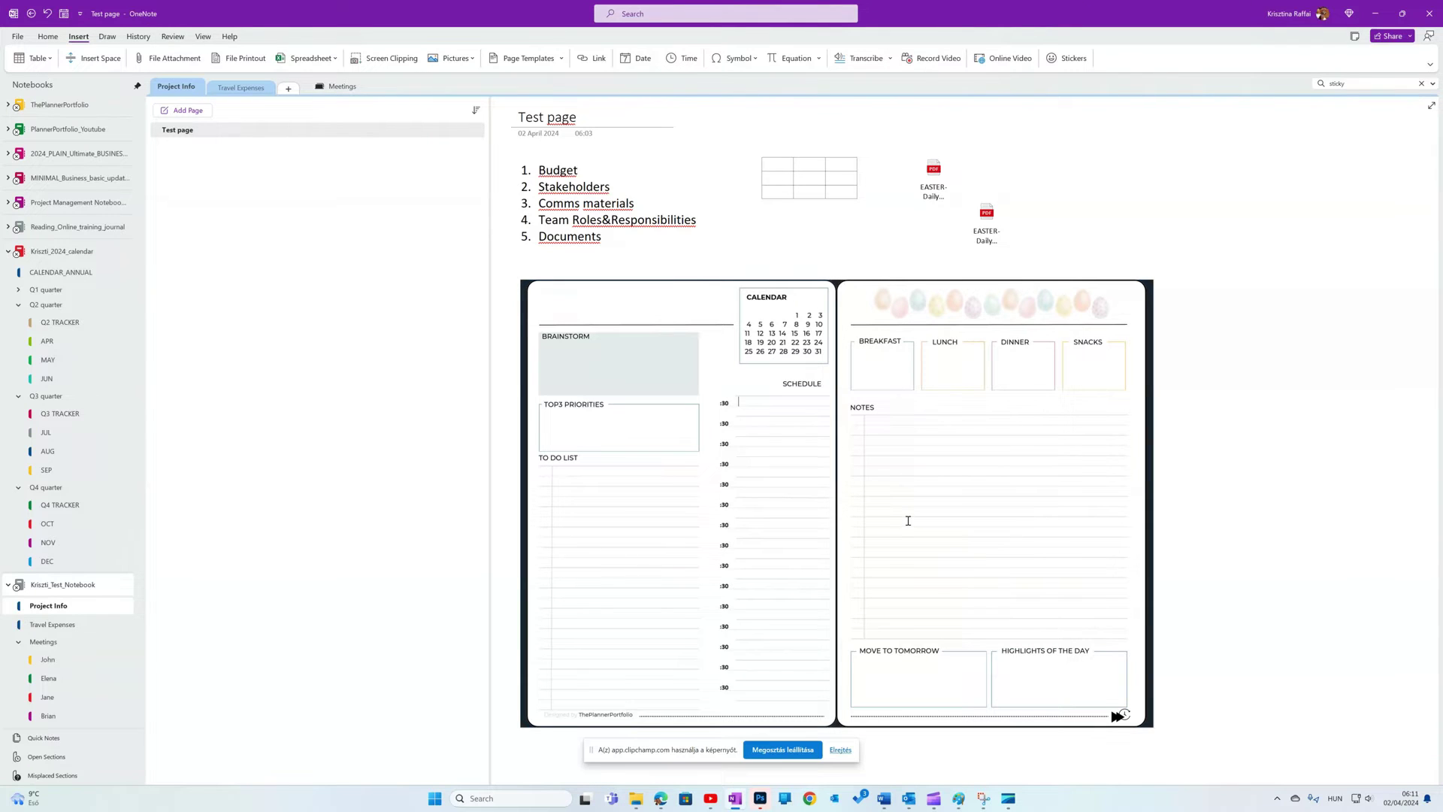
pyautogui.press('capslock')
pyautogui.write('SUBCRIBE')
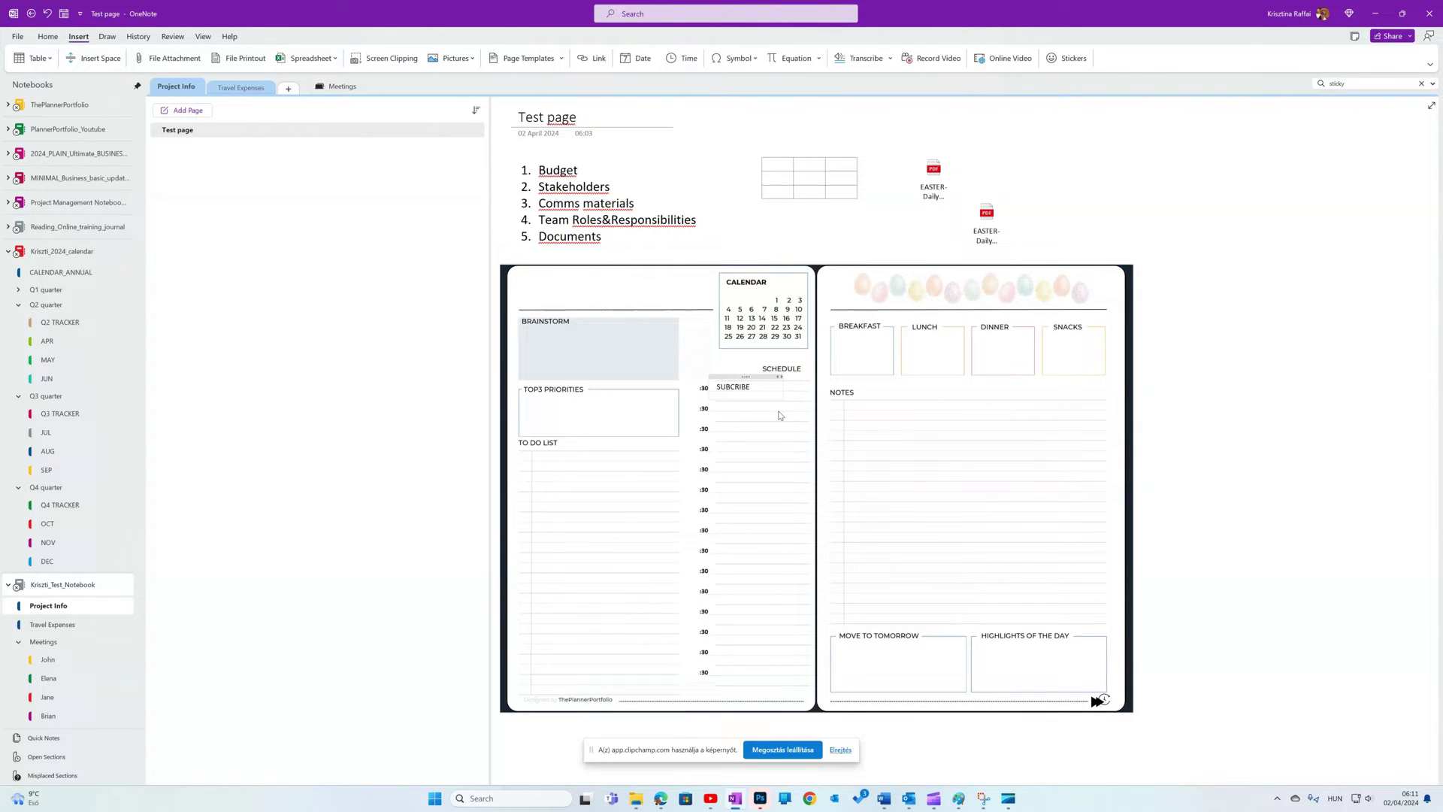
pyautogui.write(' & LIN')
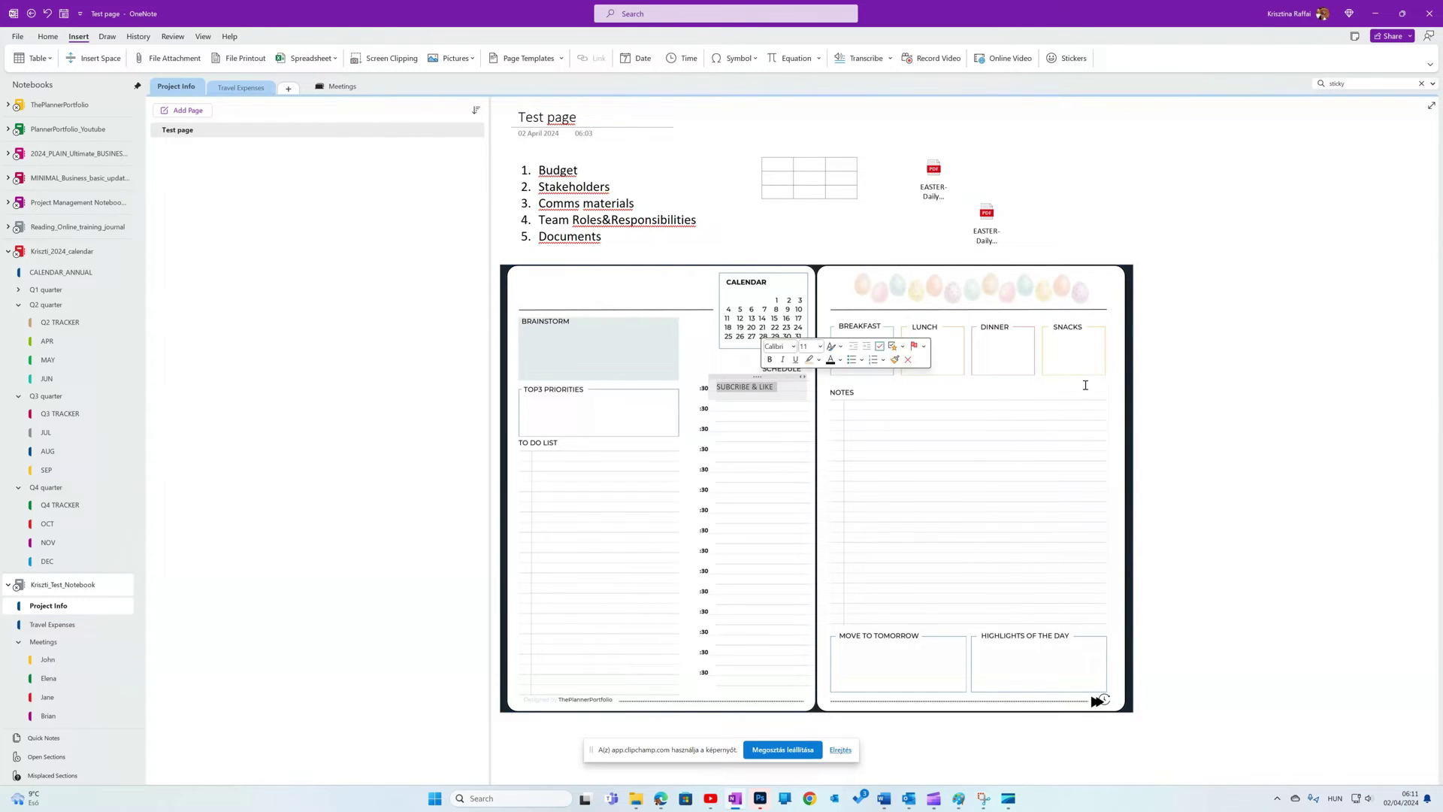
pyautogui.click(108, 36)
# - Circle the SUBCRIBE & LIKE line with a pen-drawn ellipse
pyautogui.click(224, 58)
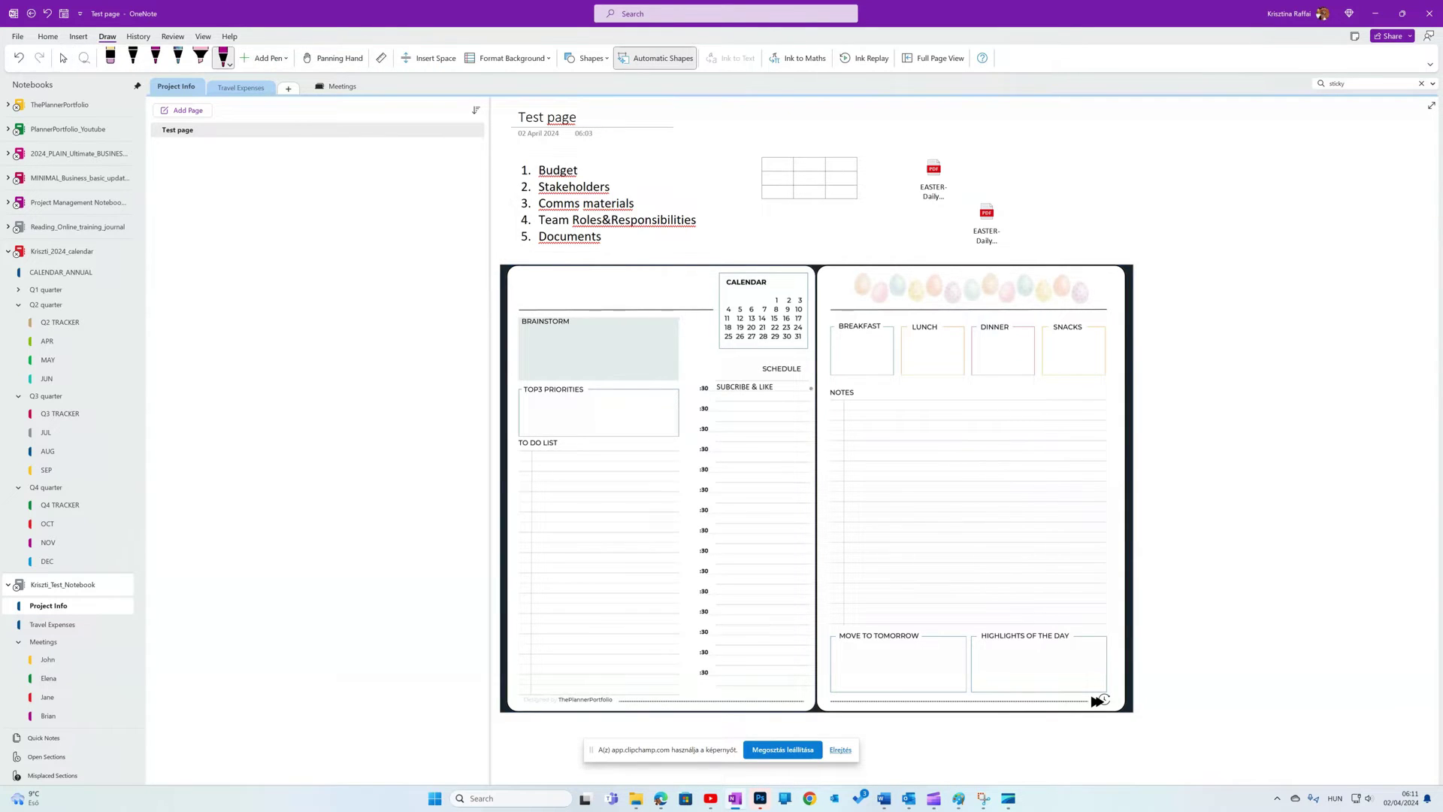
pyautogui.moveTo(808, 376)
pyautogui.mouseDown()
pyautogui.moveTo(812, 421)
pyautogui.moveTo(786, 359)
pyautogui.mouseUp()
pyautogui.click(78, 36)
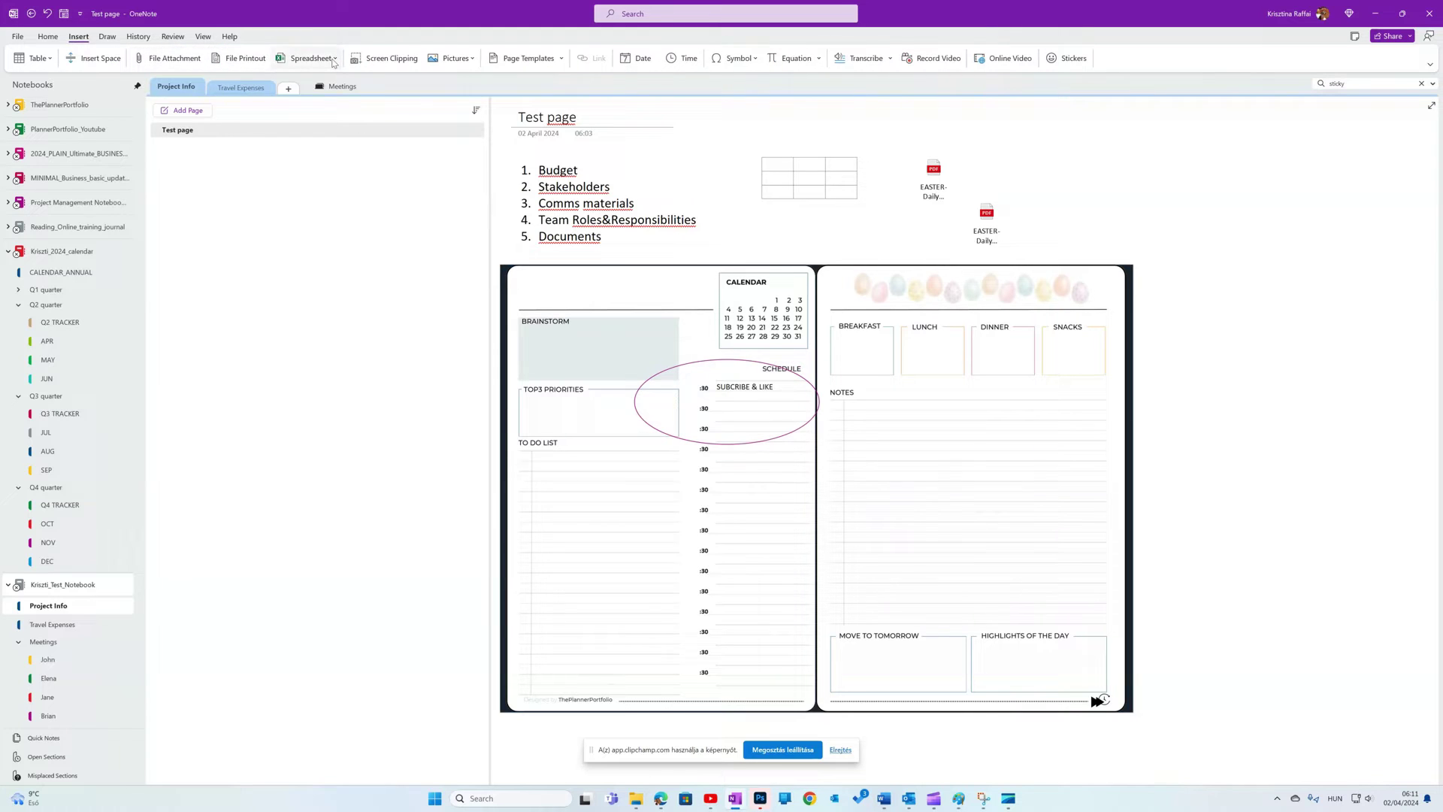
# - Browse the Insert Spreadsheet, Pictures and Page Templates options without inserting anything
pyautogui.click(311, 58)
pyautogui.press('Escape')
pyautogui.click(453, 58)
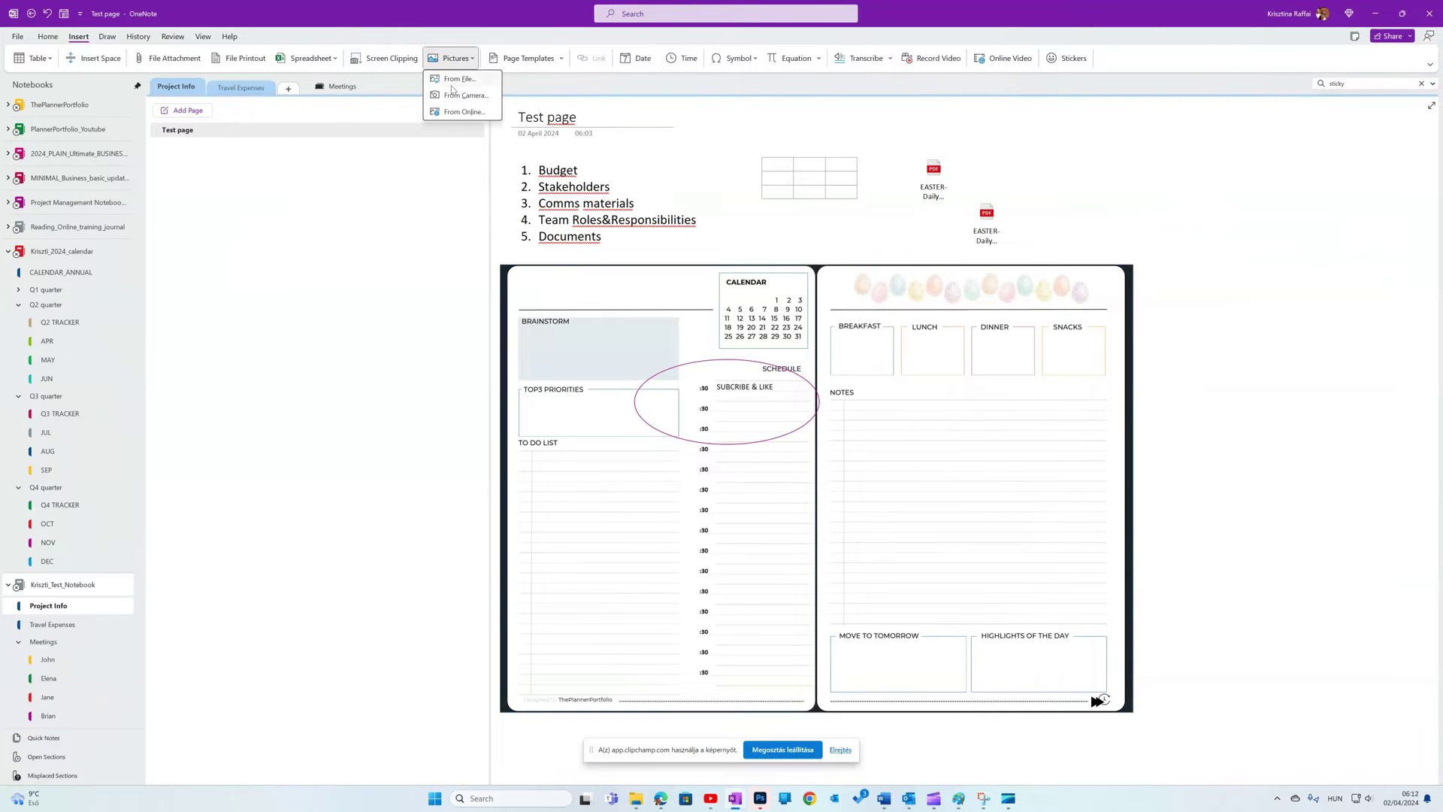
pyautogui.click(529, 58)
pyautogui.click(528, 58)
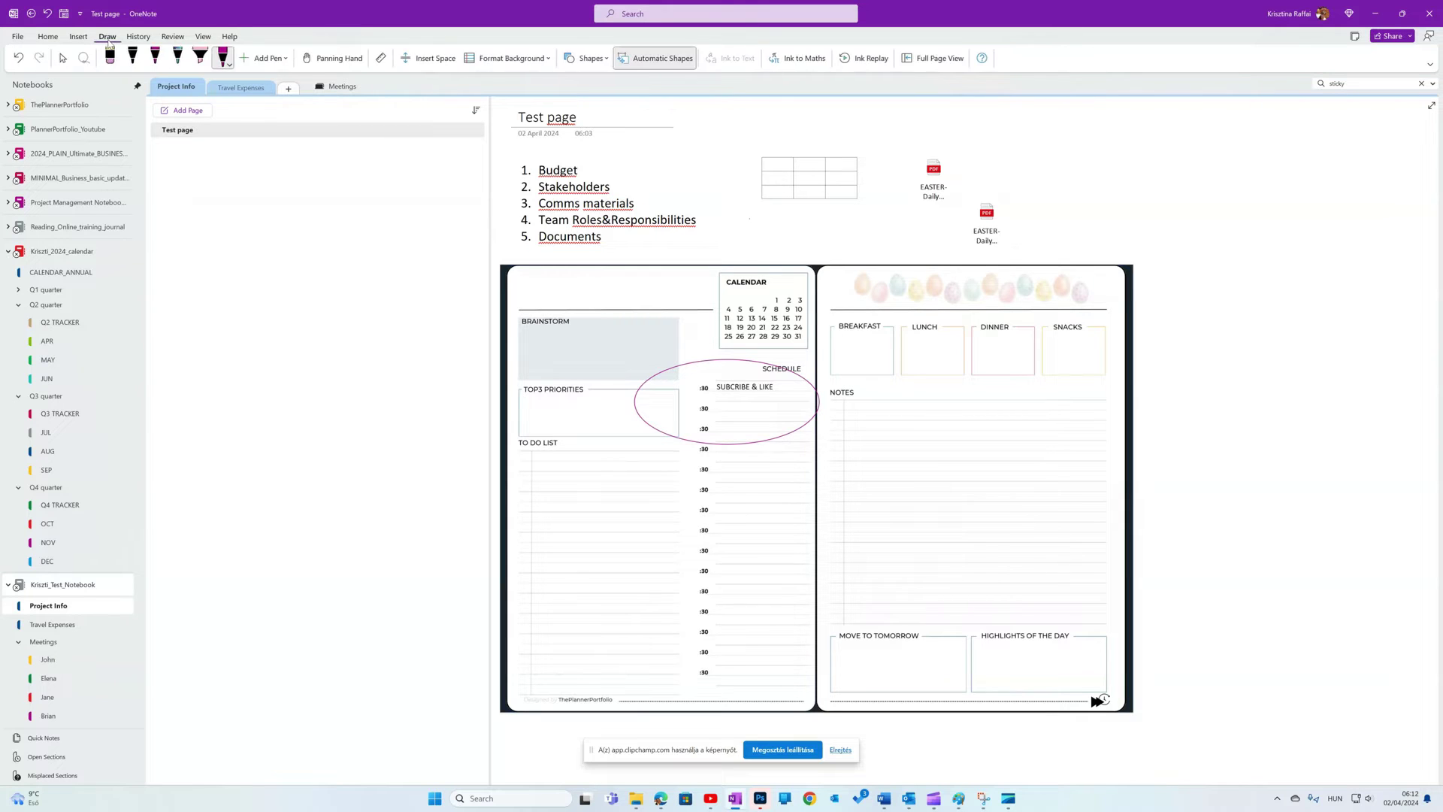
# - Give the Test page a grid-line background, replacing the ruled lines
pyautogui.click(202, 38)
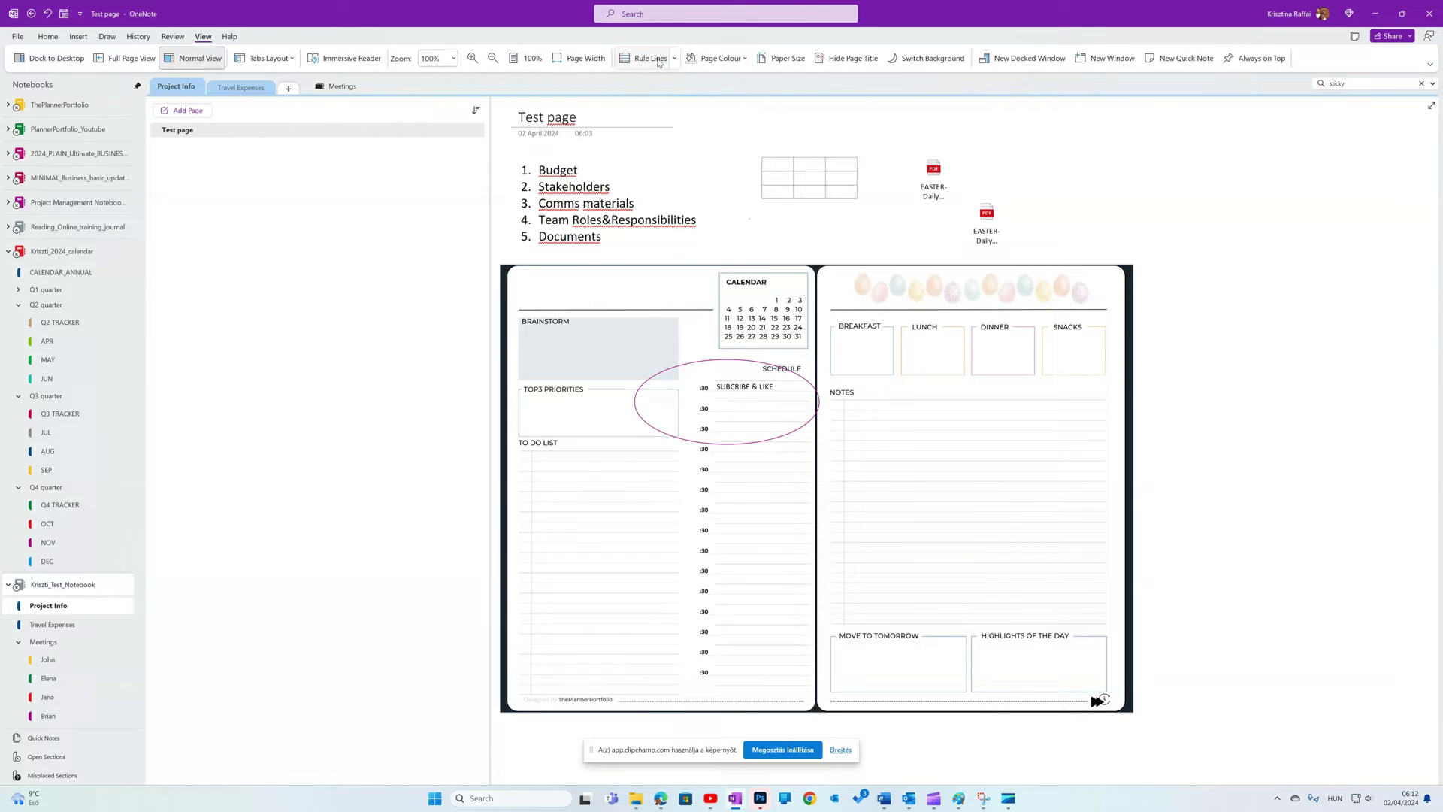
pyautogui.click(676, 59)
pyautogui.click(656, 106)
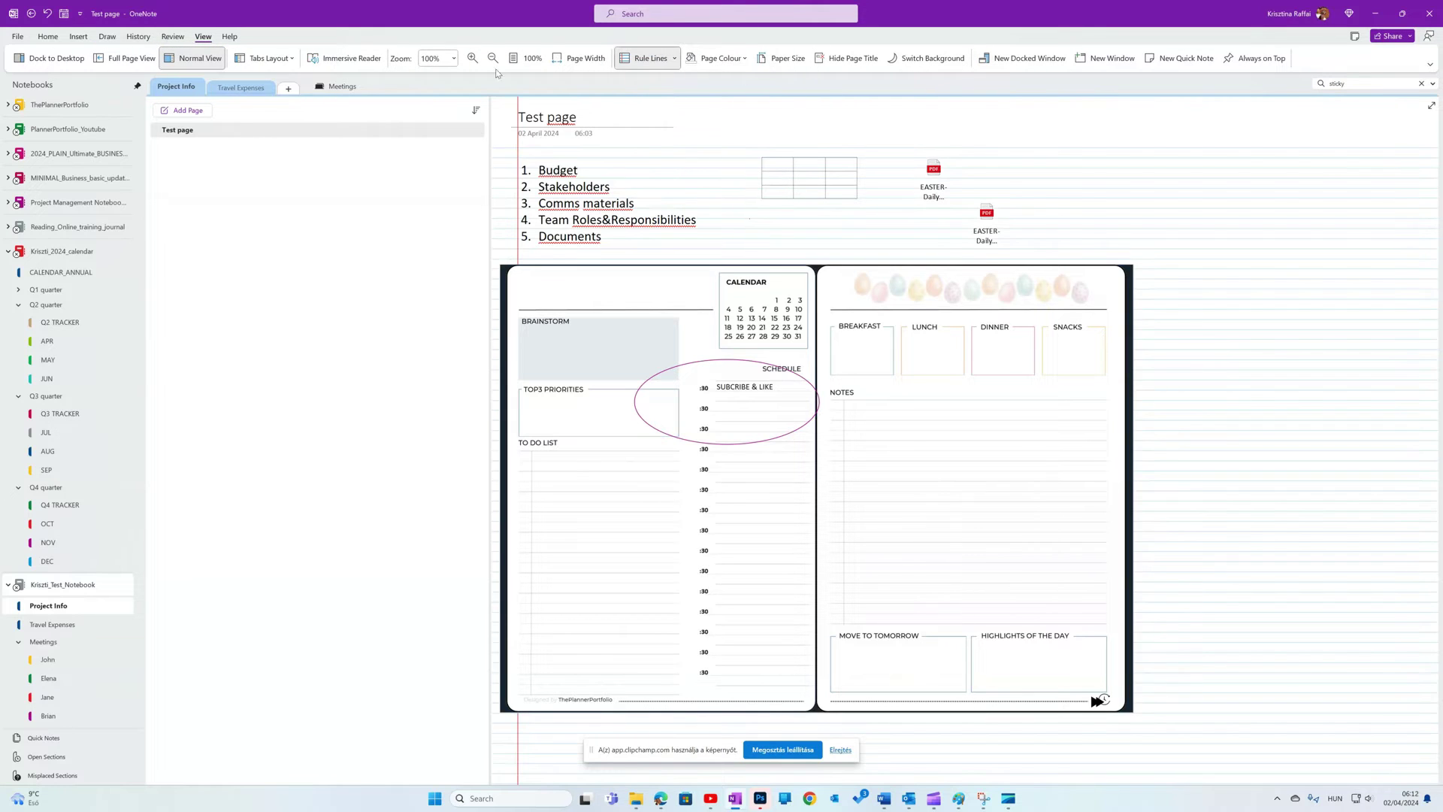
pyautogui.click(674, 58)
pyautogui.click(656, 166)
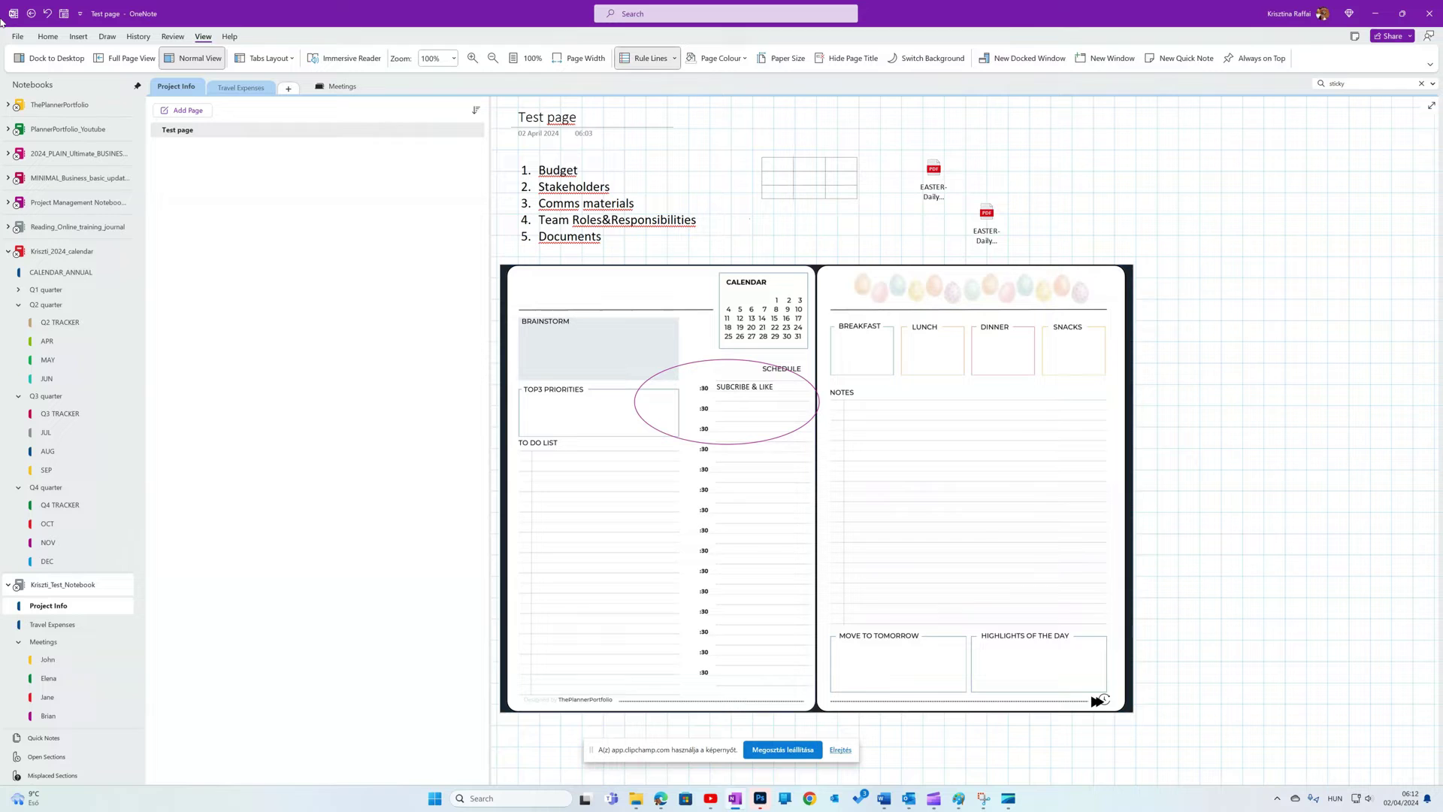
# - Move the planner printout slightly to the right
pyautogui.click(107, 36)
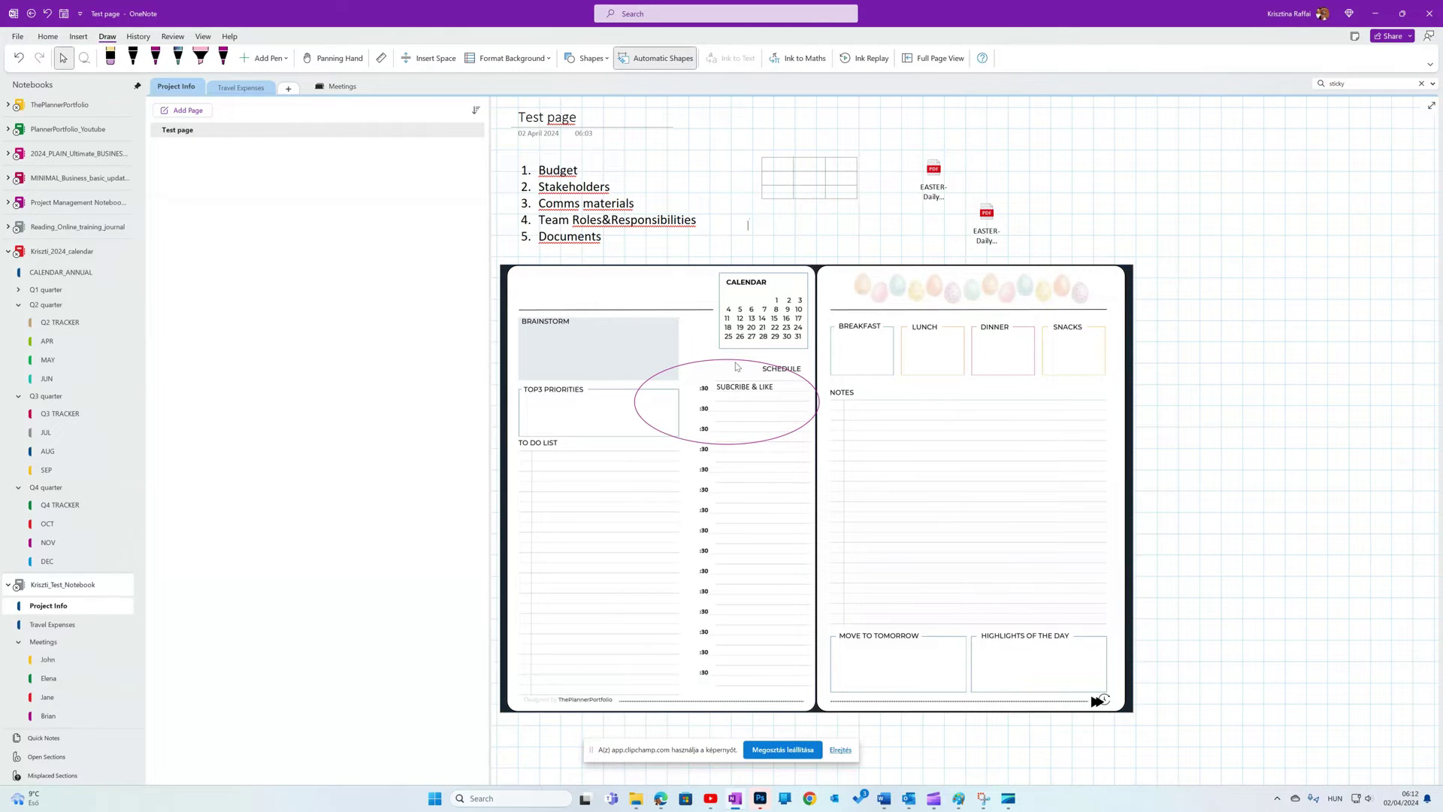
pyautogui.rightClick(969, 396)
pyautogui.click(1014, 576)
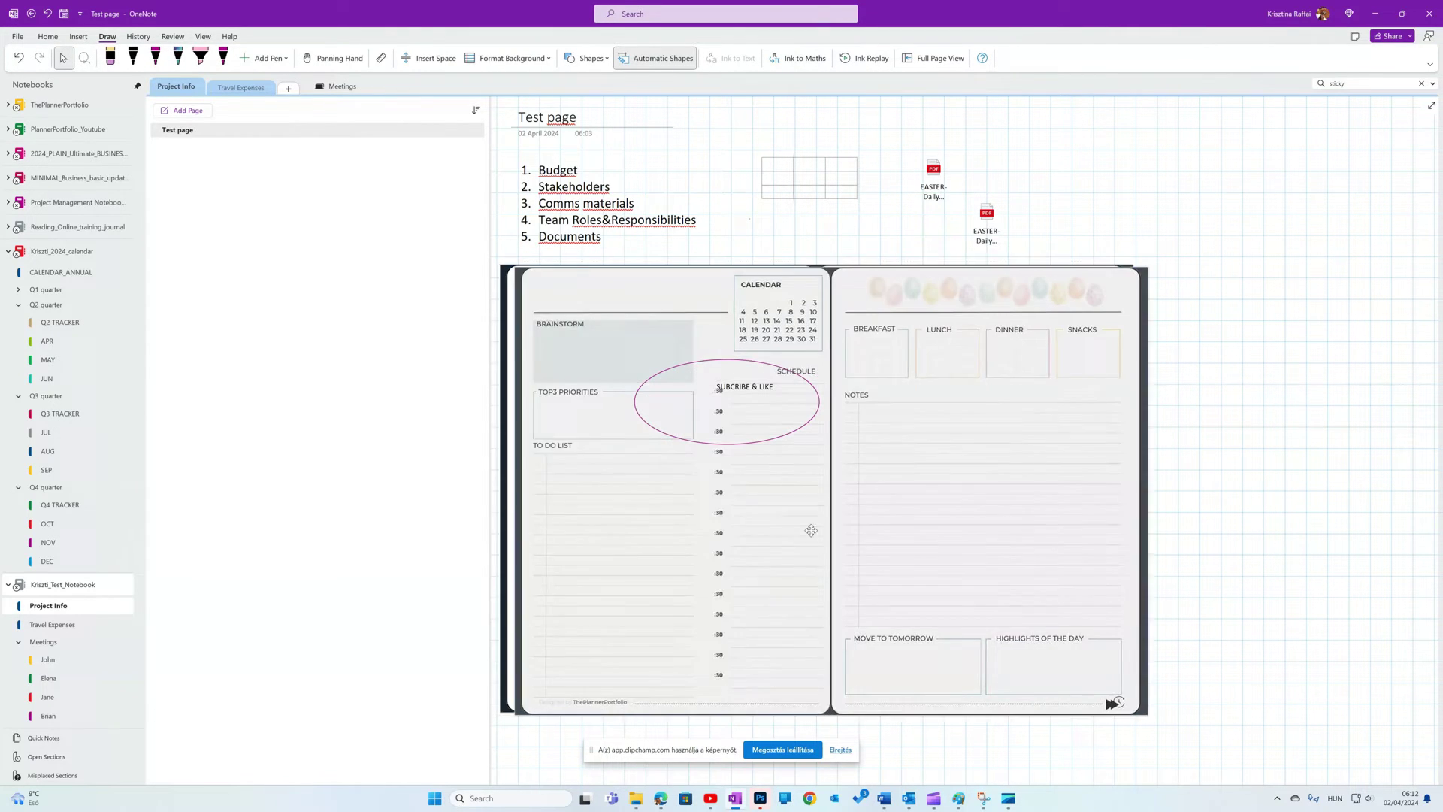
pyautogui.click(827, 519)
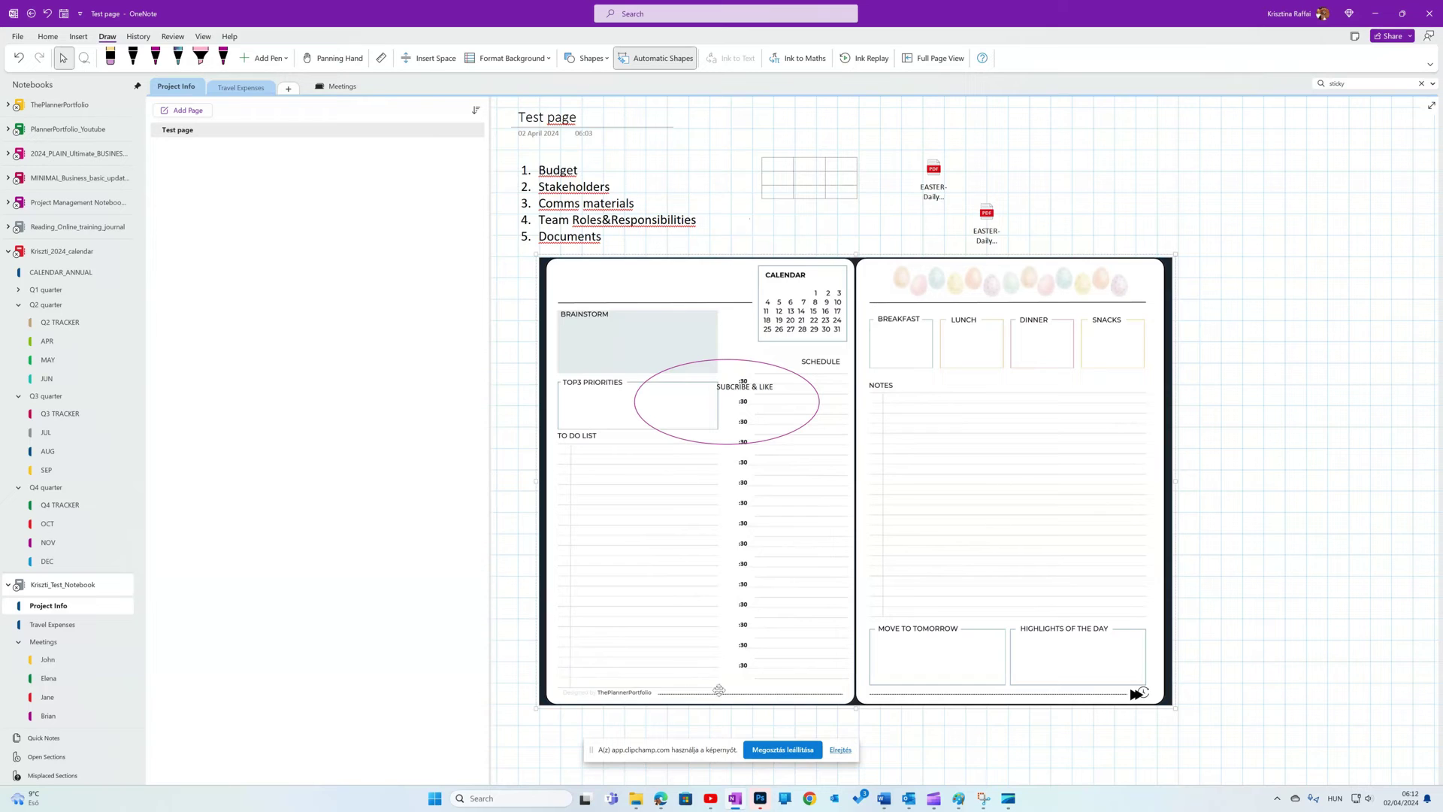
pyautogui.rightClick(1101, 425)
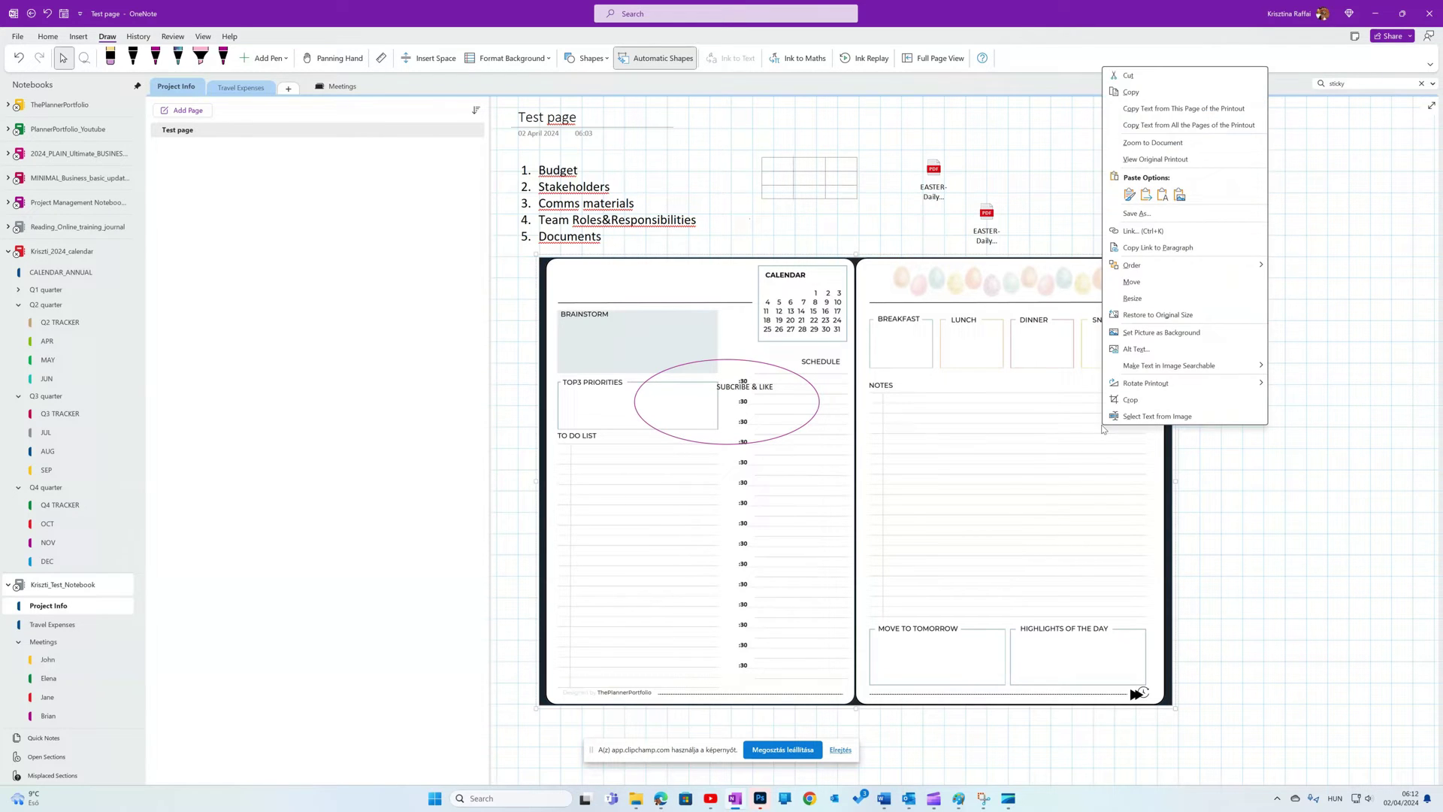
pyautogui.press('Escape')
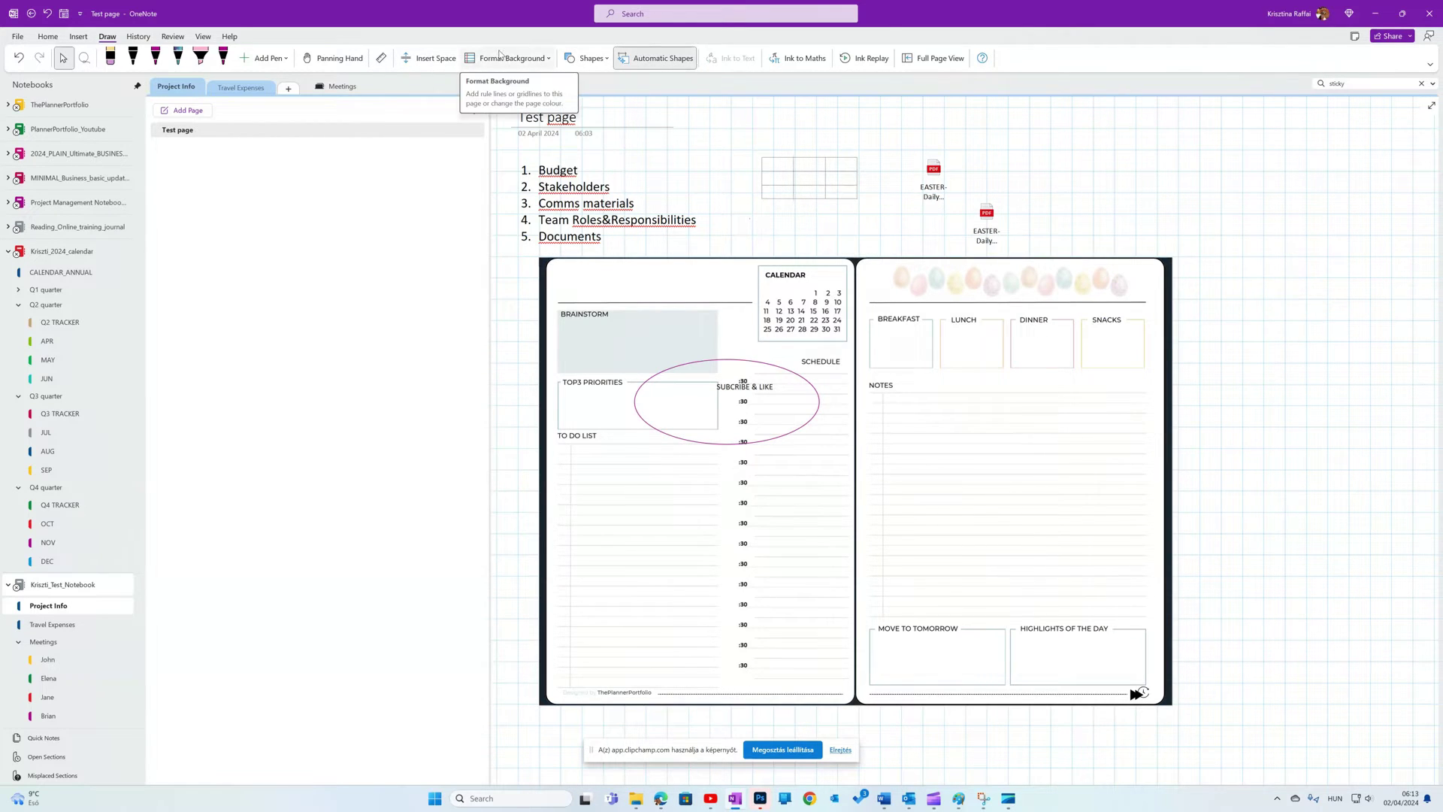
pyautogui.click(203, 36)
# - Tint the Test page light blue and set its rule lines to None
pyautogui.click(718, 58)
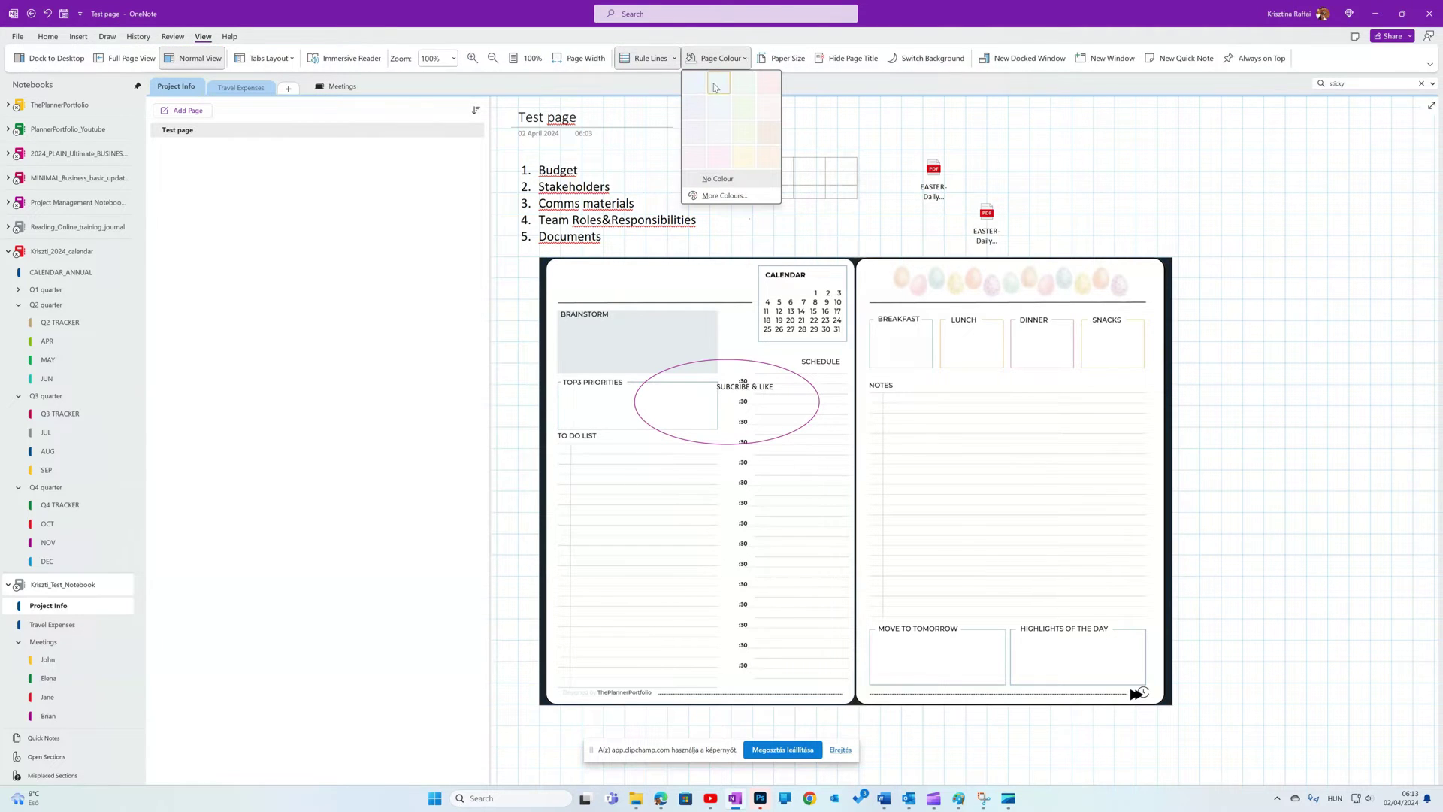
pyautogui.click(719, 105)
pyautogui.click(675, 60)
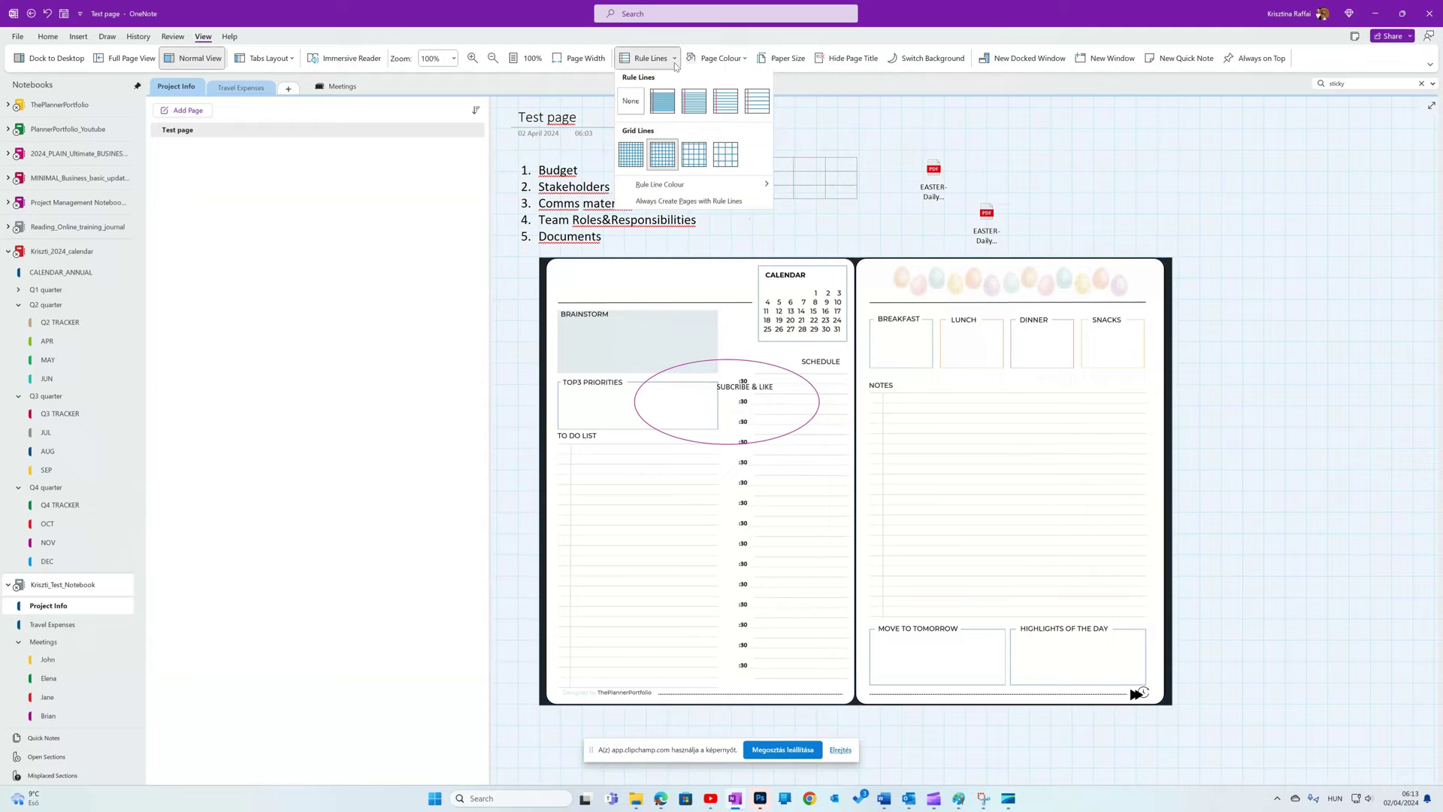
pyautogui.click(660, 146)
# - Look at the custom page colour picker, close it unchanged, and return to the drawing tools
pyautogui.click(712, 66)
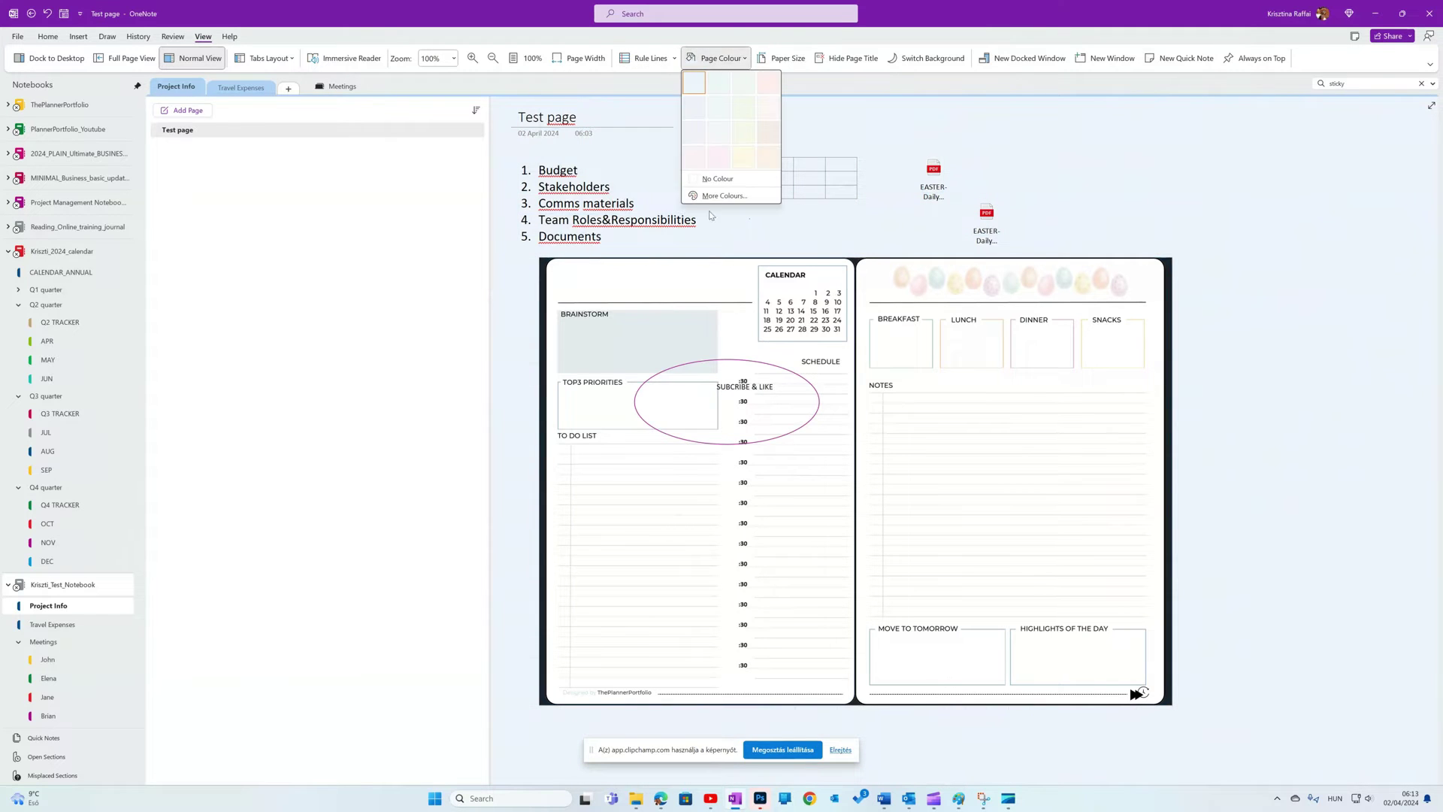
pyautogui.click(713, 200)
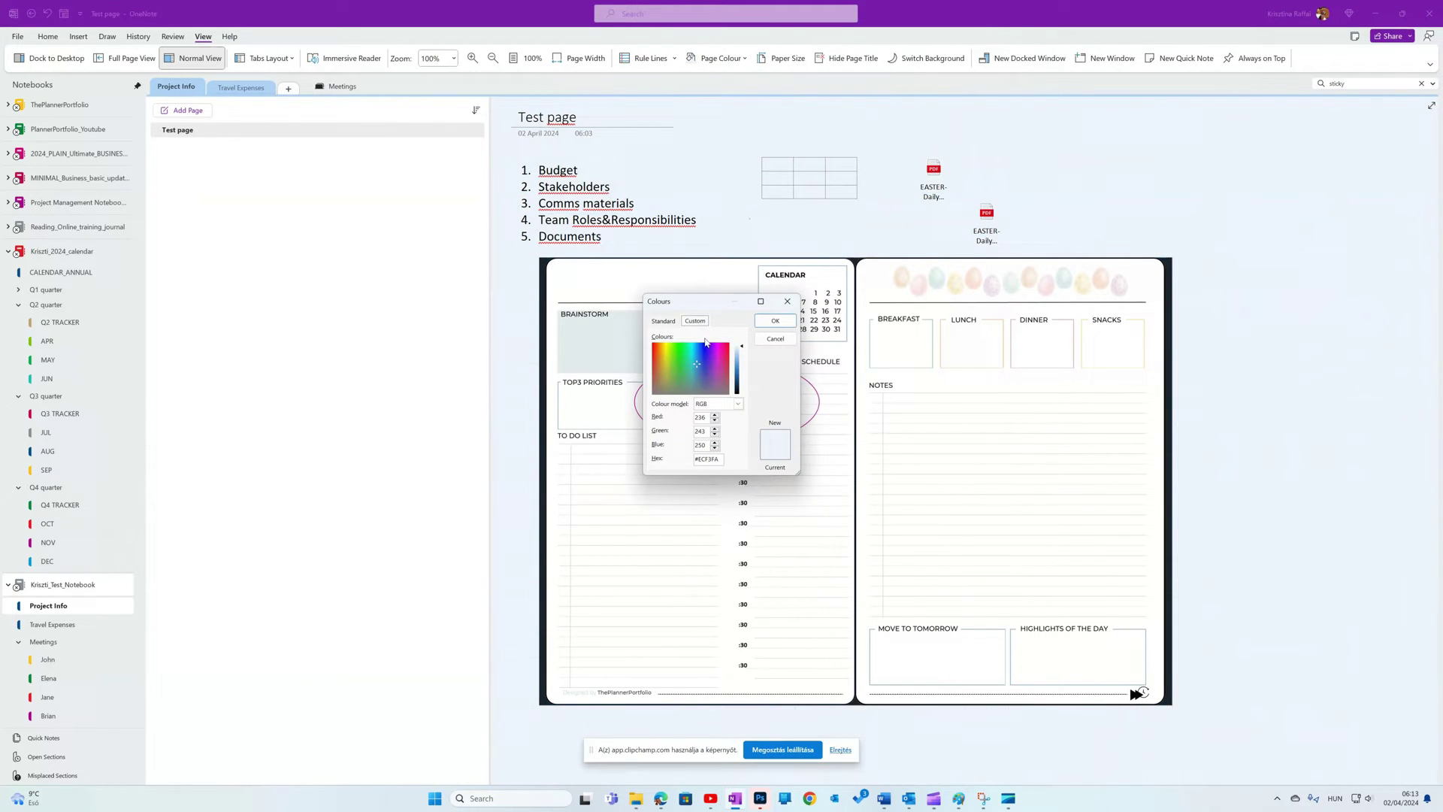
pyautogui.press('Escape')
pyautogui.hotkey('alt', 'd')
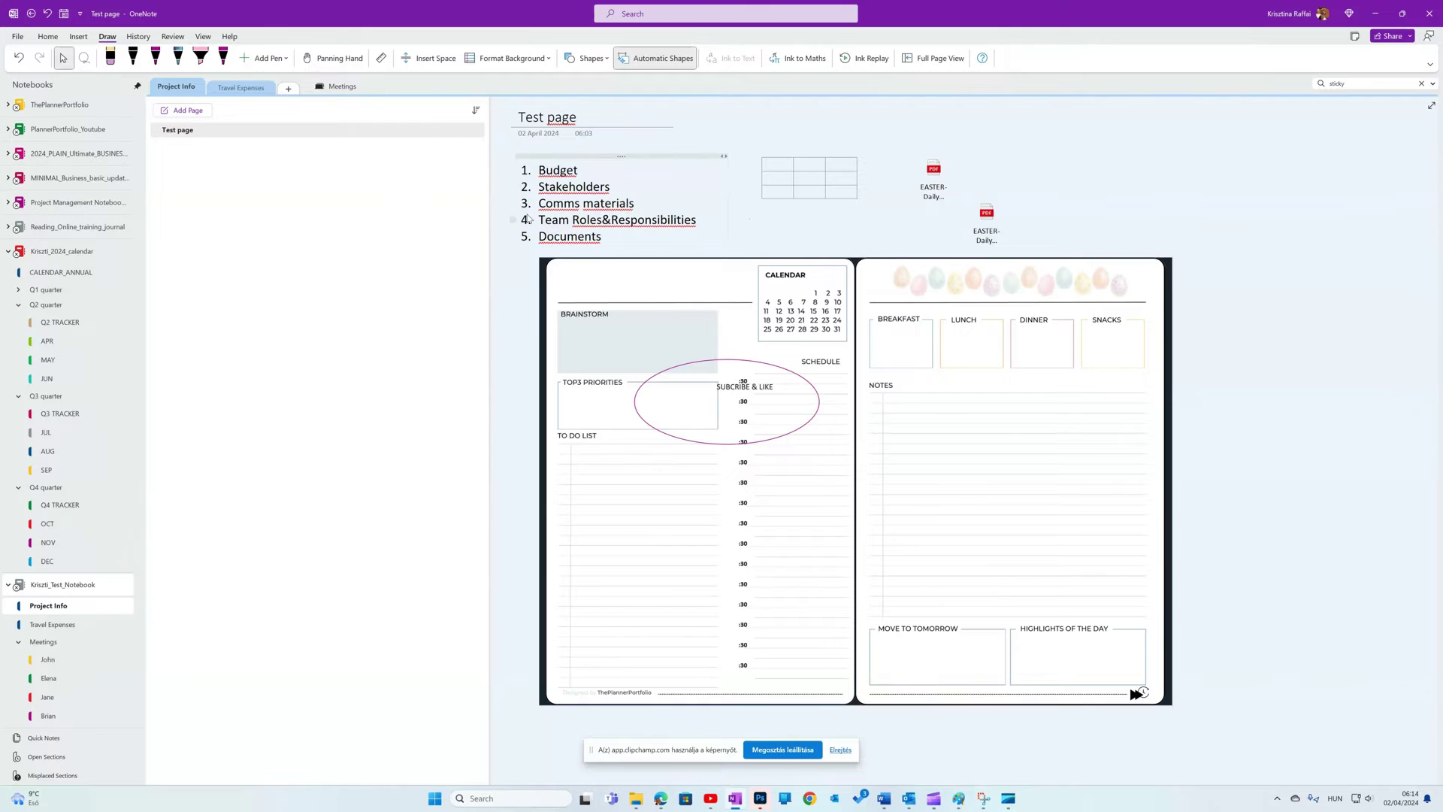
# - Highlight the 11–17 calendar week in pink and handwrite LIKE with a smiley in Brainstorm
pyautogui.click(207, 59)
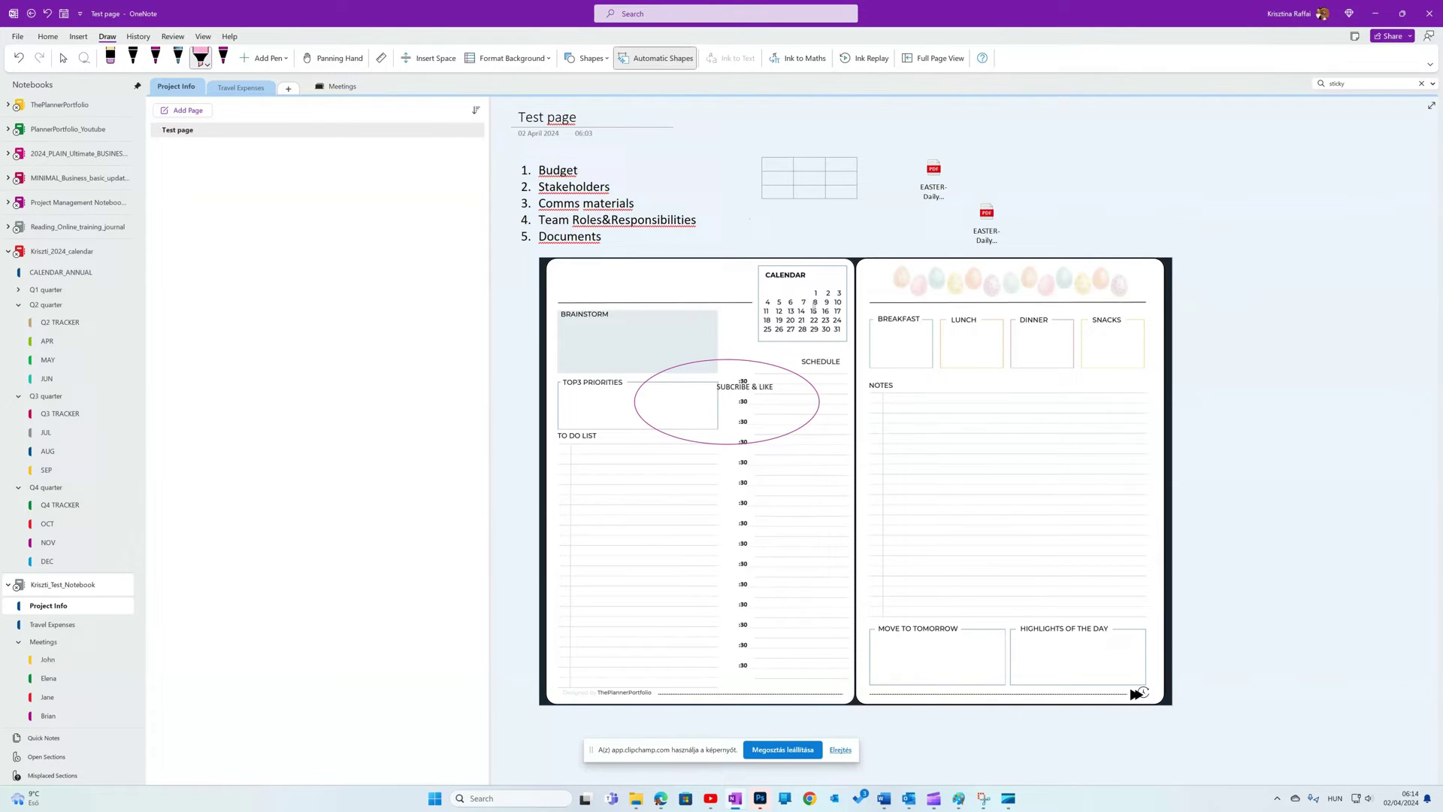
pyautogui.moveTo(843, 310); pyautogui.dragTo(761, 312)
pyautogui.click(134, 57)
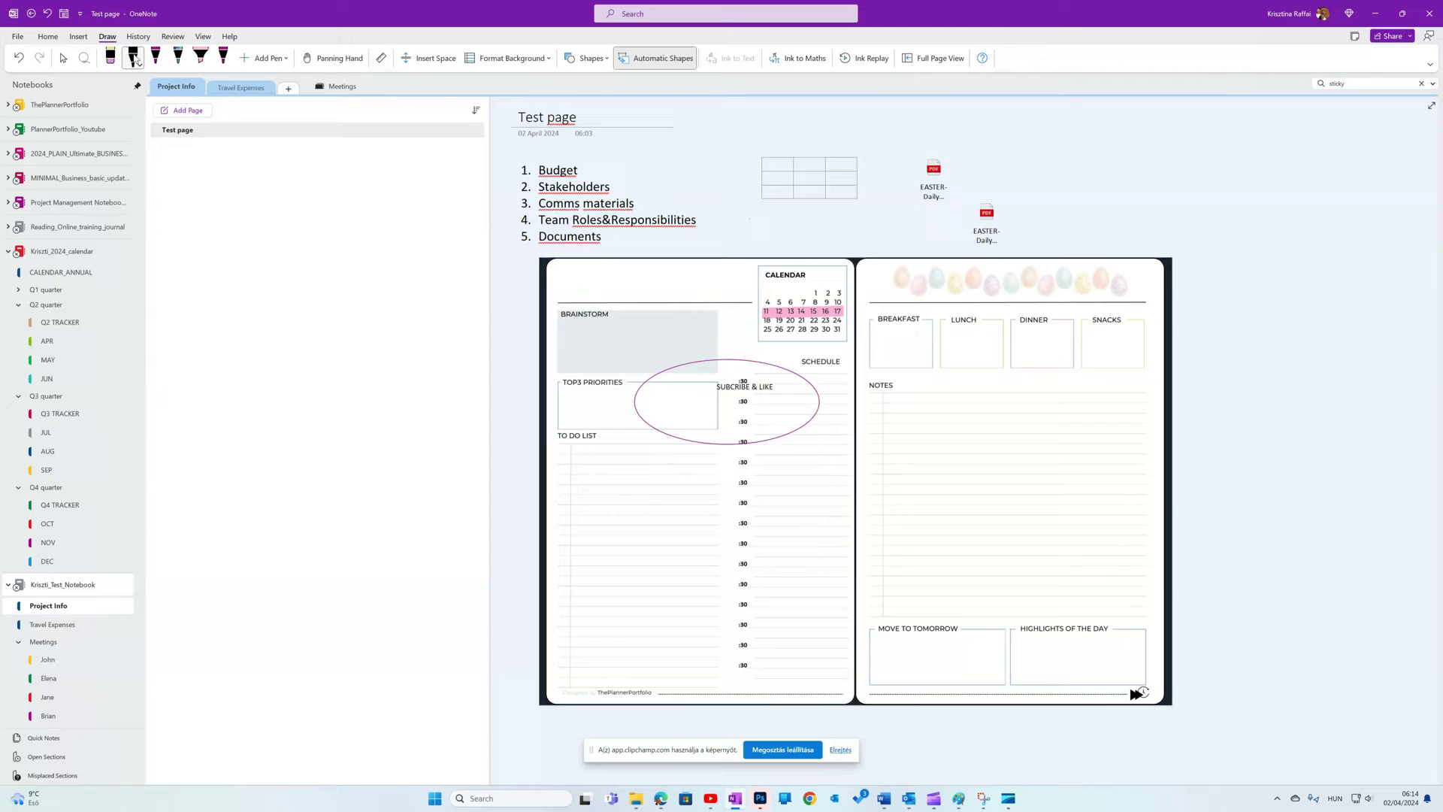
pyautogui.moveTo(581, 330); pyautogui.dragTo(570, 347)
# - Turn off shape snapping and draw two pink freehand circles in the NOTES area
pyautogui.click(223, 57)
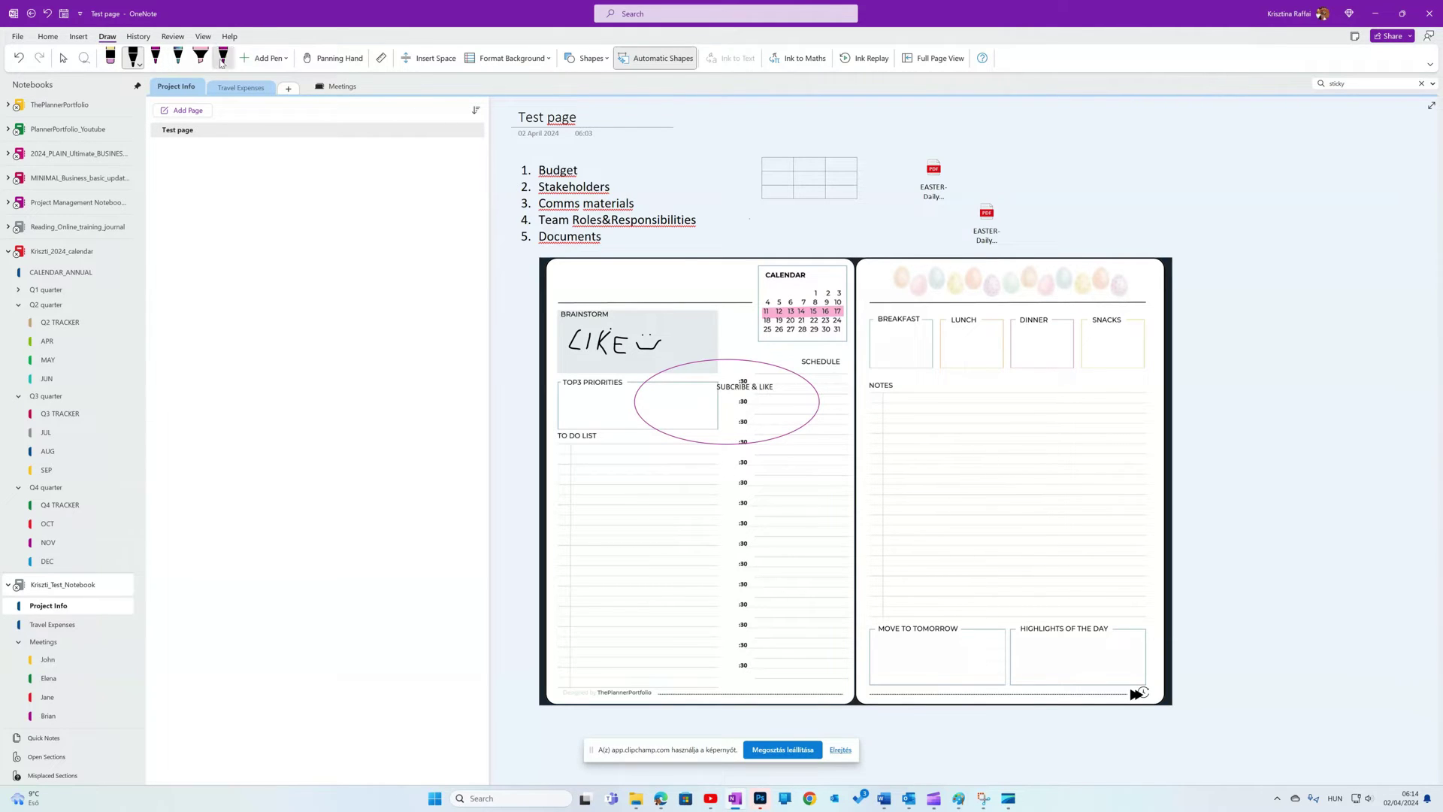
pyautogui.click(656, 58)
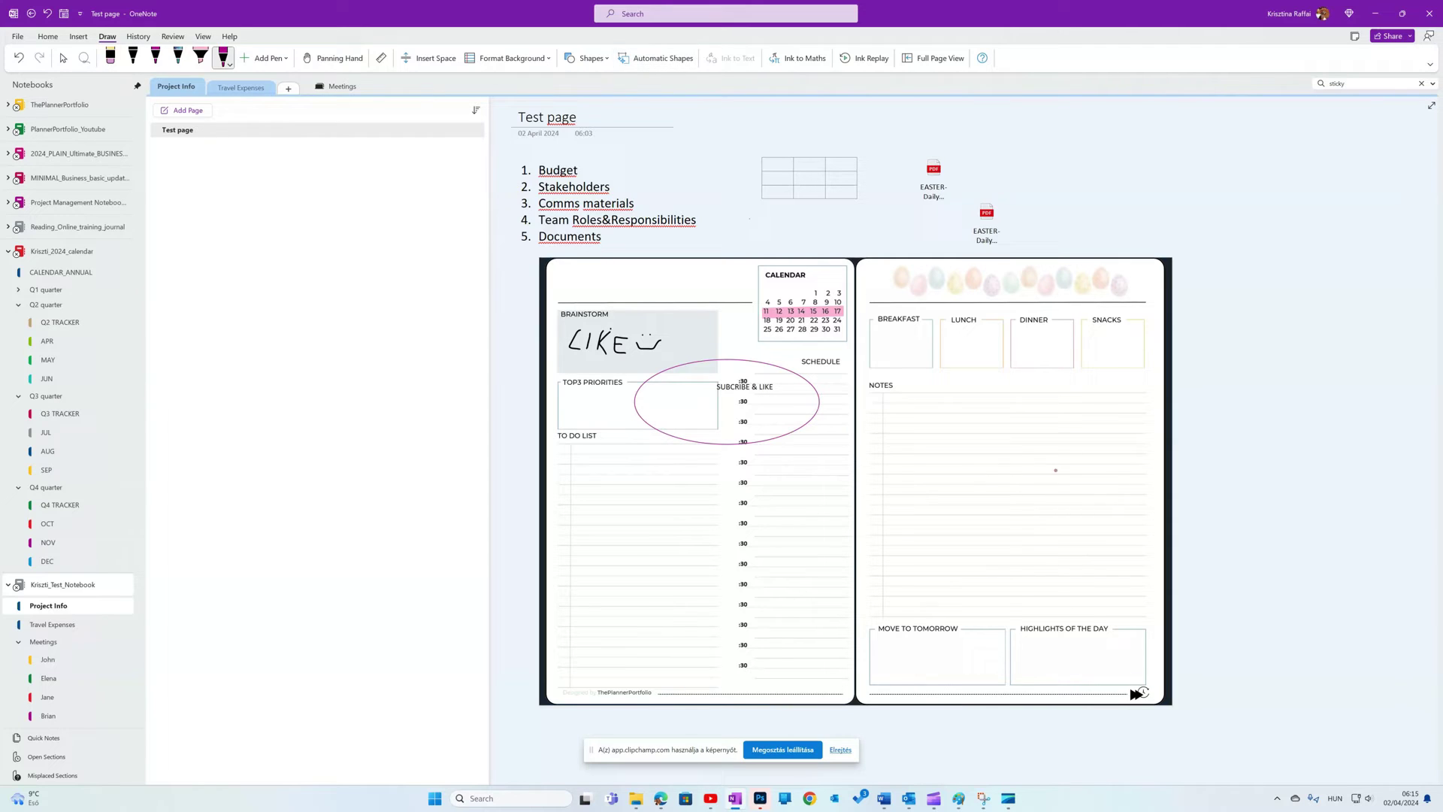
pyautogui.moveTo(1056, 469)
pyautogui.mouseDown()
pyautogui.moveTo(998, 465)
pyautogui.moveTo(1022, 538)
pyautogui.moveTo(1063, 487)
pyautogui.mouseUp()
pyautogui.moveTo(986, 407)
pyautogui.mouseDown()
pyautogui.moveTo(934, 418)
pyautogui.moveTo(984, 422)
pyautogui.mouseUp()
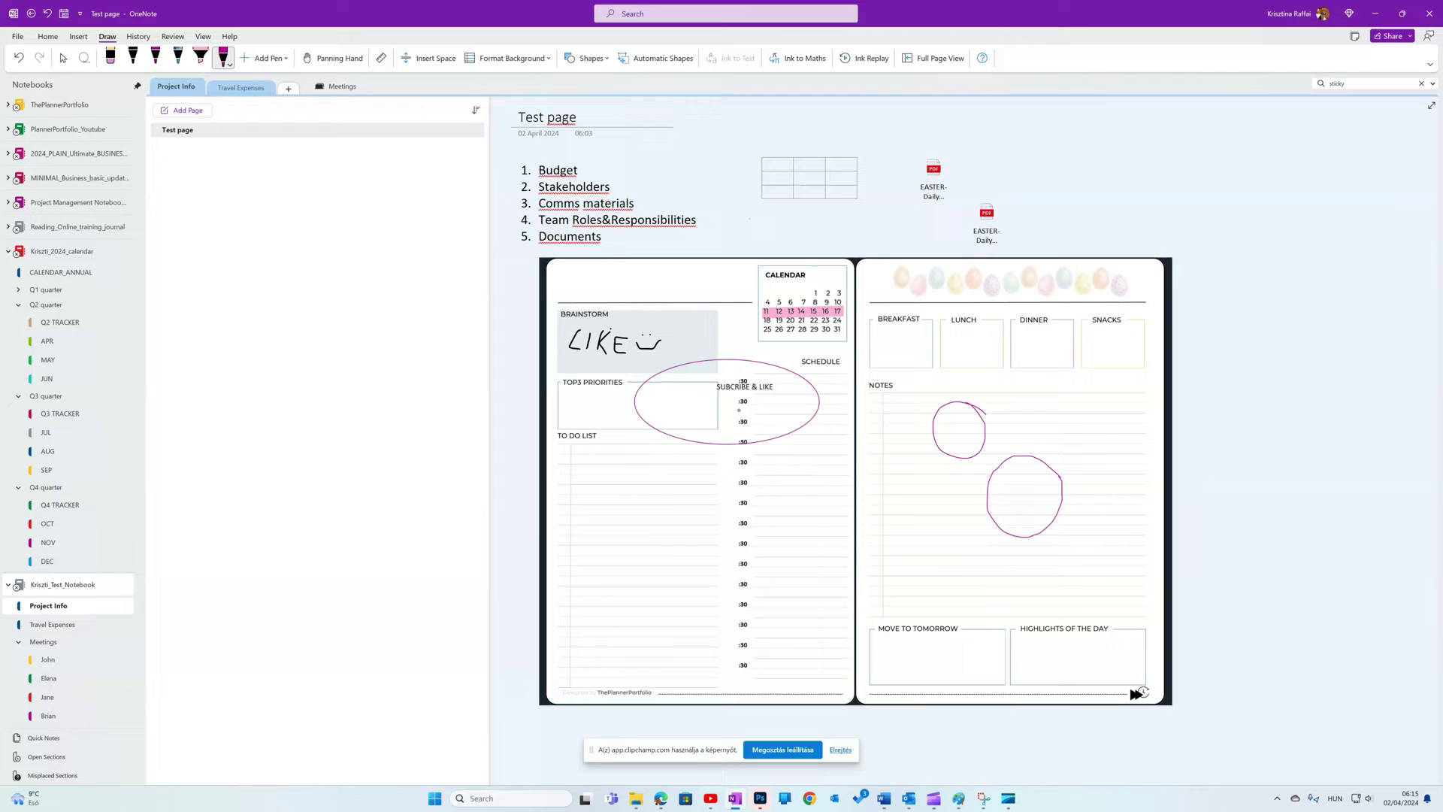
# - Undo both freehand circles and draw one neat auto-shaped circle in the NOTES area
pyautogui.click(18, 58)
pyautogui.click(18, 58)
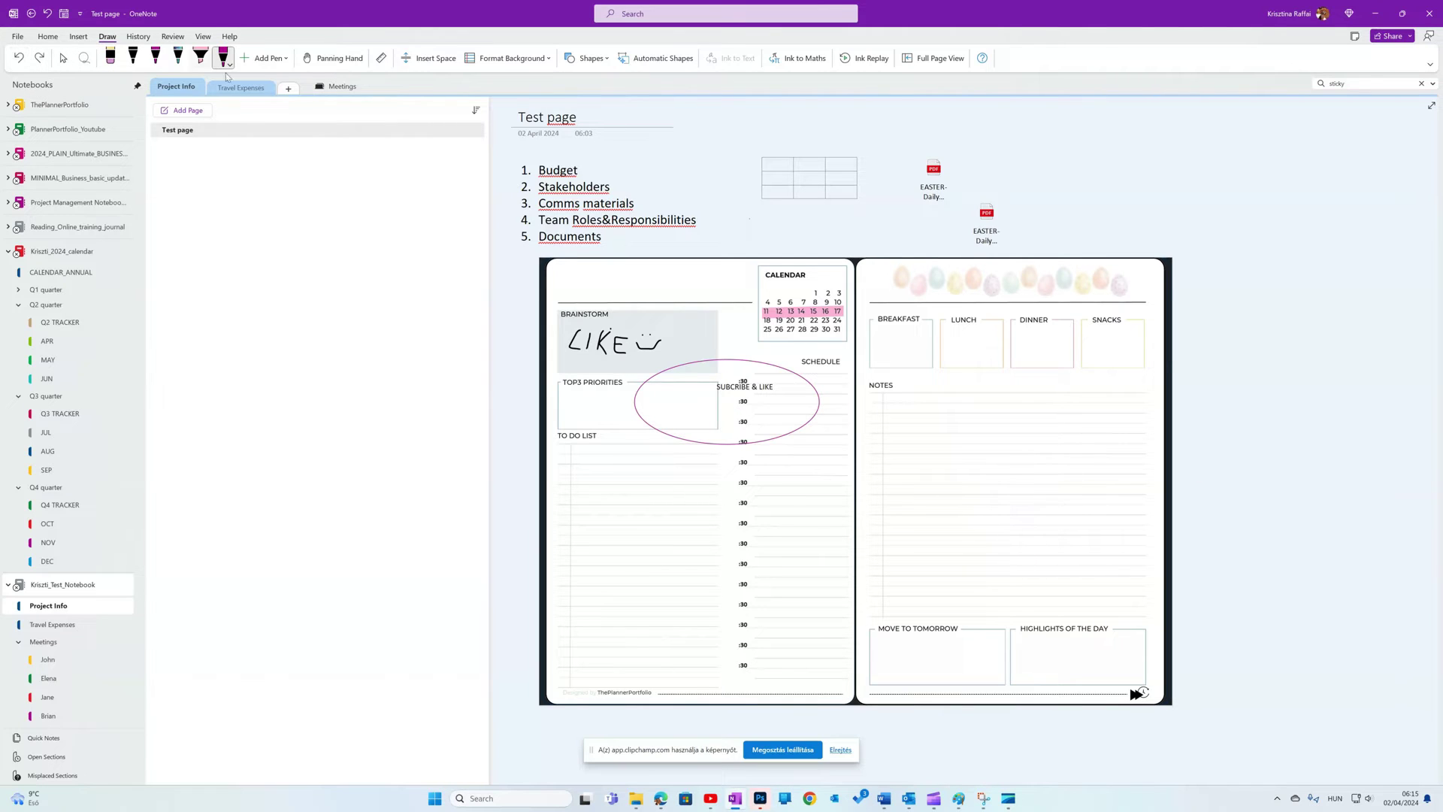
pyautogui.click(658, 58)
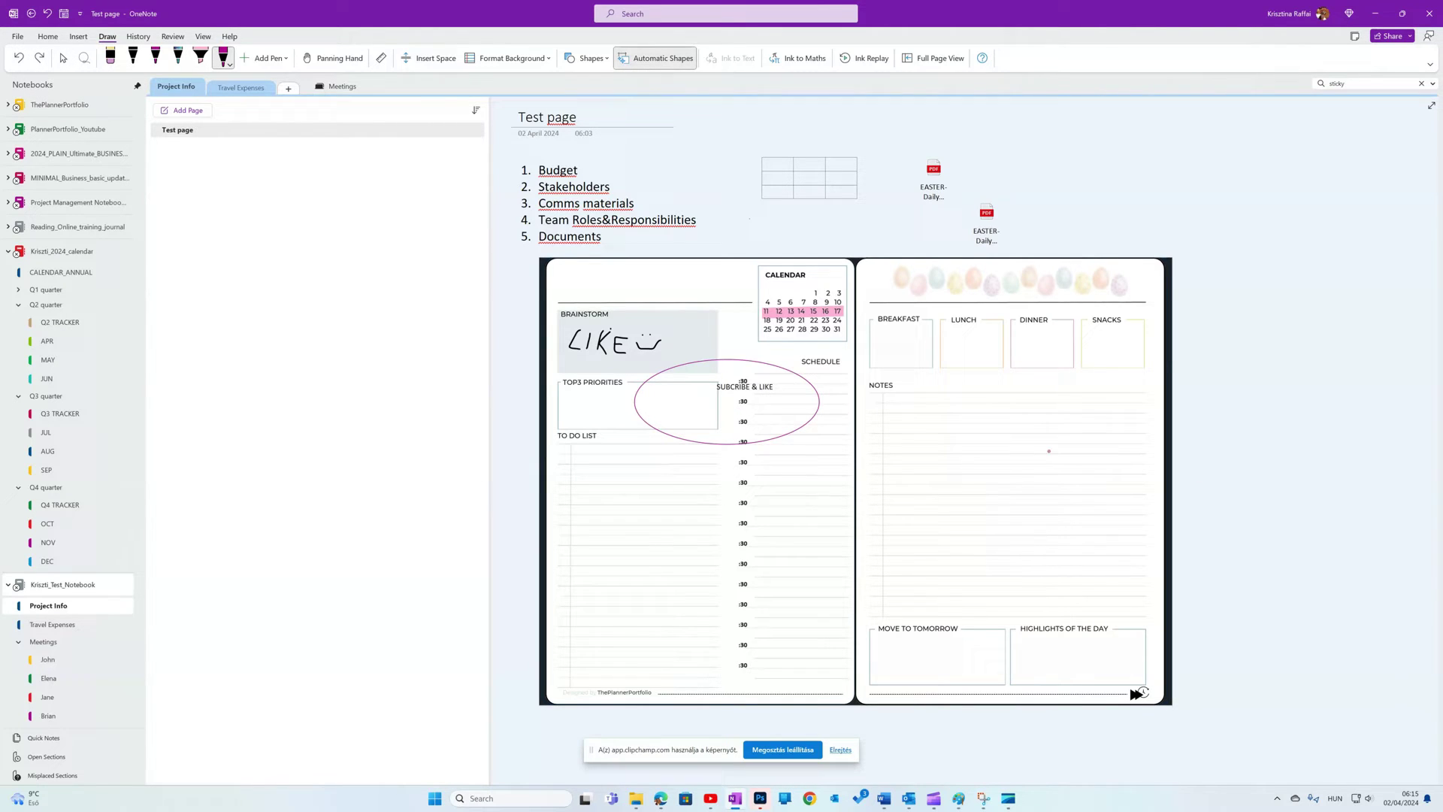
pyautogui.moveTo(1032, 426)
pyautogui.mouseDown()
pyautogui.moveTo(979, 495)
pyautogui.moveTo(1063, 482)
pyautogui.moveTo(1061, 436)
pyautogui.mouseUp()
# - Recolour the NOTES circle and the SUBCRIBE & LIKE ellipse Ocean blue via Pen Properties
pyautogui.click(63, 58)
pyautogui.click(1030, 456)
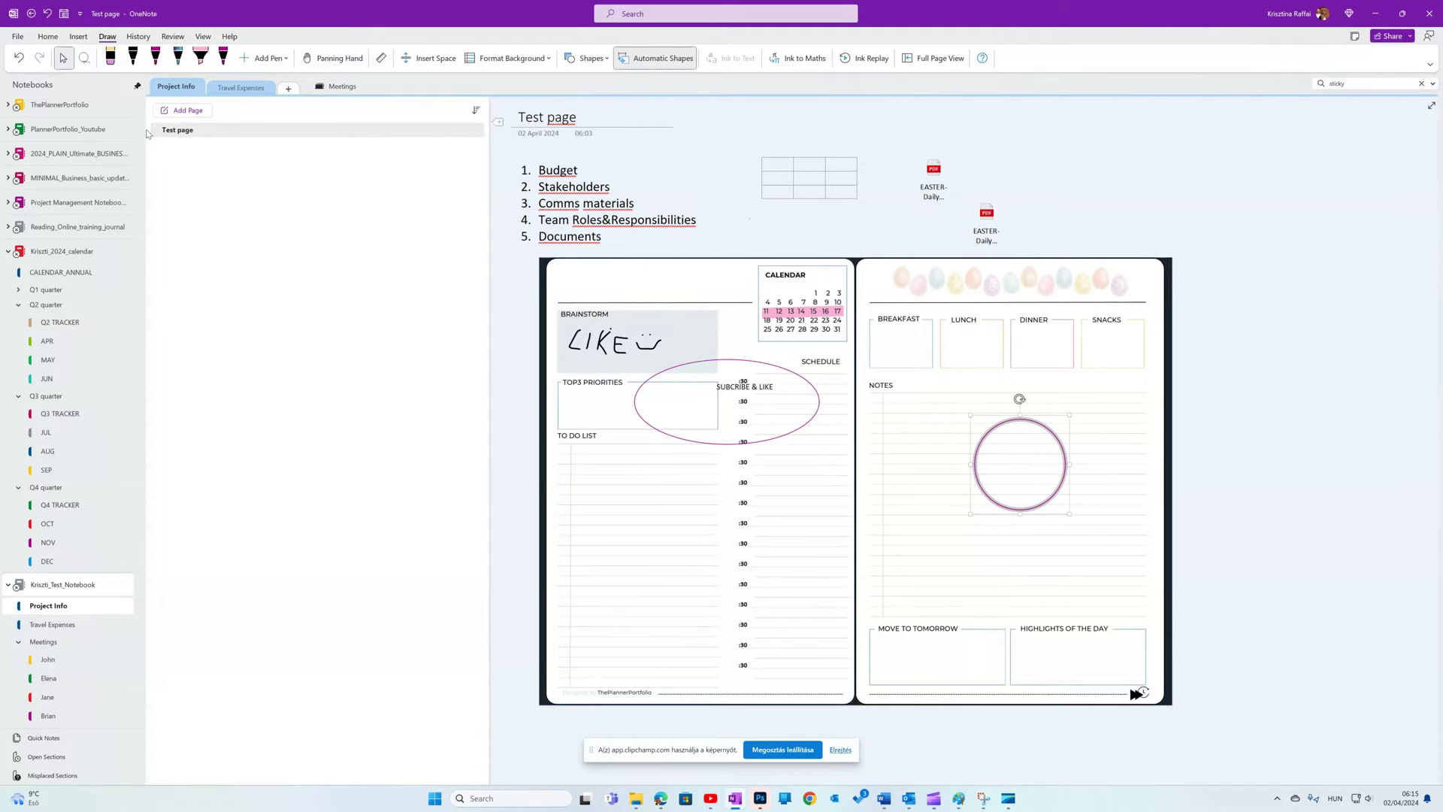
pyautogui.click(84, 58)
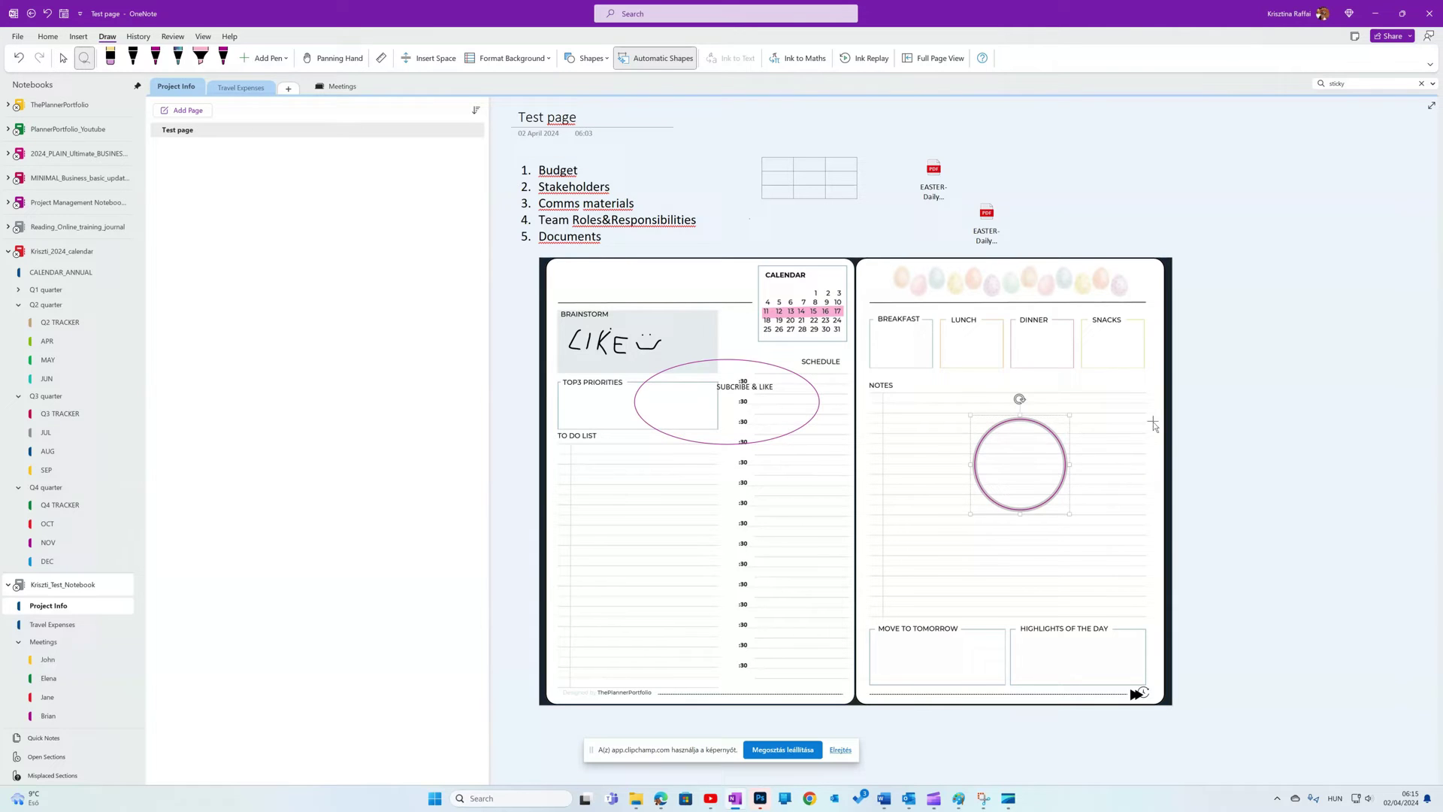
pyautogui.moveTo(1152, 415)
pyautogui.mouseDown()
pyautogui.moveTo(675, 346)
pyautogui.moveTo(802, 554)
pyautogui.moveTo(1120, 379)
pyautogui.mouseUp()
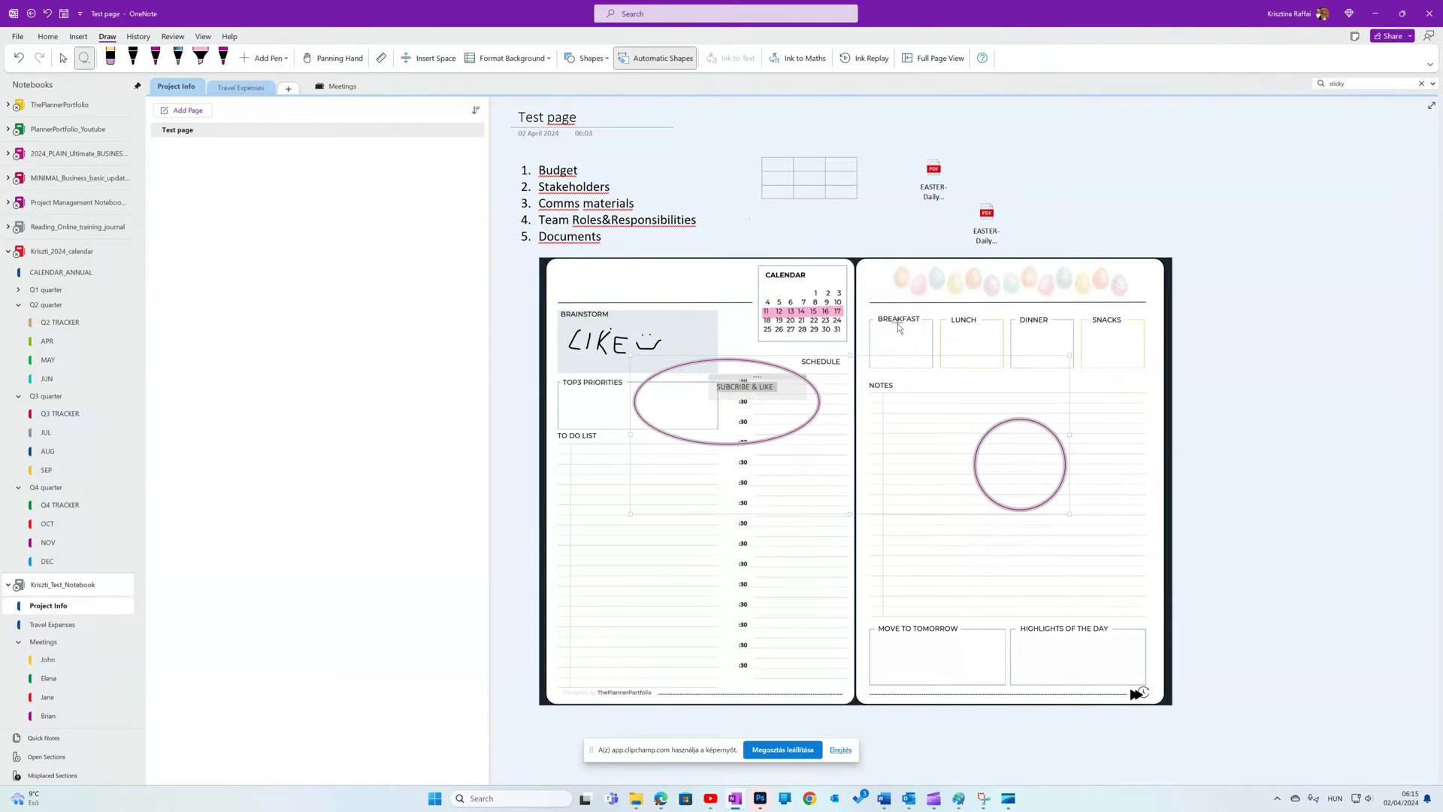
pyautogui.rightClick(679, 439)
pyautogui.click(775, 401)
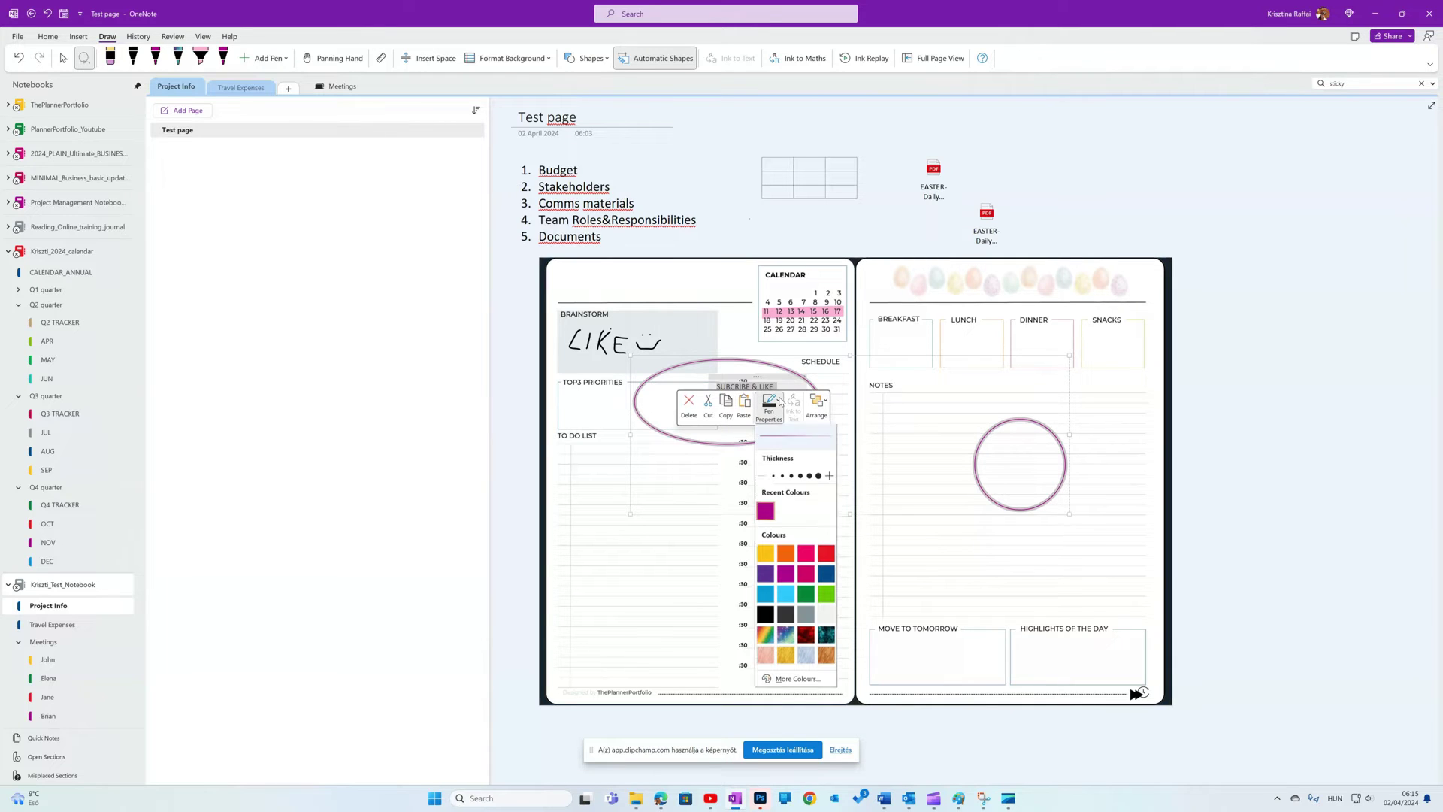
pyautogui.click(827, 641)
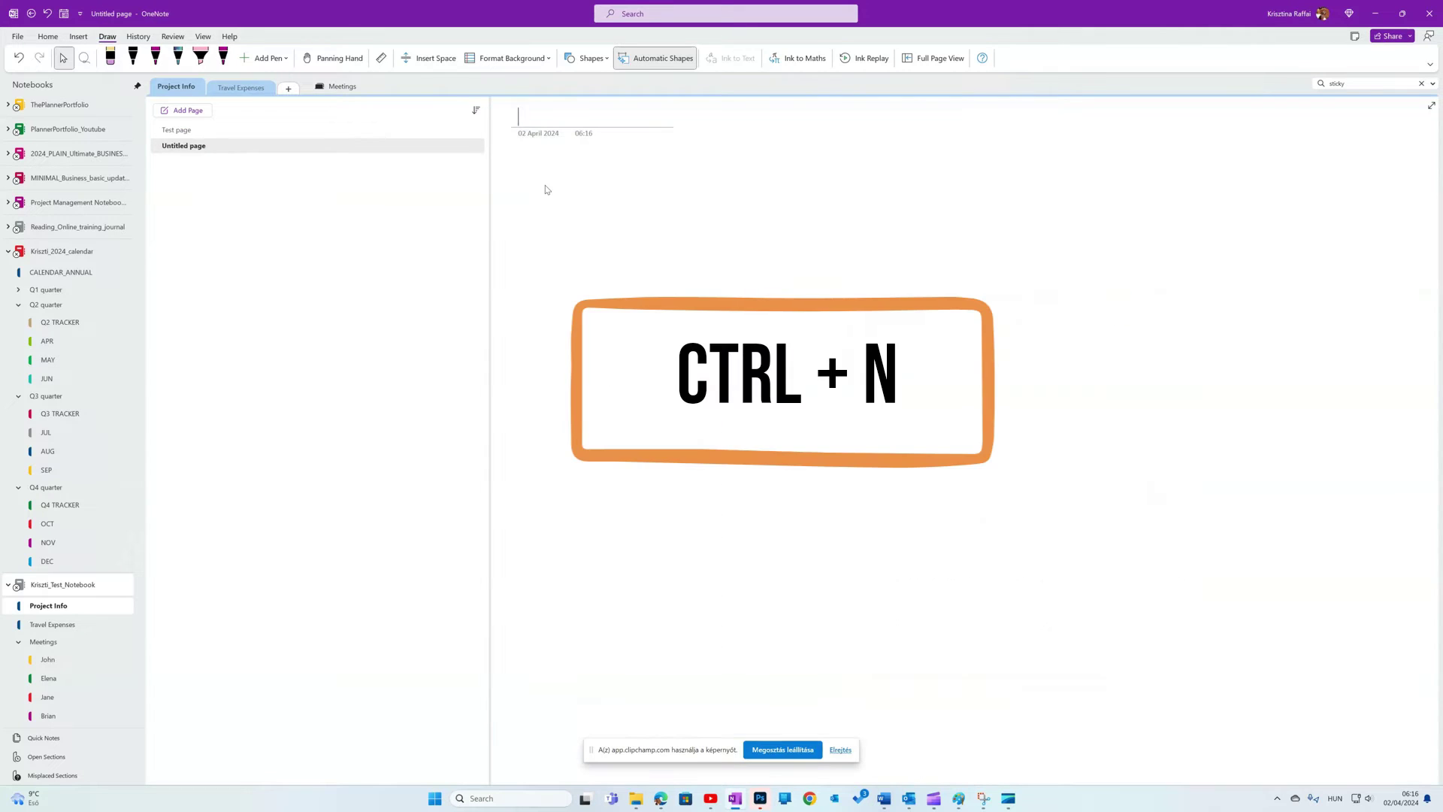
# - Title the new page 'List' and paste the five-item topic list into it
pyautogui.write('List')
pyautogui.click(525, 166)
pyautogui.write('Budget Stakeholders Comms materials Team Roles&Responsibilities Documents')
# - Remove numbering so Budget through Documents appear as five plain lines
pyautogui.hotkey('ctrl', 'a')
pyautogui.click(595, 290)
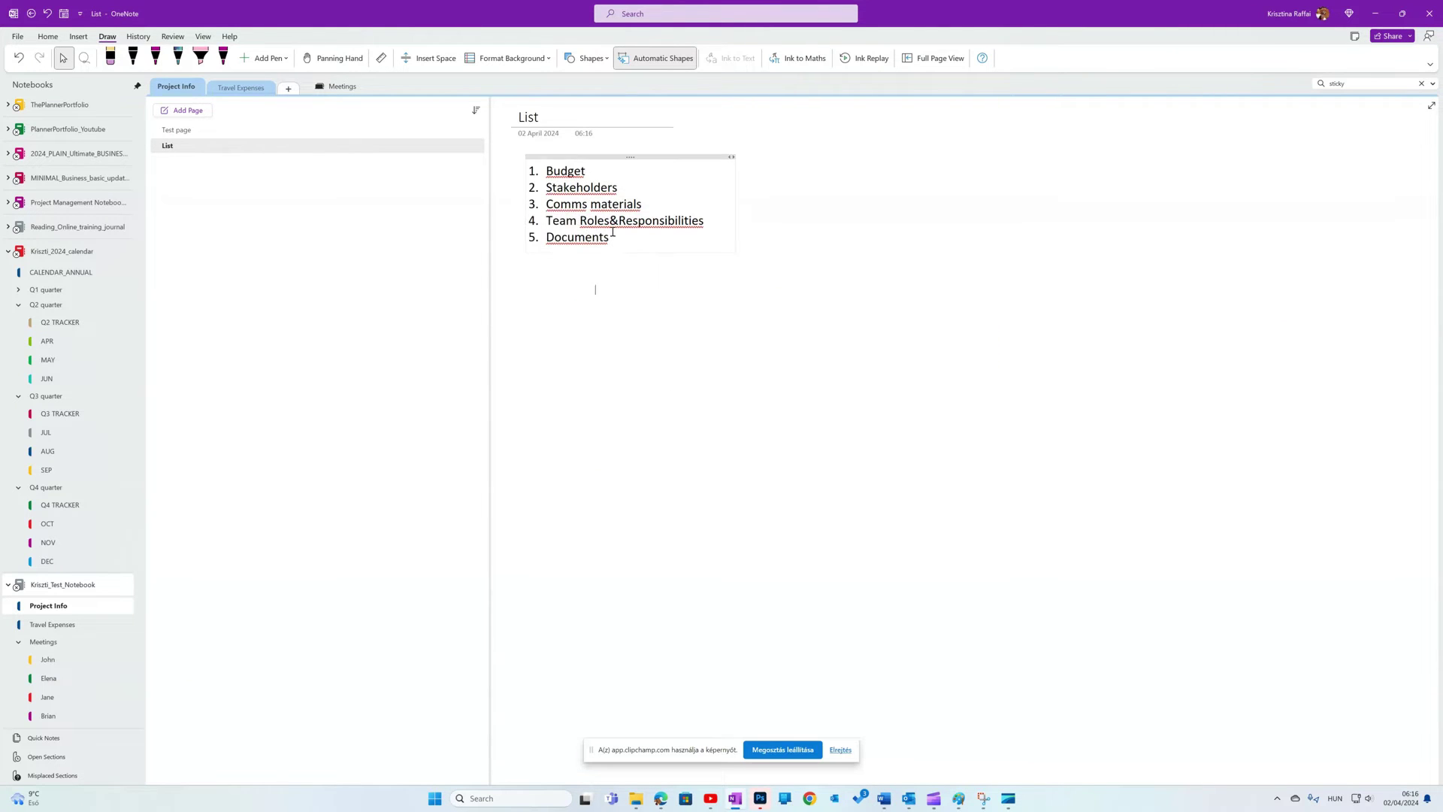
pyautogui.moveTo(613, 233); pyautogui.dragTo(269, 43)
pyautogui.click(57, 37)
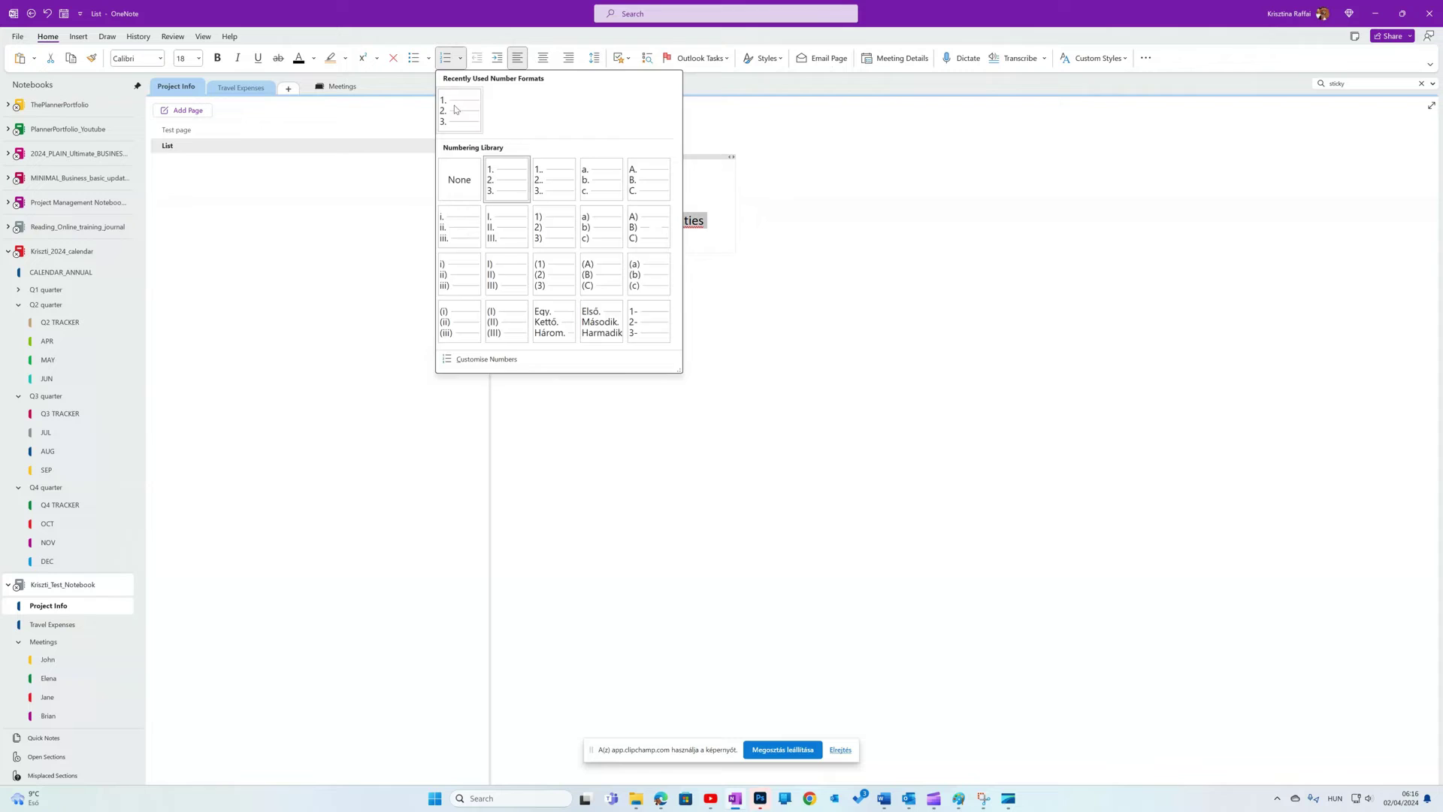
pyautogui.click(455, 109)
pyautogui.click(446, 58)
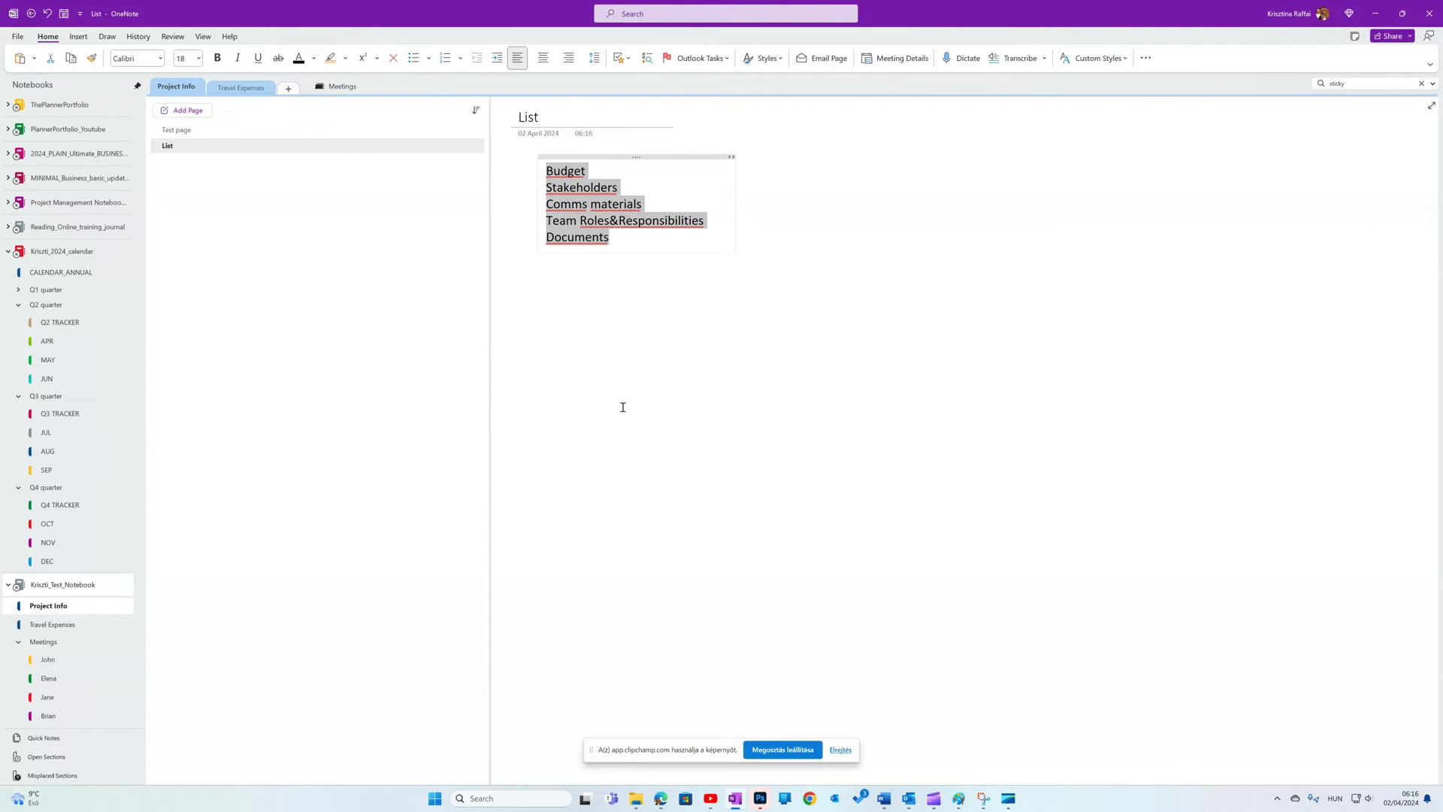
# - Use Link to Pages so each of the five list lines creates and links its own page
pyautogui.rightClick(597, 239)
pyautogui.click(636, 348)
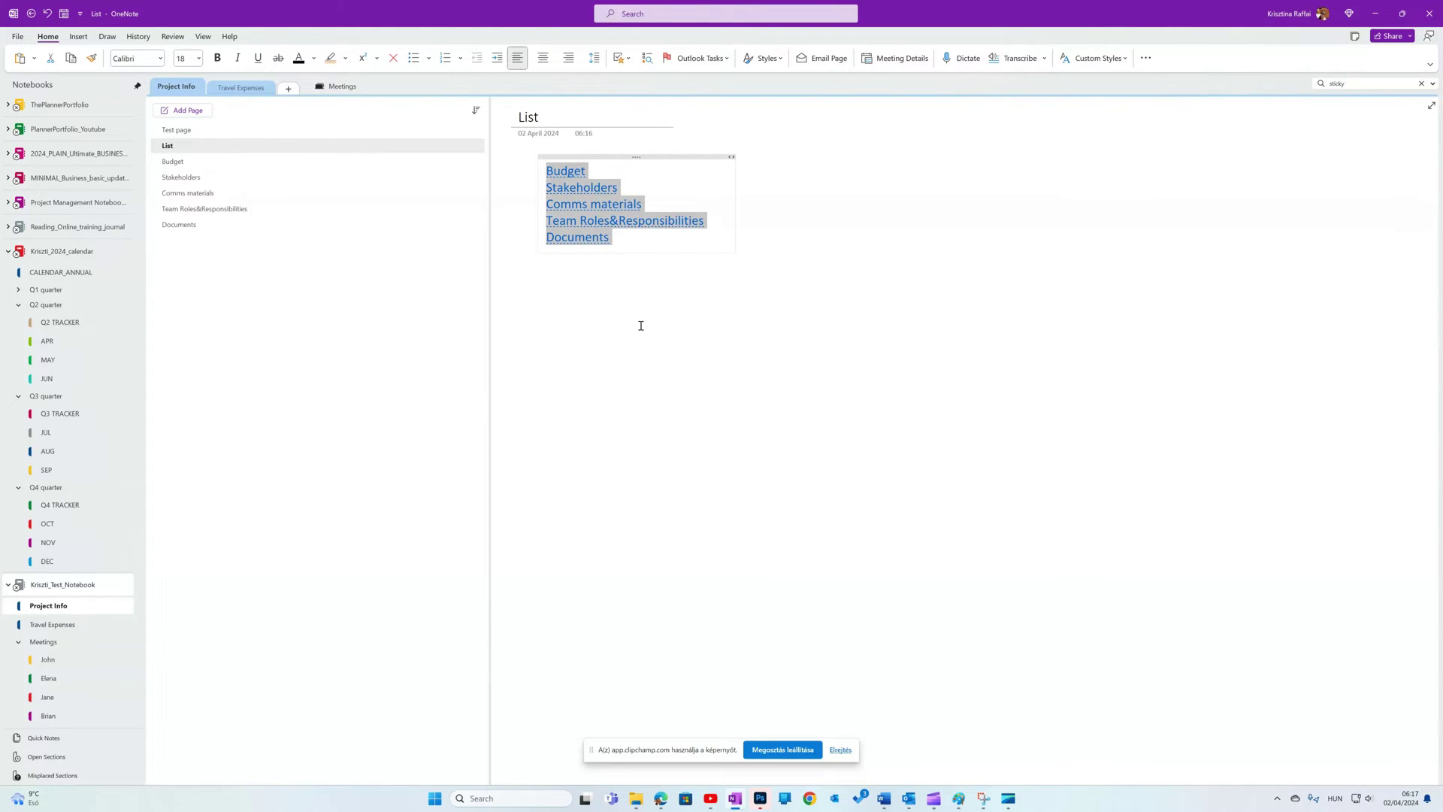
pyautogui.click(617, 340)
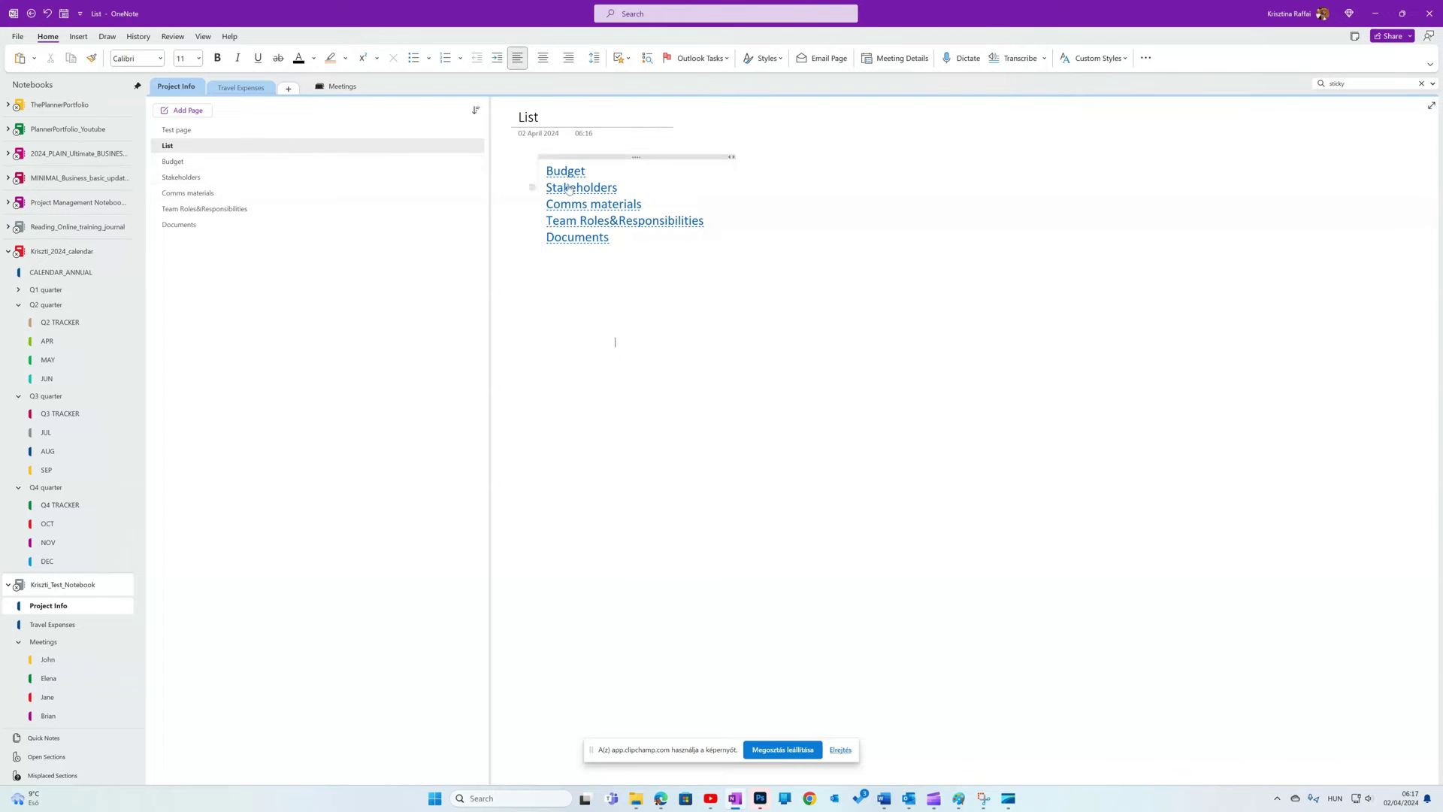
# - Open the Budget page from its link and add a 'HAVE FUN!' note
pyautogui.click(178, 161)
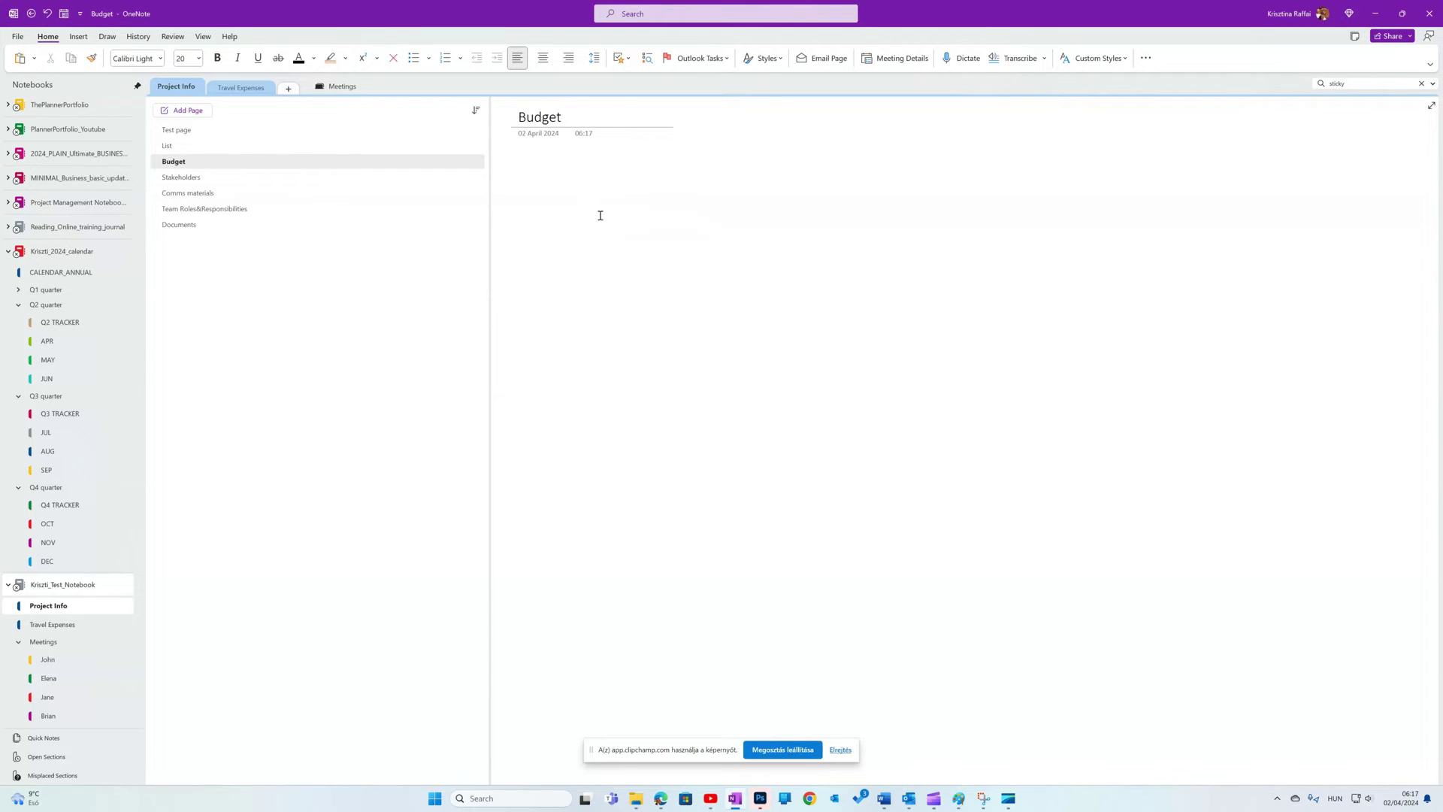
pyautogui.press('capslock')
pyautogui.click(548, 166)
pyautogui.write('HAVE FUN')
pyautogui.press('capslock')
pyautogui.write('!')
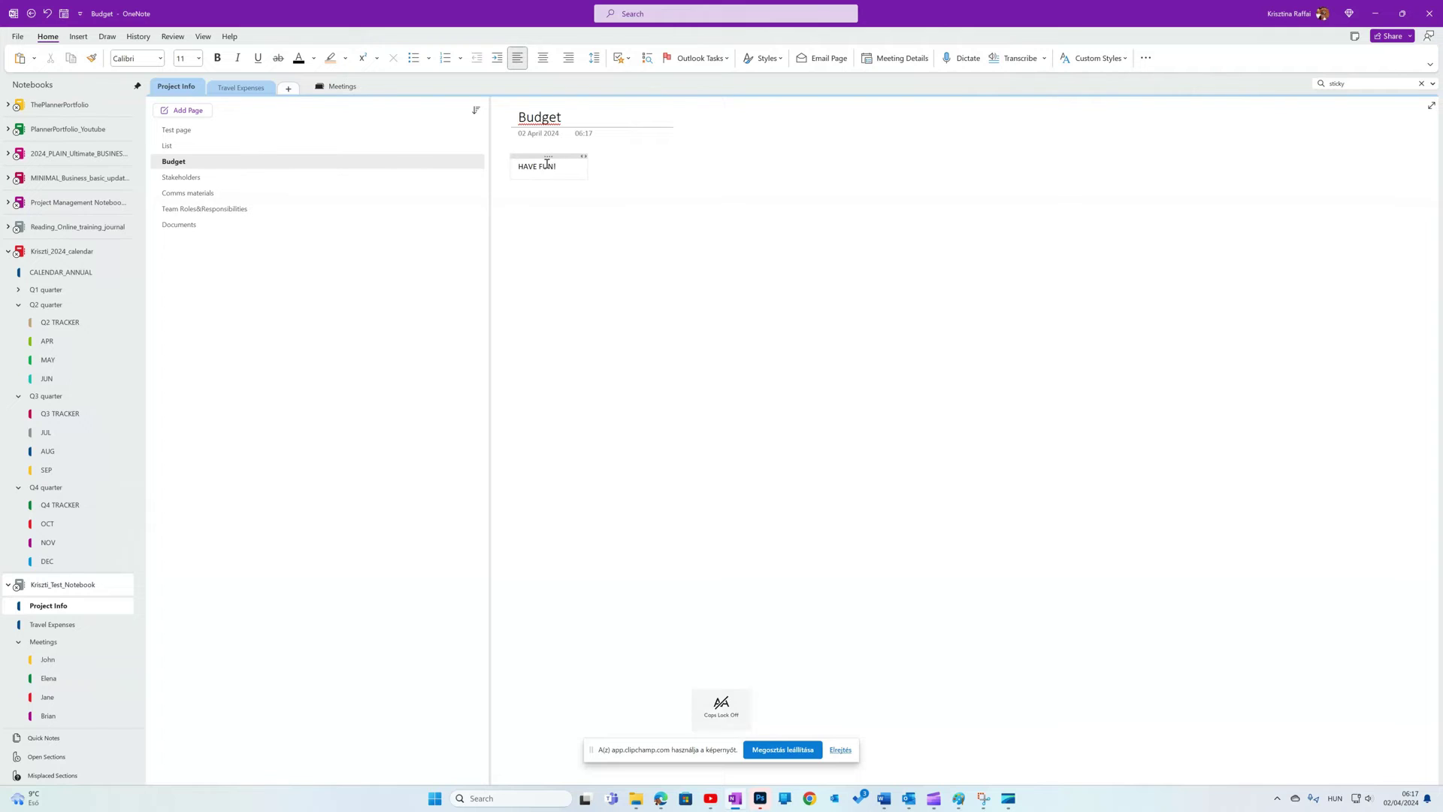
pyautogui.click(609, 308)
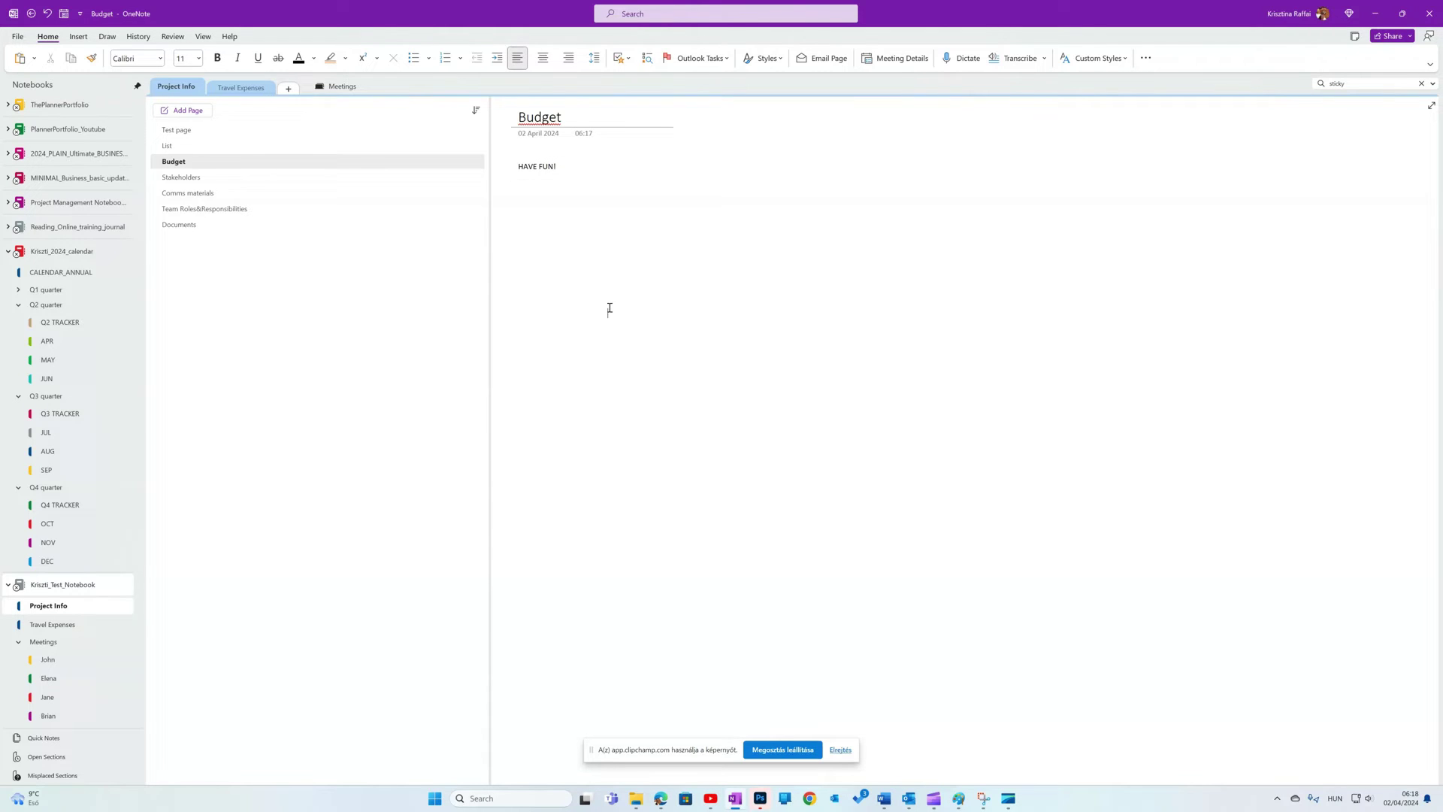
# - Add a 'BACK TO LINK PAGE' label beside the Budget title and select it
pyautogui.click(187, 145)
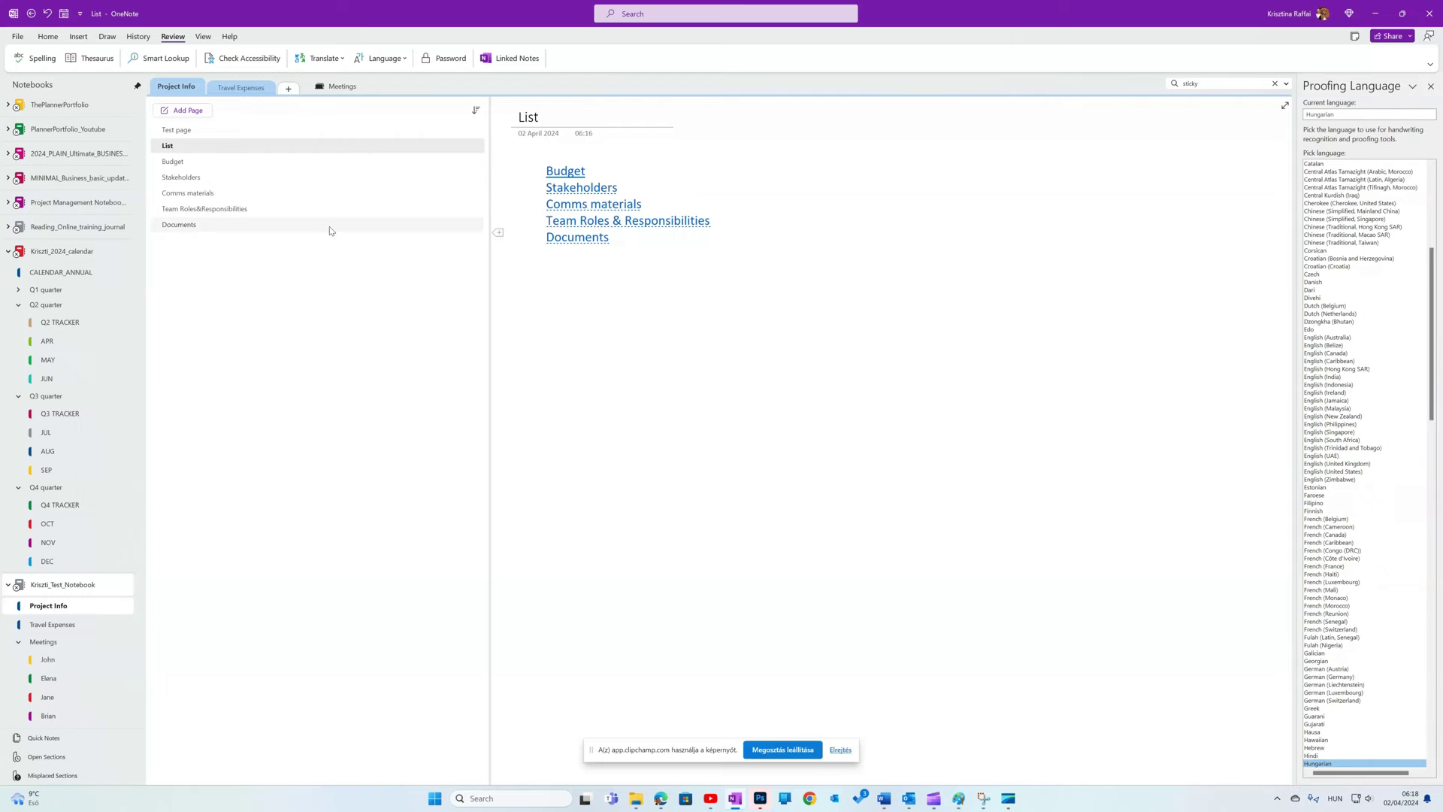
pyautogui.click(565, 172)
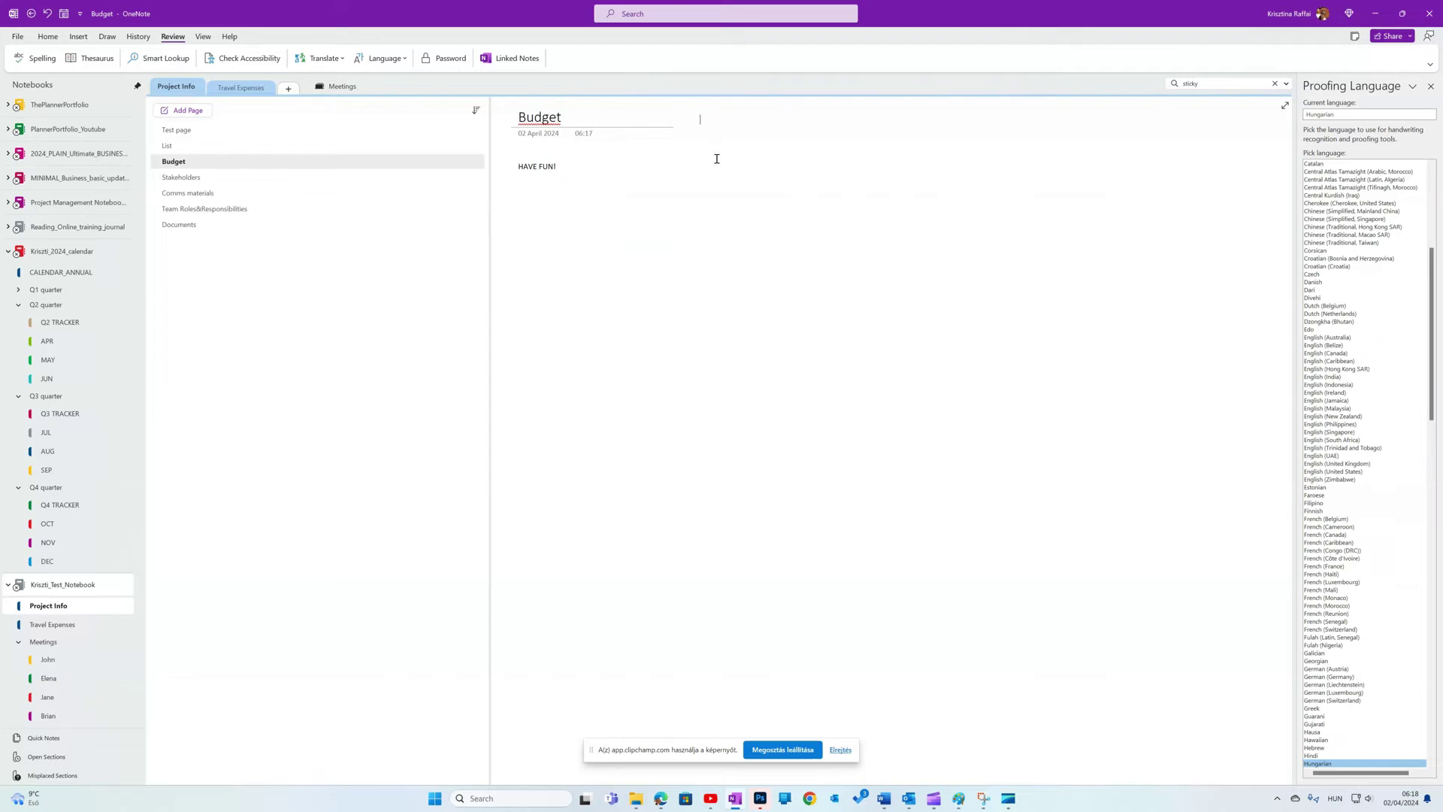
pyautogui.write('BACK TO L')
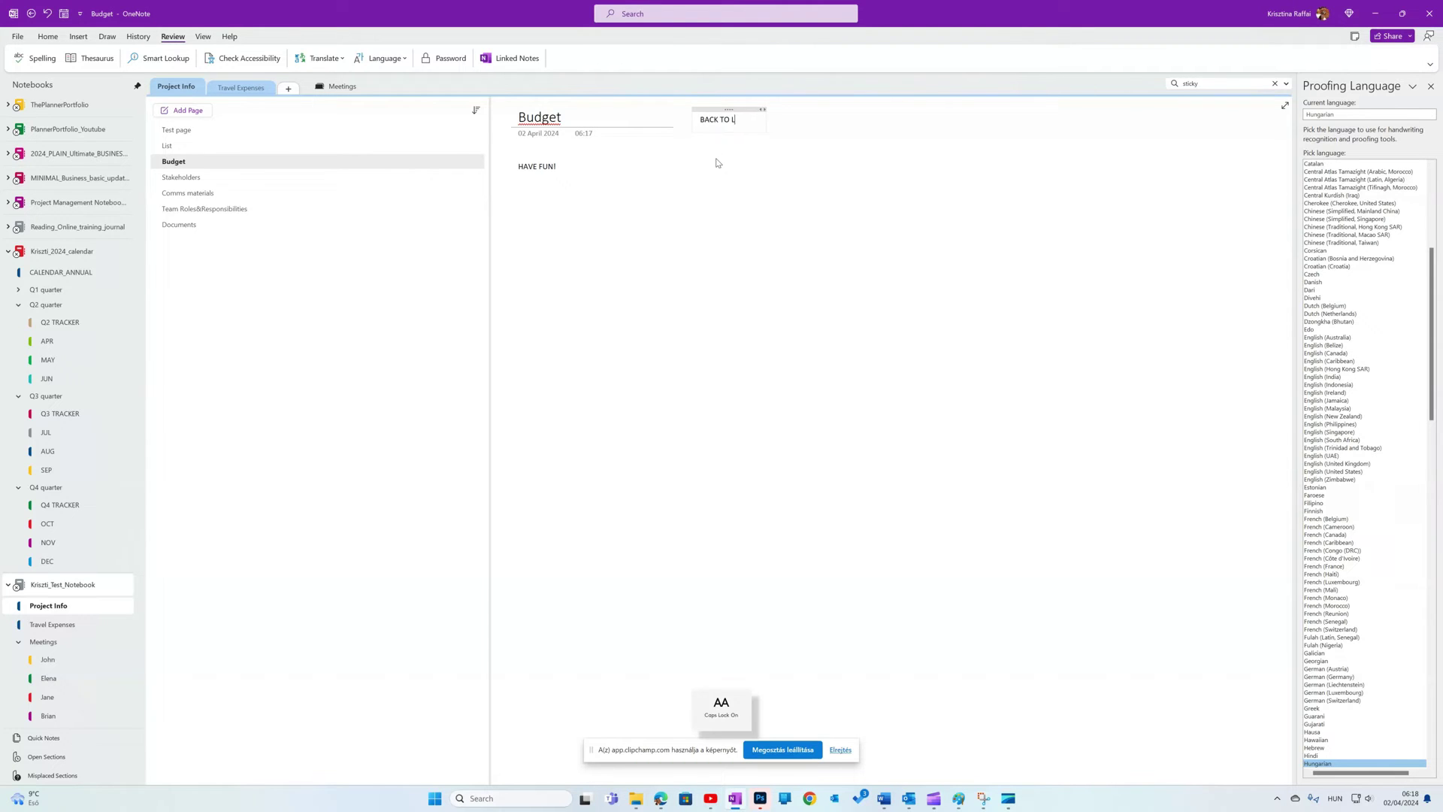
pyautogui.write('INK PAGE')
pyautogui.press('capslock')
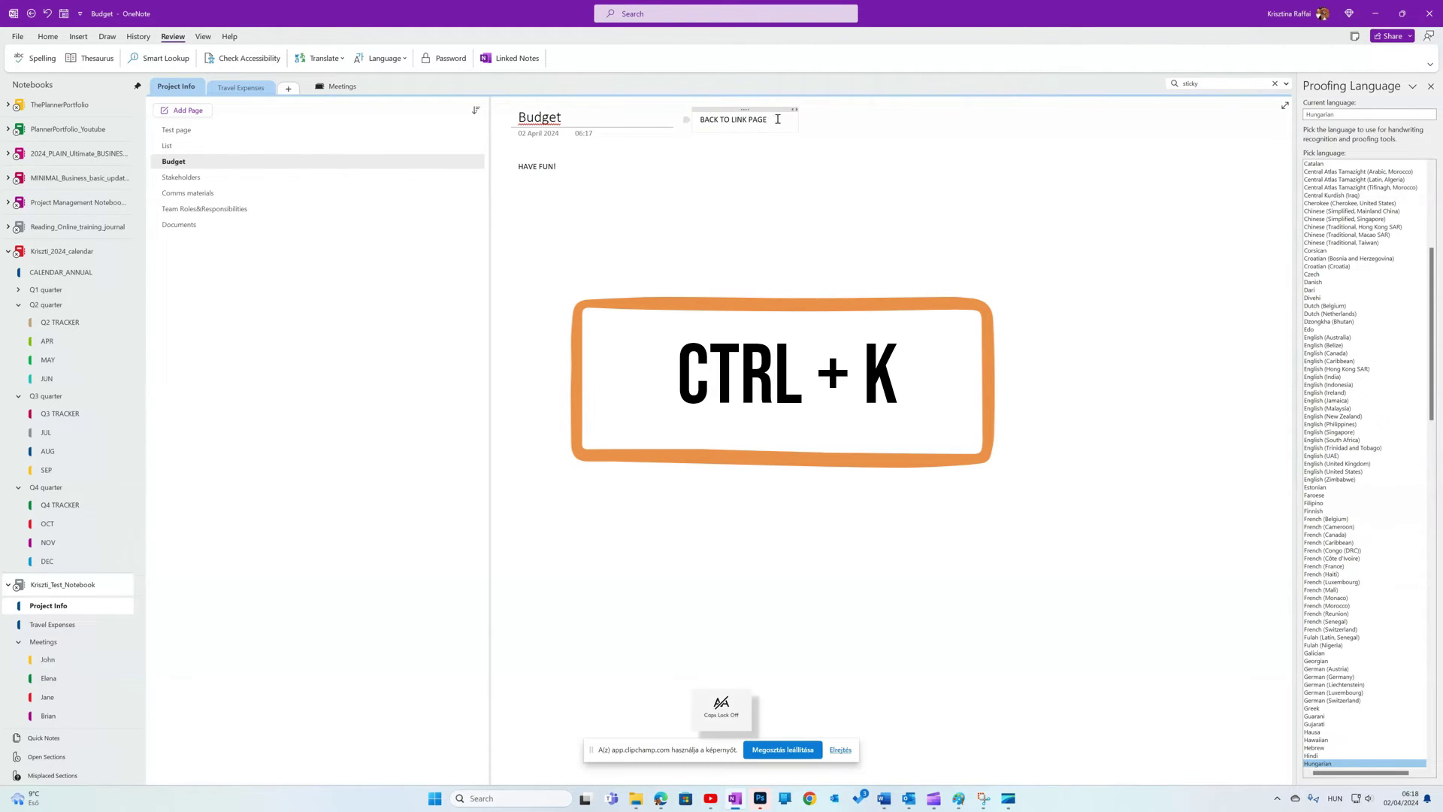
pyautogui.moveTo(778, 119); pyautogui.dragTo(698, 120)
# - Link the selected BACK TO LINK PAGE text on Budget to the List page
pyautogui.hotkey('ctrl', 'k')
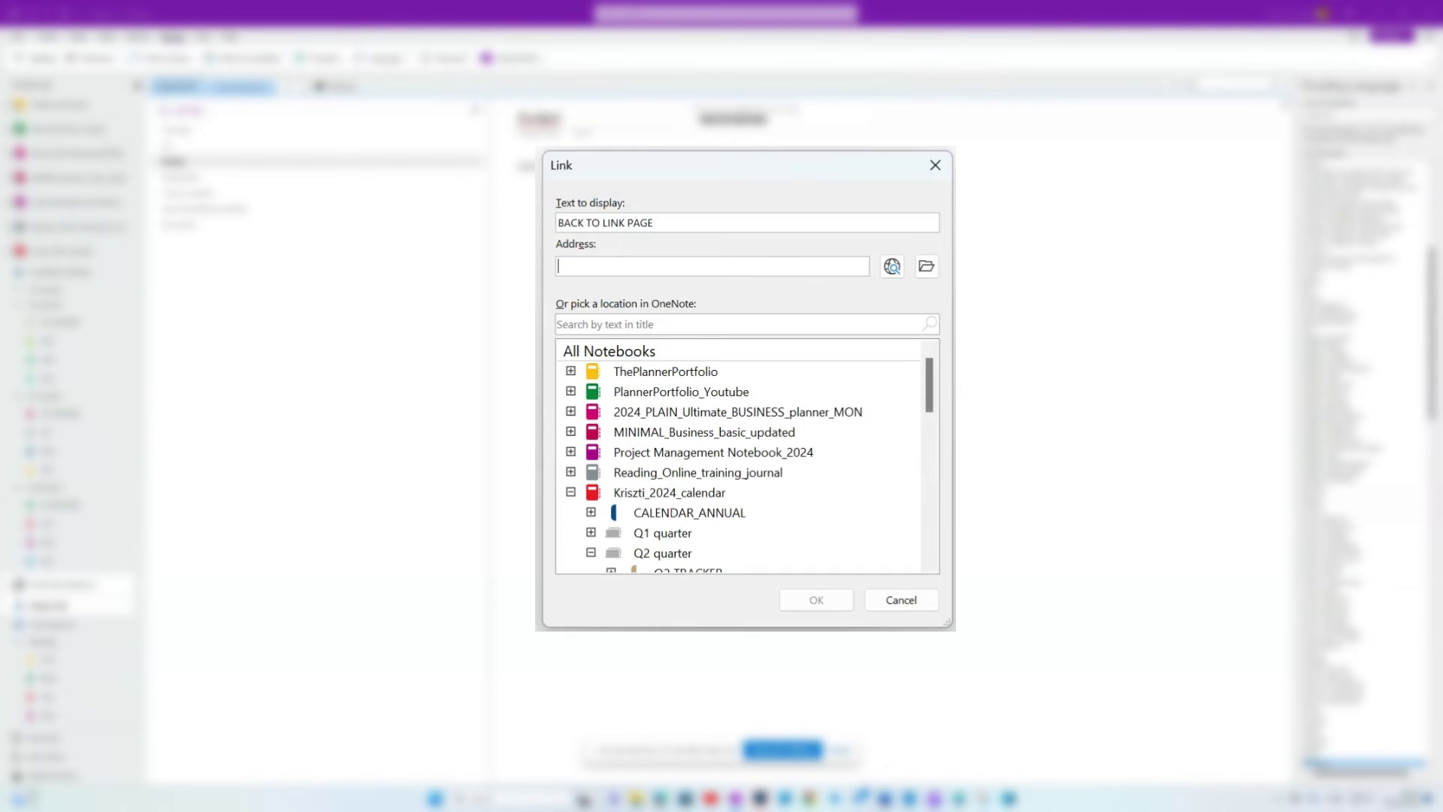
pyautogui.moveTo(930, 388); pyautogui.dragTo(930, 497)
pyautogui.click(591, 442)
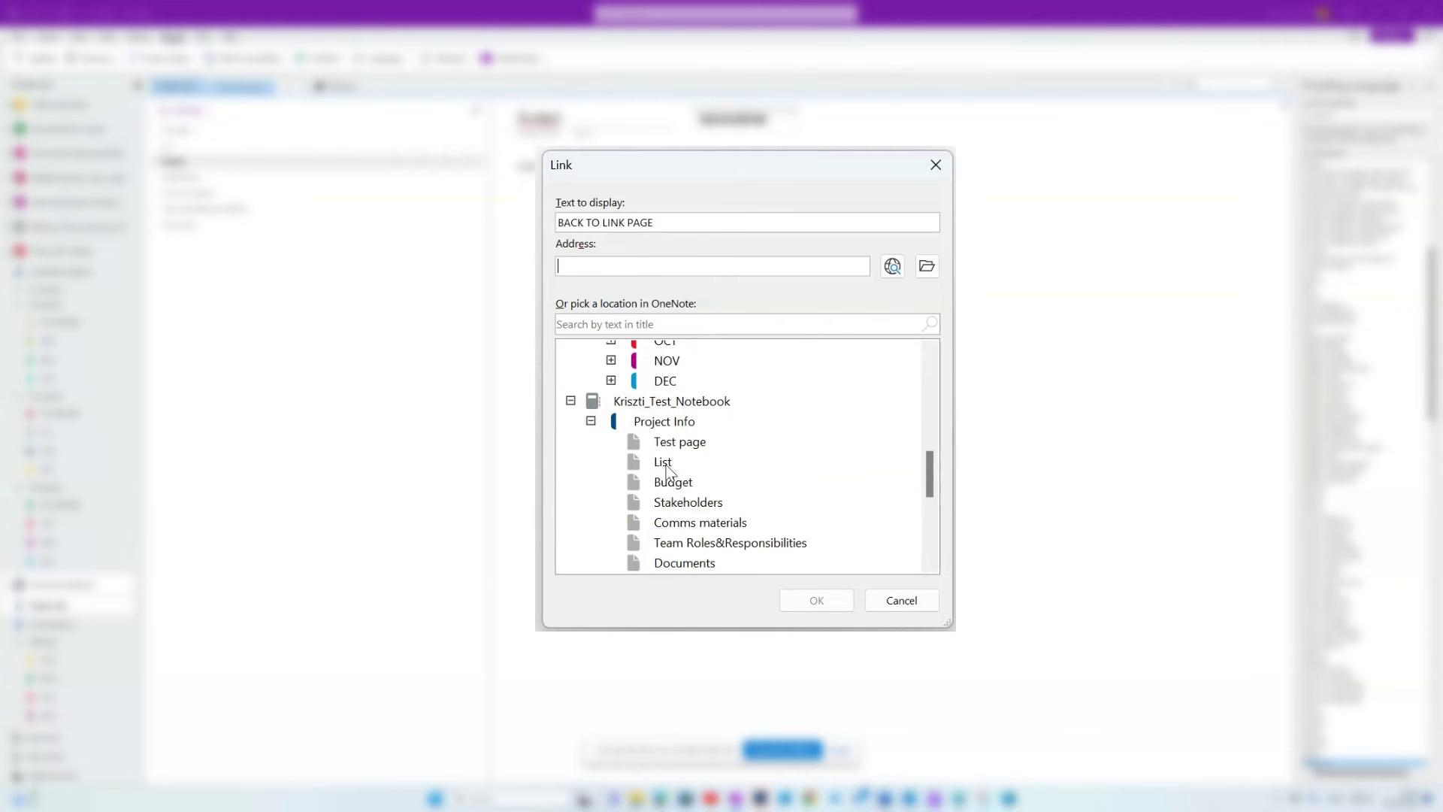
pyautogui.click(656, 331)
pyautogui.write('list')
pyautogui.click(655, 421)
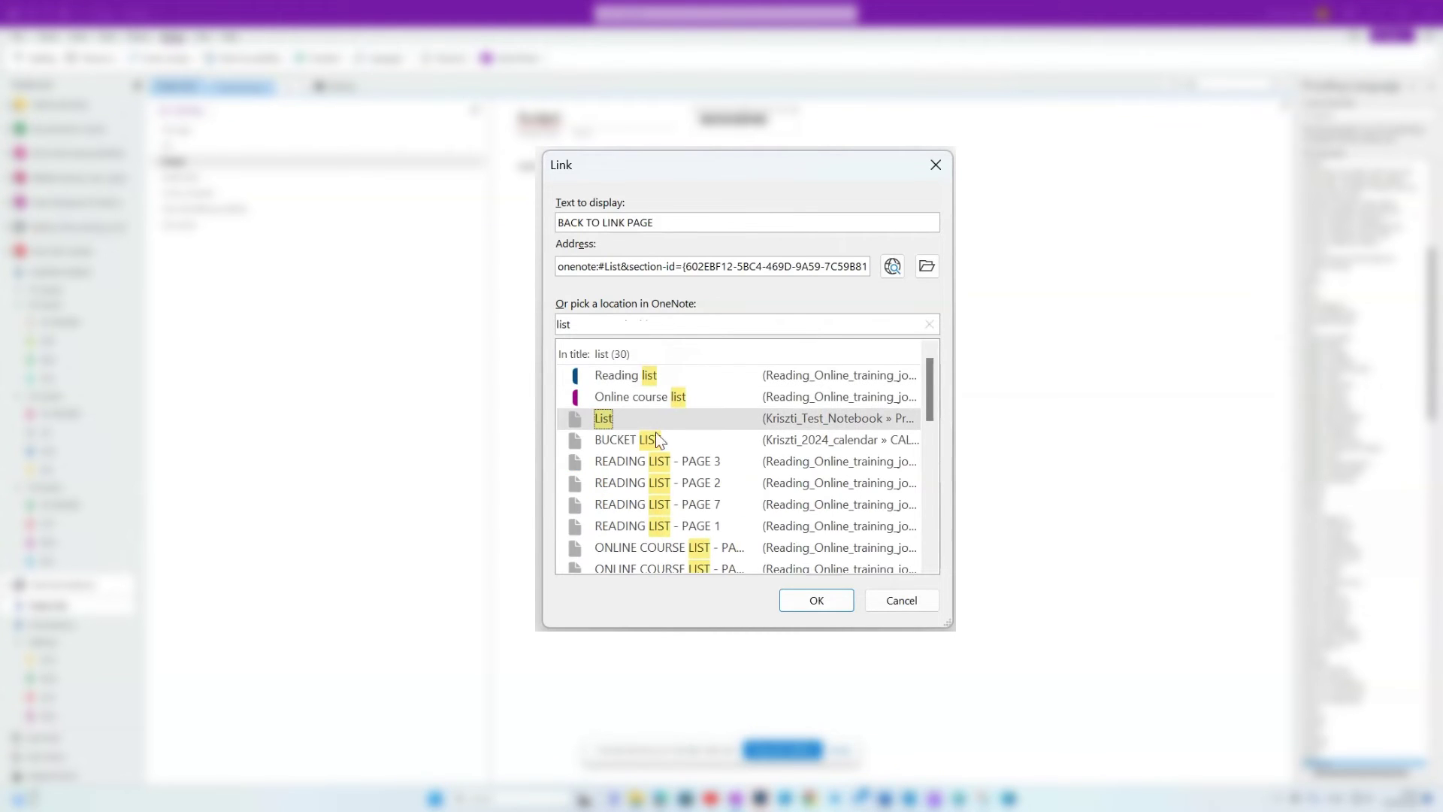
pyautogui.click(816, 599)
# - Paste a link to the List page beside the date on the Stakeholders page
pyautogui.rightClick(171, 150)
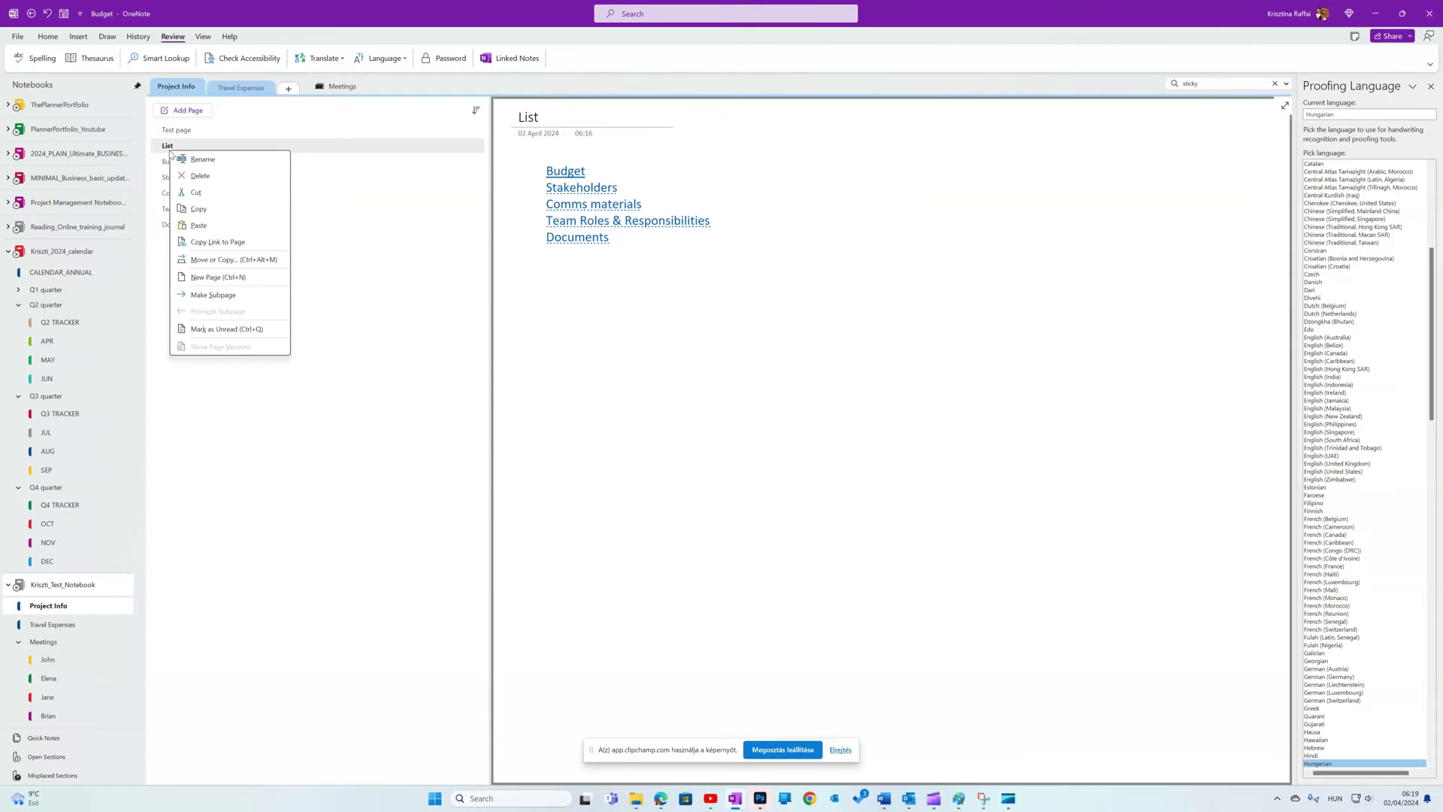
pyautogui.click(218, 242)
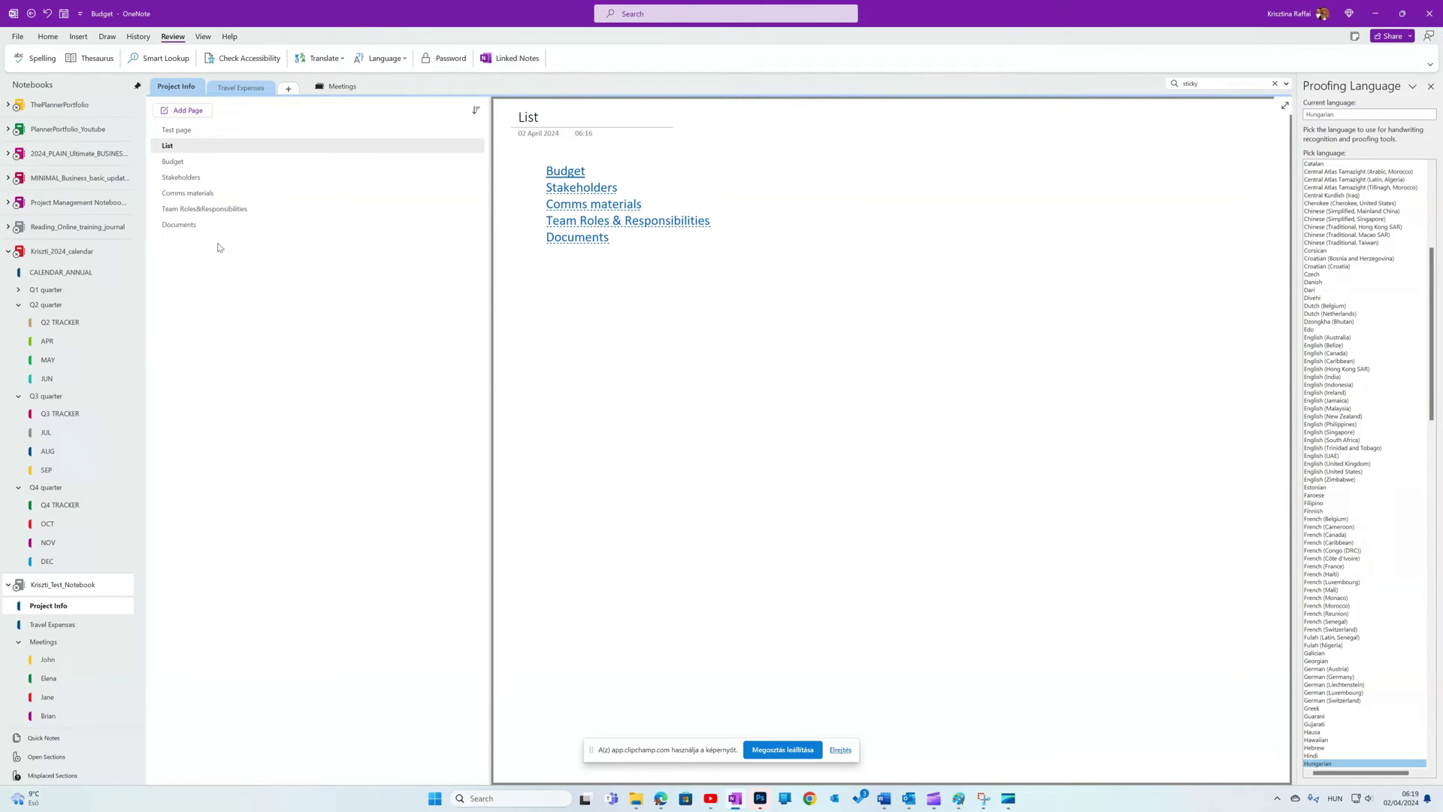
pyautogui.click(194, 178)
pyautogui.click(519, 167)
pyautogui.write('List')
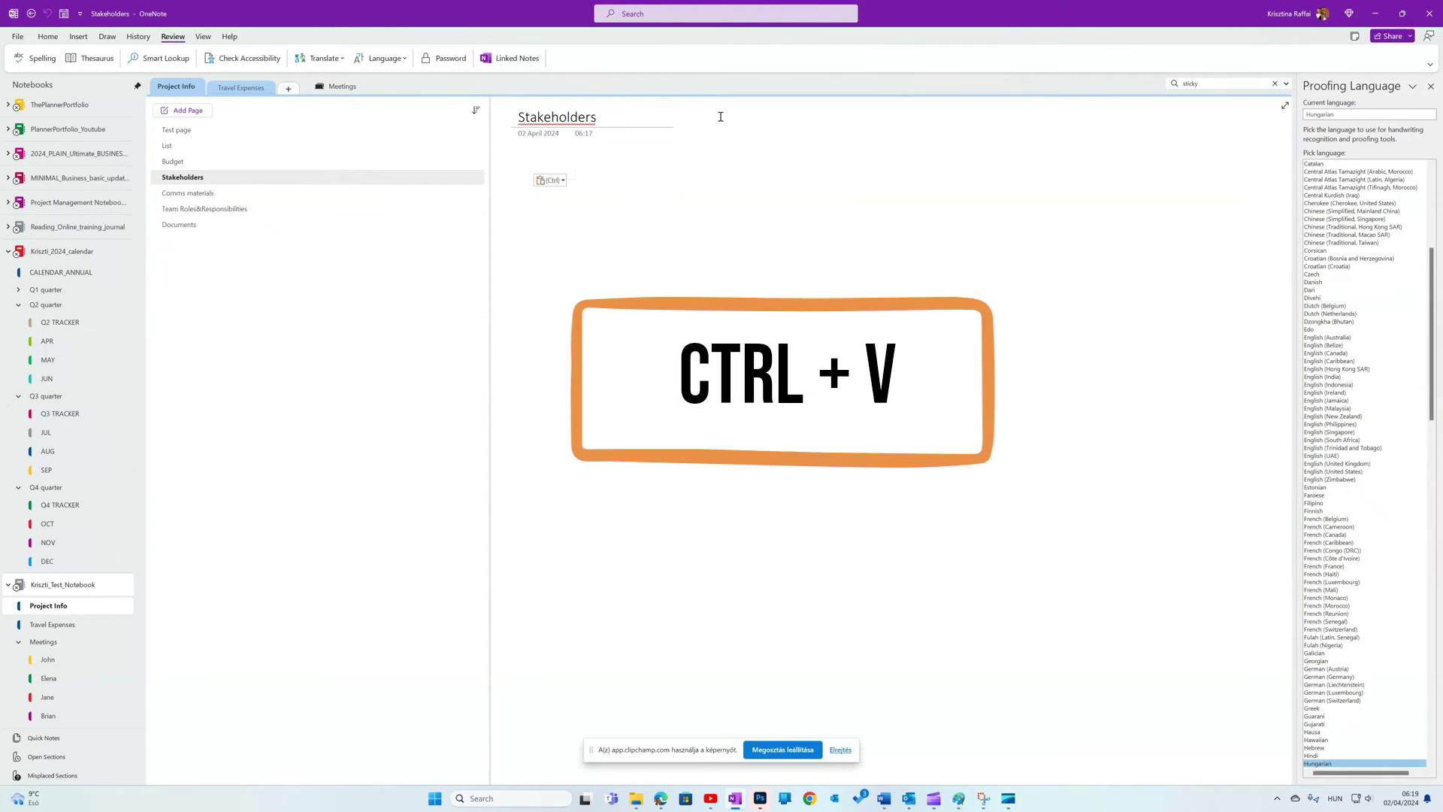
pyautogui.moveTo(505, 169); pyautogui.dragTo(708, 121)
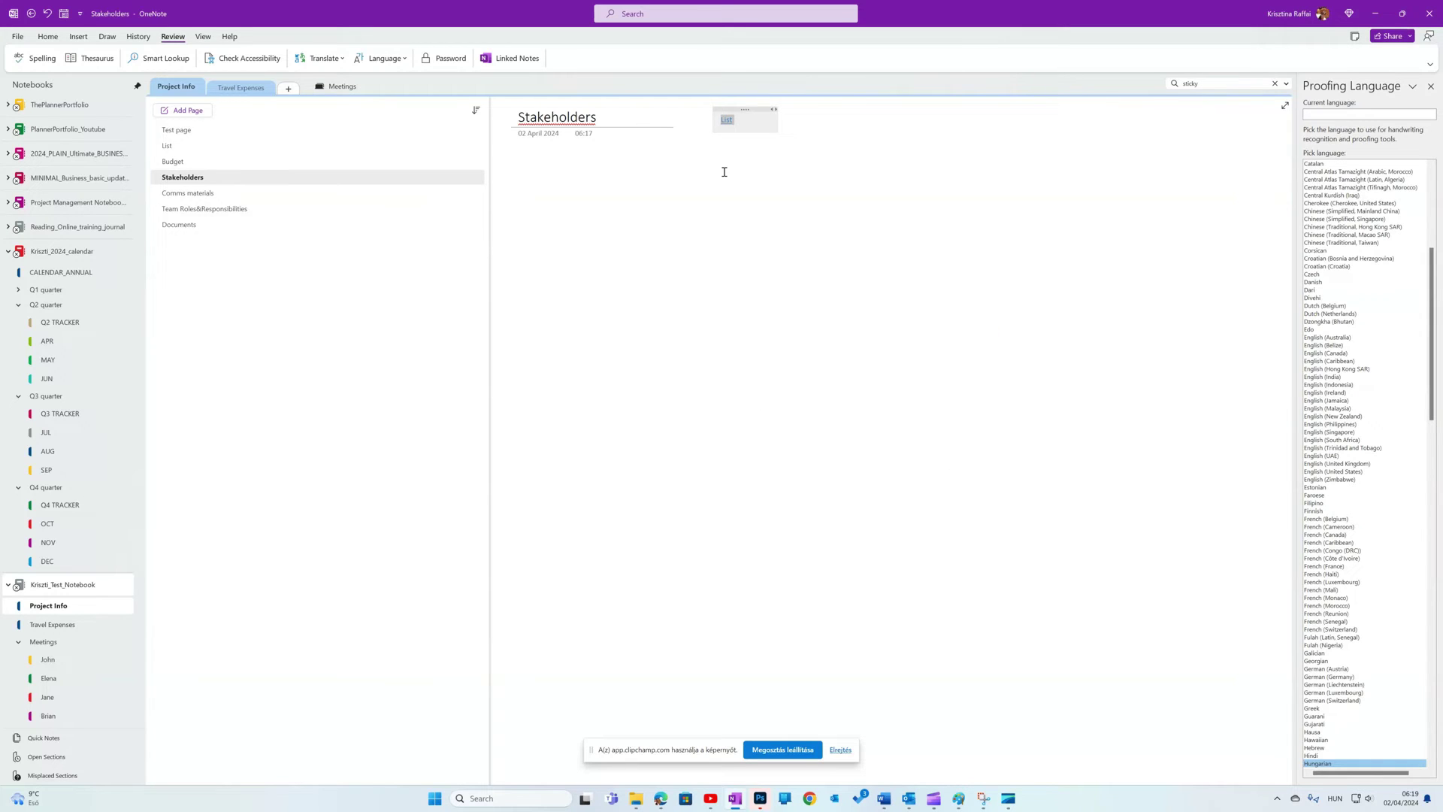
# - Change the pasted link's display text to BACK TO LIST and follow it to List
pyautogui.click(726, 120)
pyautogui.hotkey('ctrl', 'k')
pyautogui.moveTo(659, 246); pyautogui.dragTo(607, 244)
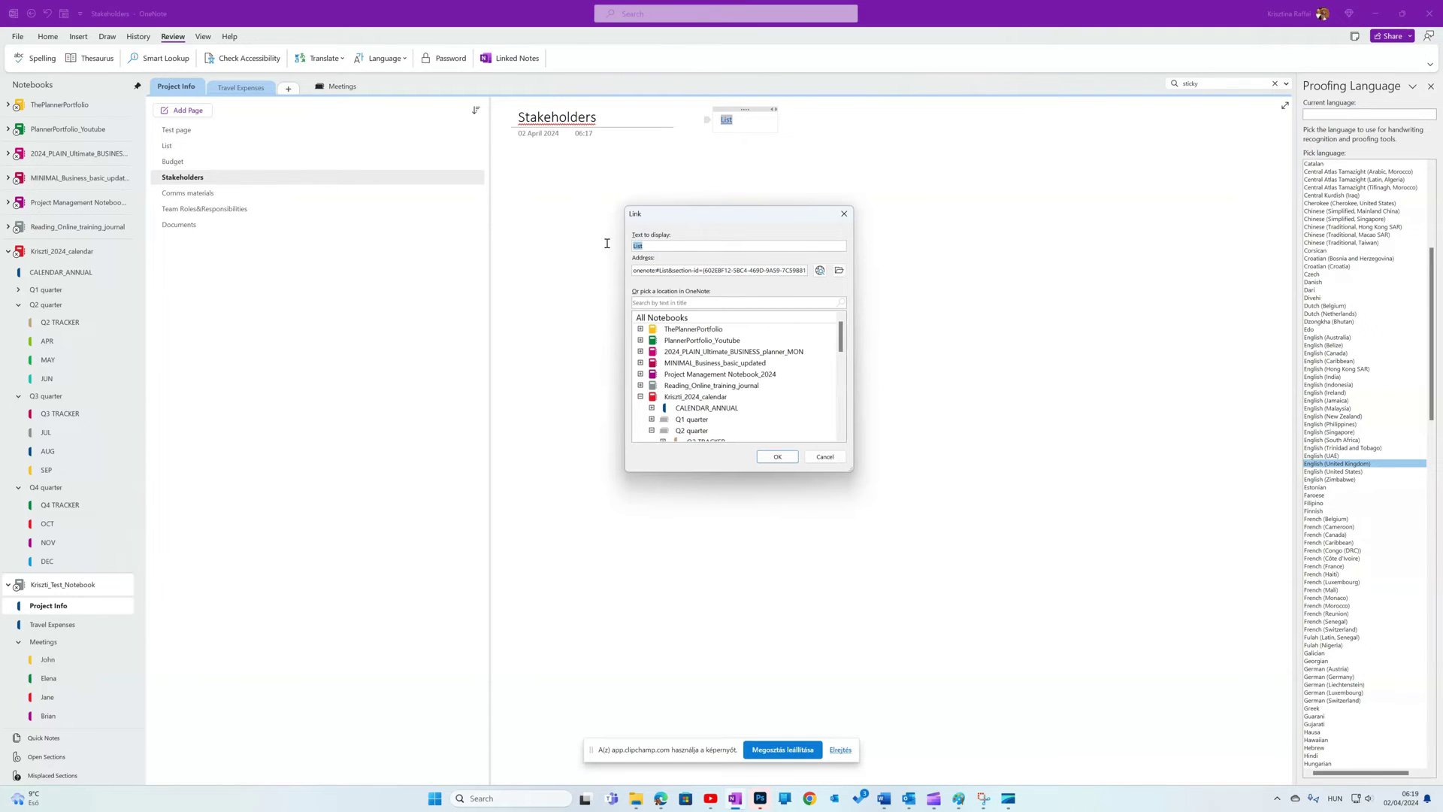
pyautogui.write('b')
pyautogui.press('capslock')
pyautogui.press('BackSpace')
pyautogui.write('BACK T')
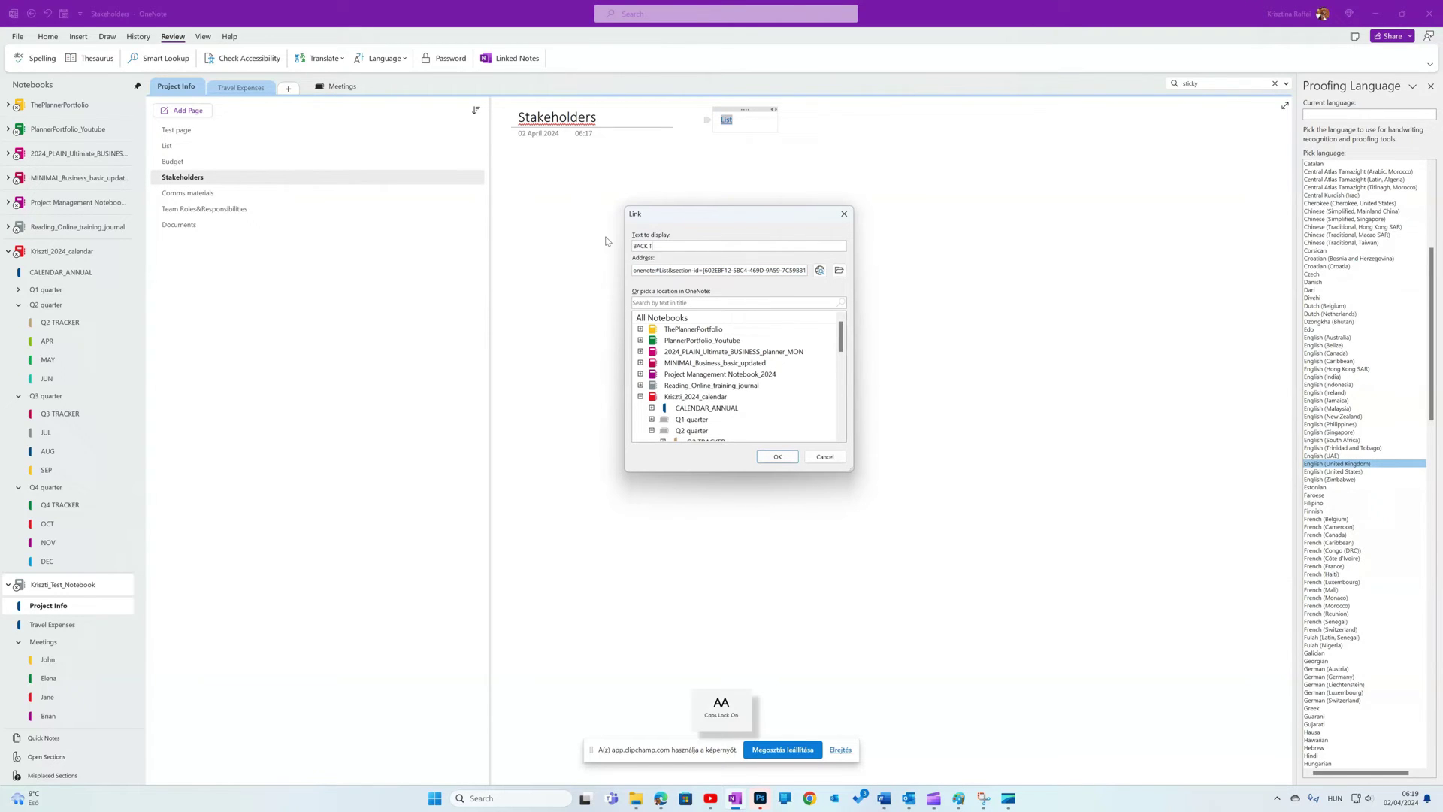
pyautogui.press('Return')
pyautogui.click(744, 123)
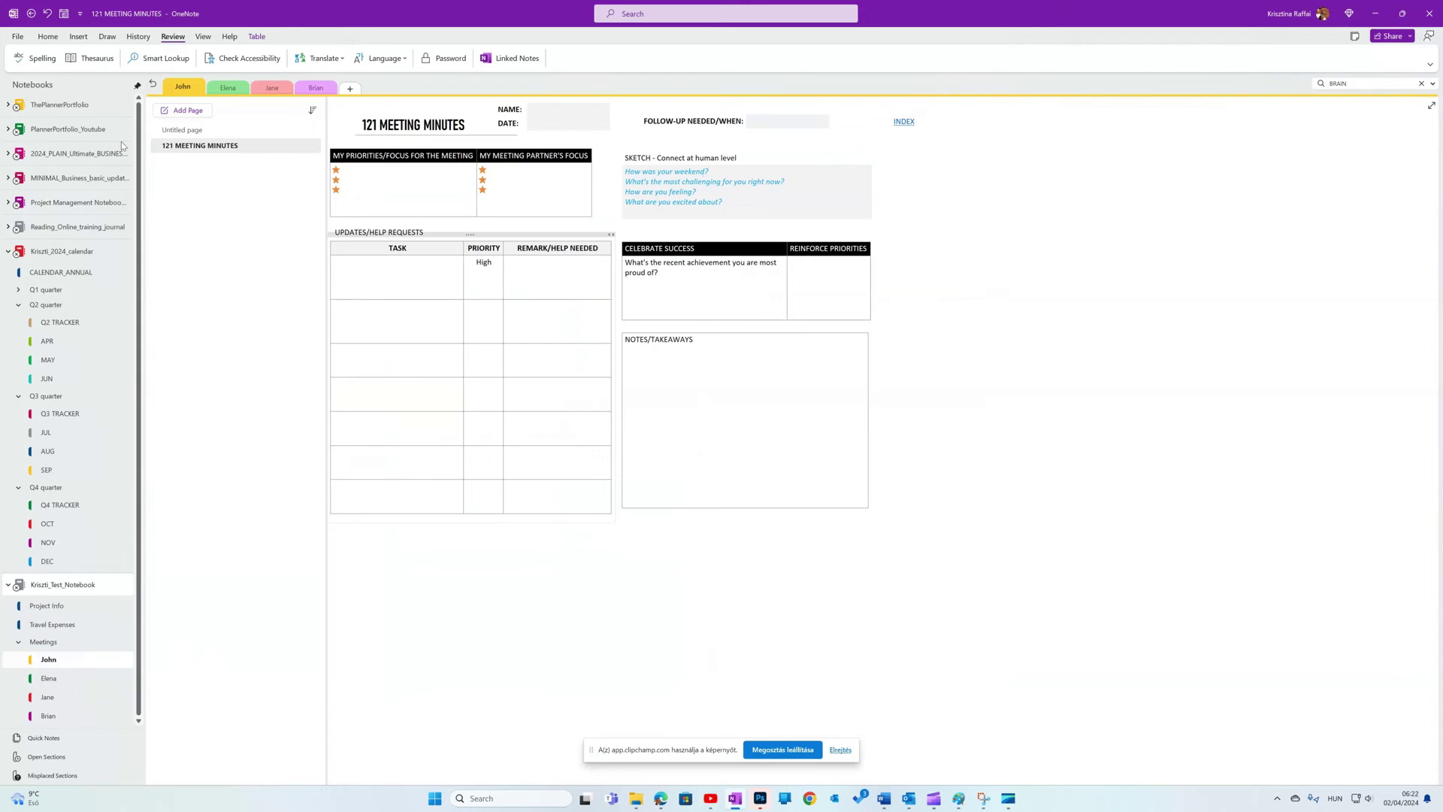
# - Apply the red Project A tag to the first Task cell of 121 MEETING MINUTES
pyautogui.click(48, 37)
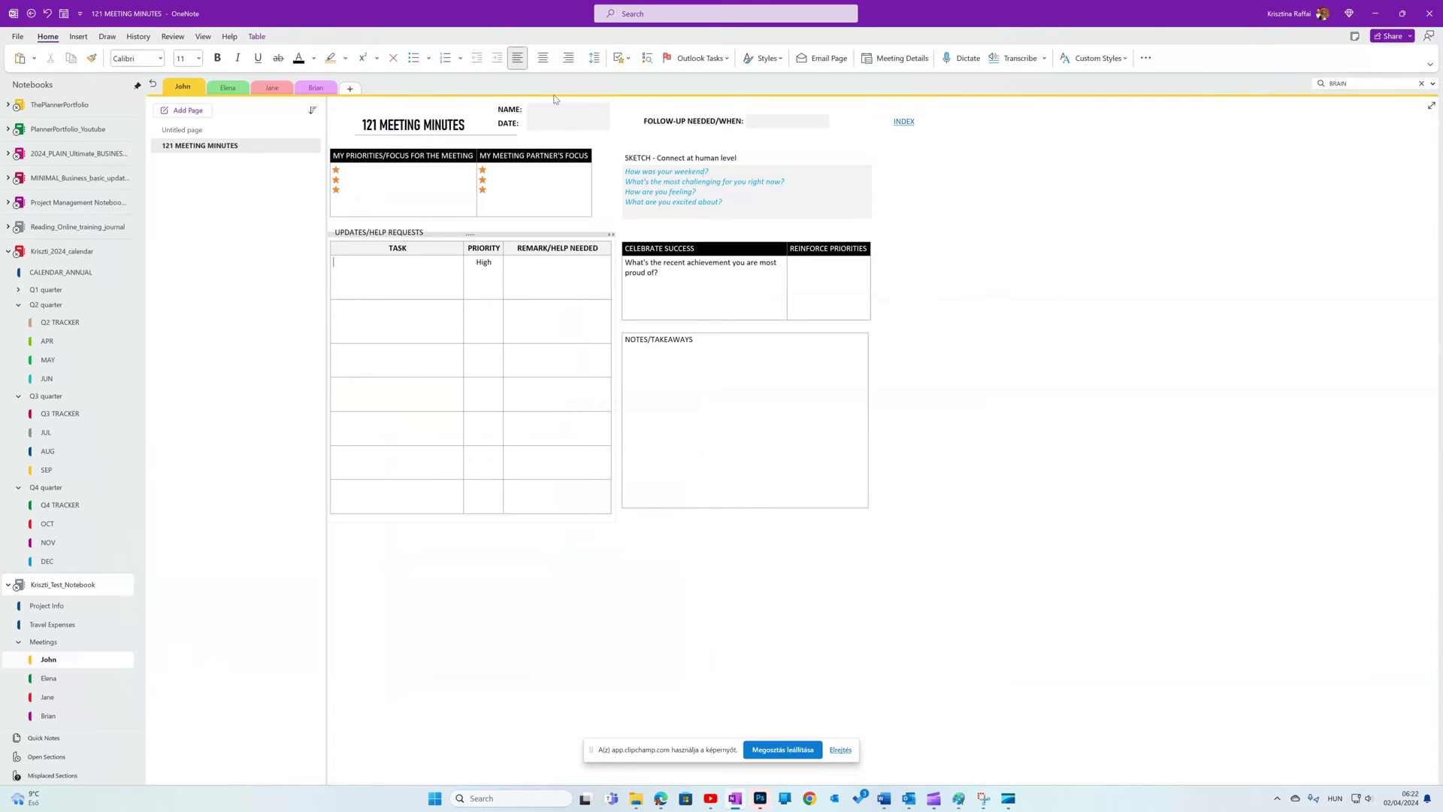
pyautogui.click(628, 59)
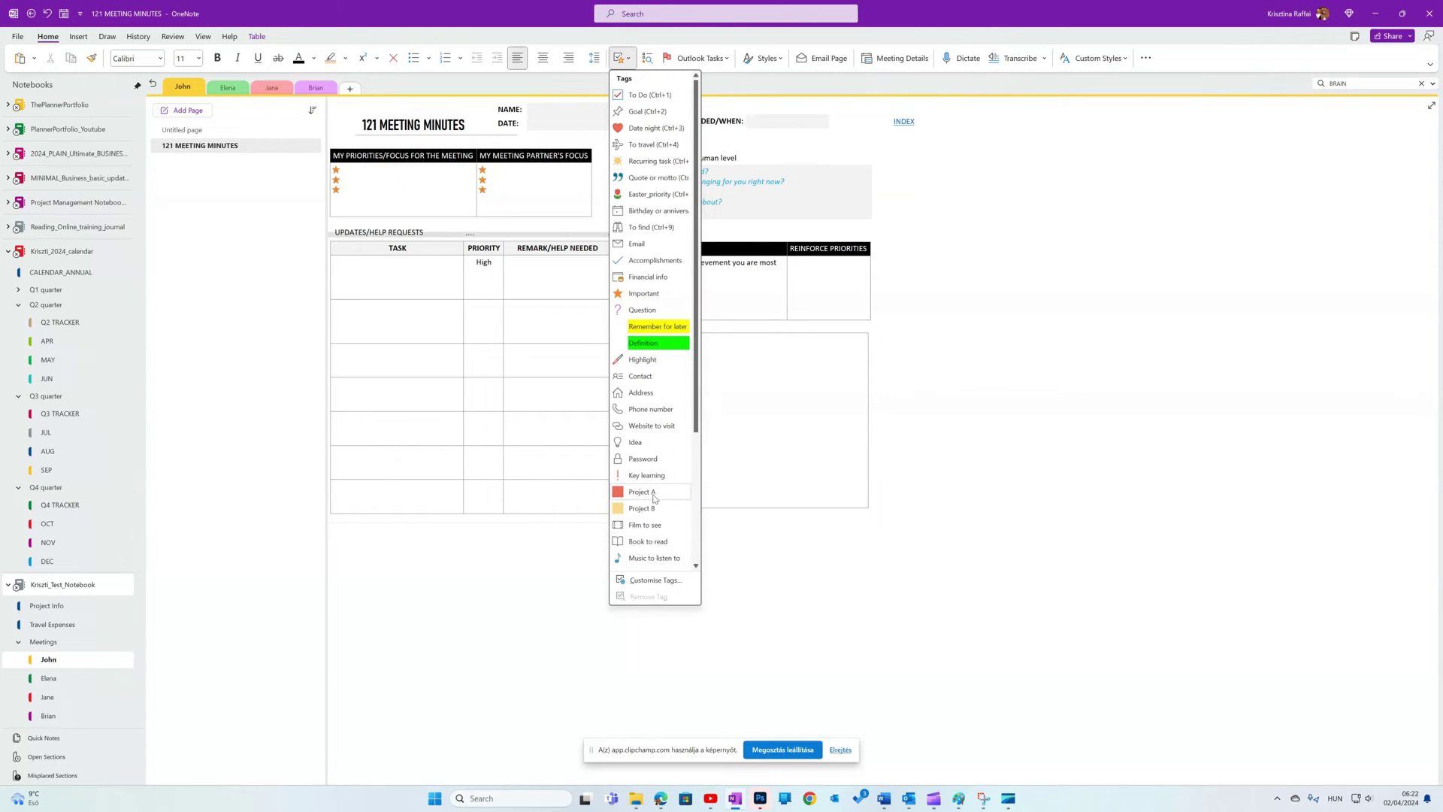
pyautogui.click(654, 497)
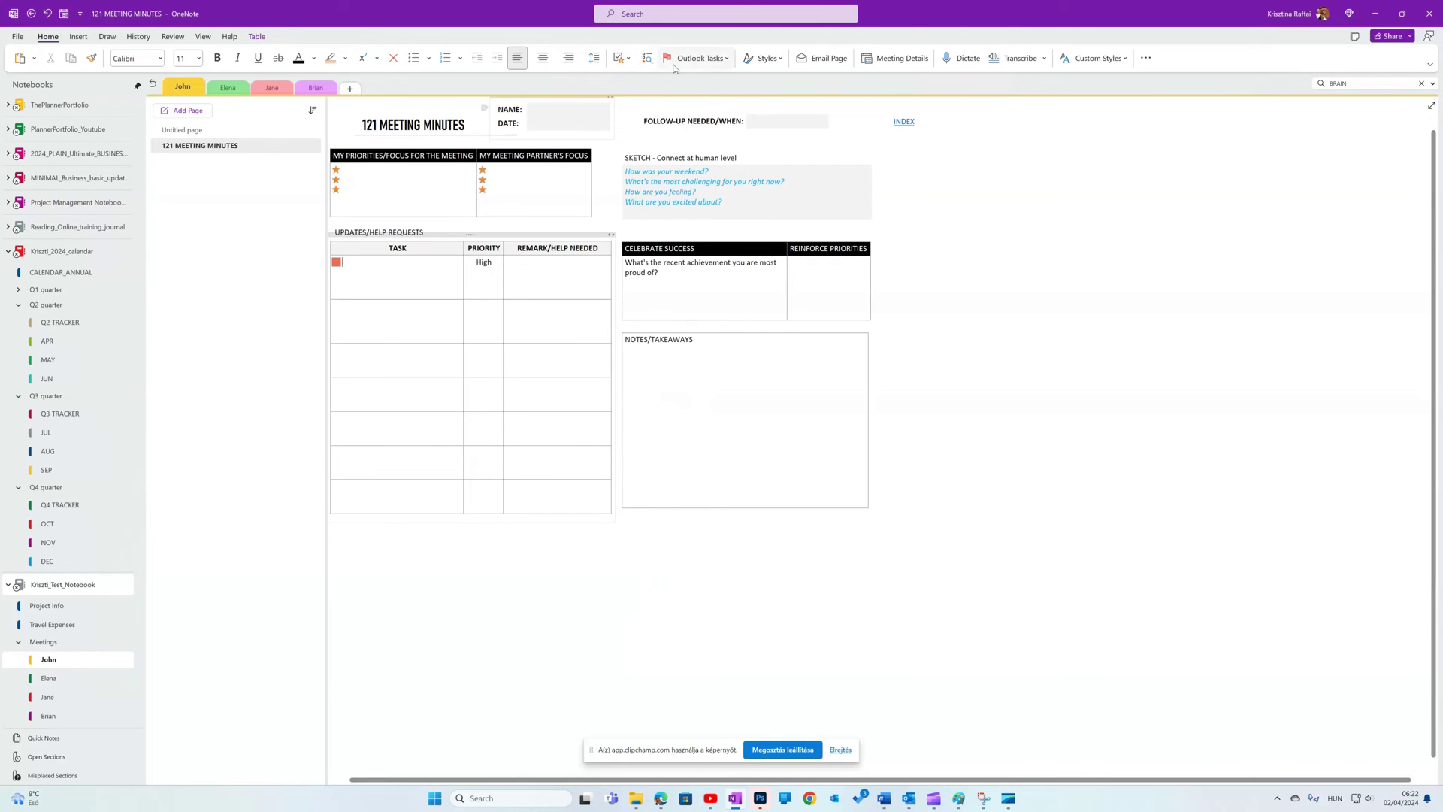
pyautogui.click(629, 58)
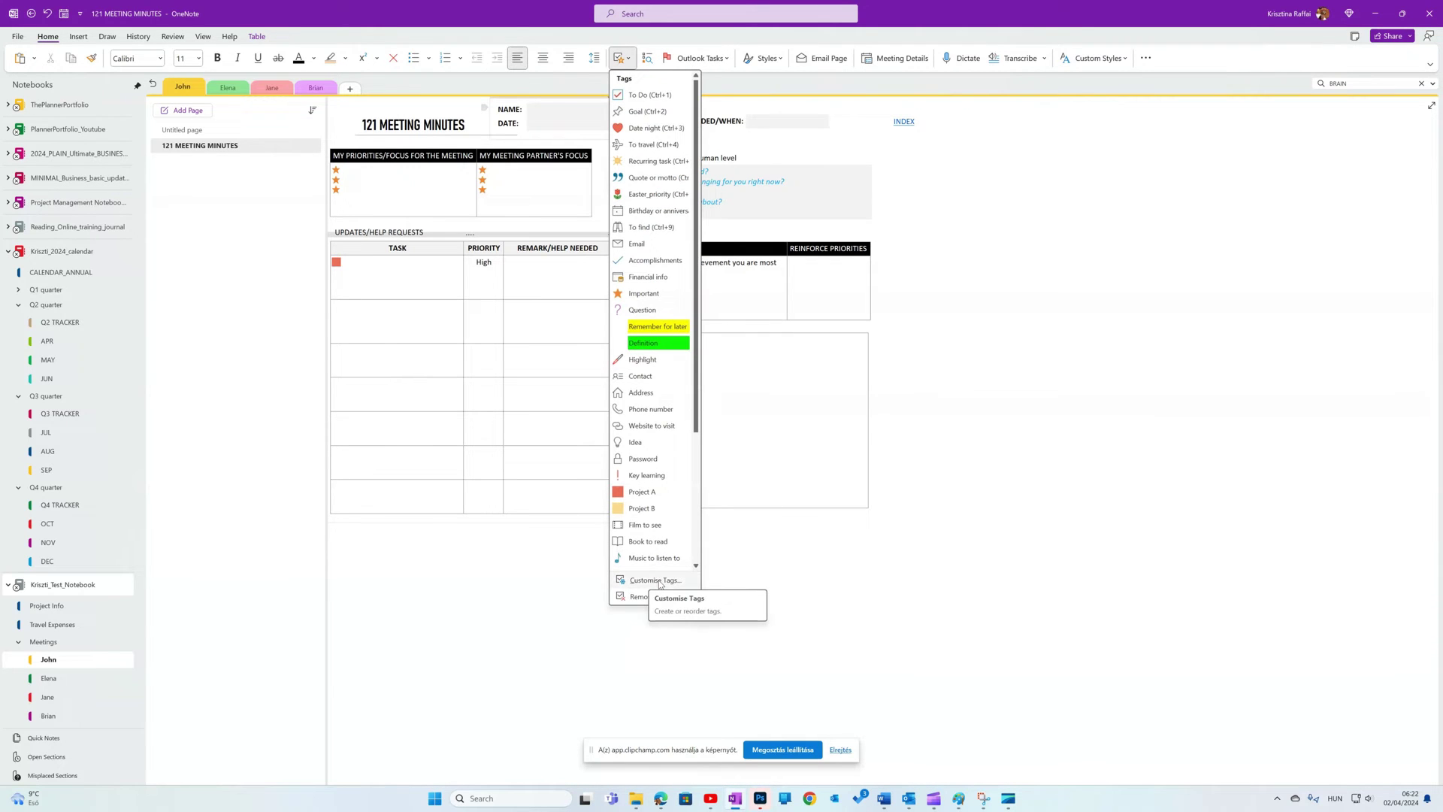
# - Rename the Project A tag to NOT STARTED in Customise Tags
pyautogui.click(639, 581)
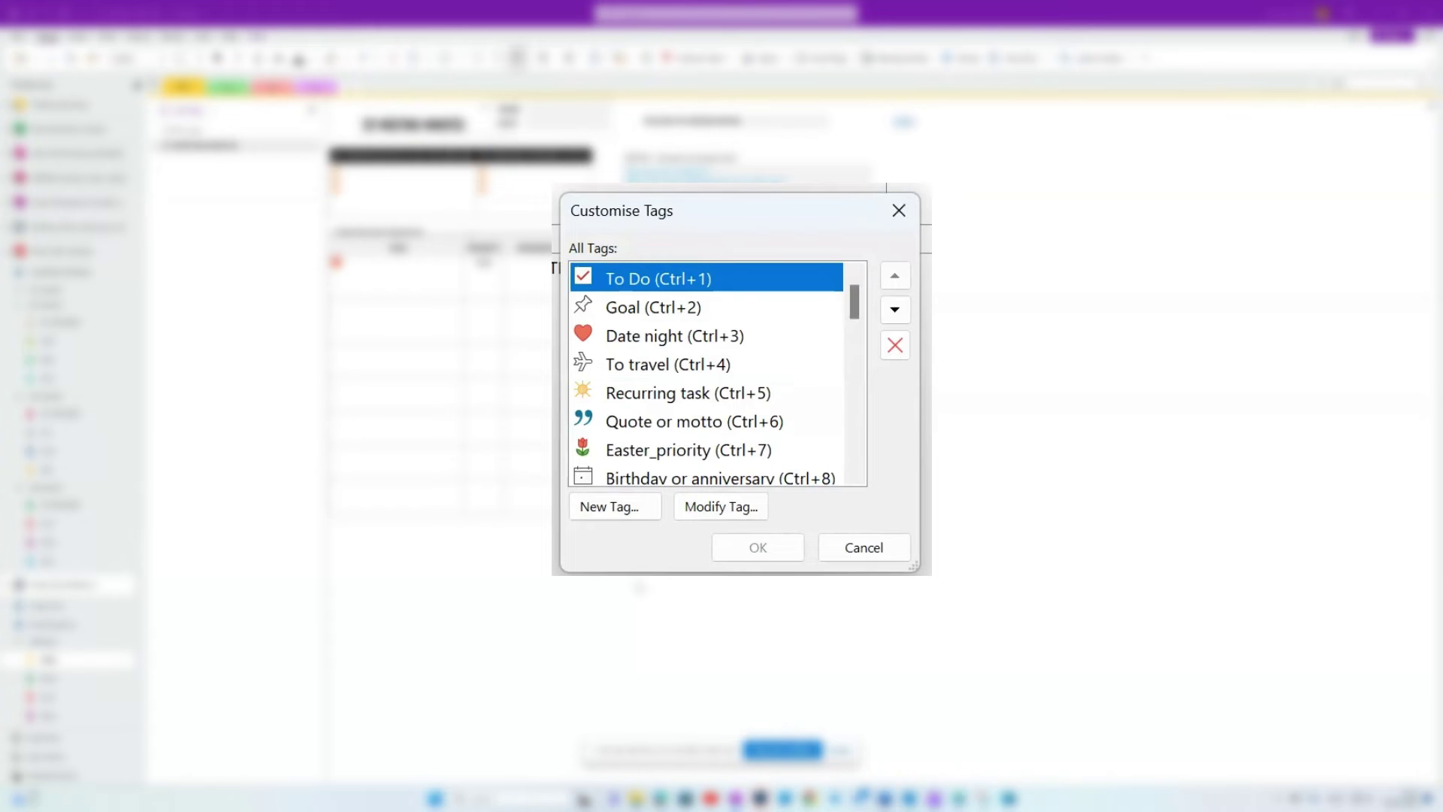
pyautogui.scroll(-7, 725, 368)
pyautogui.click(627, 419)
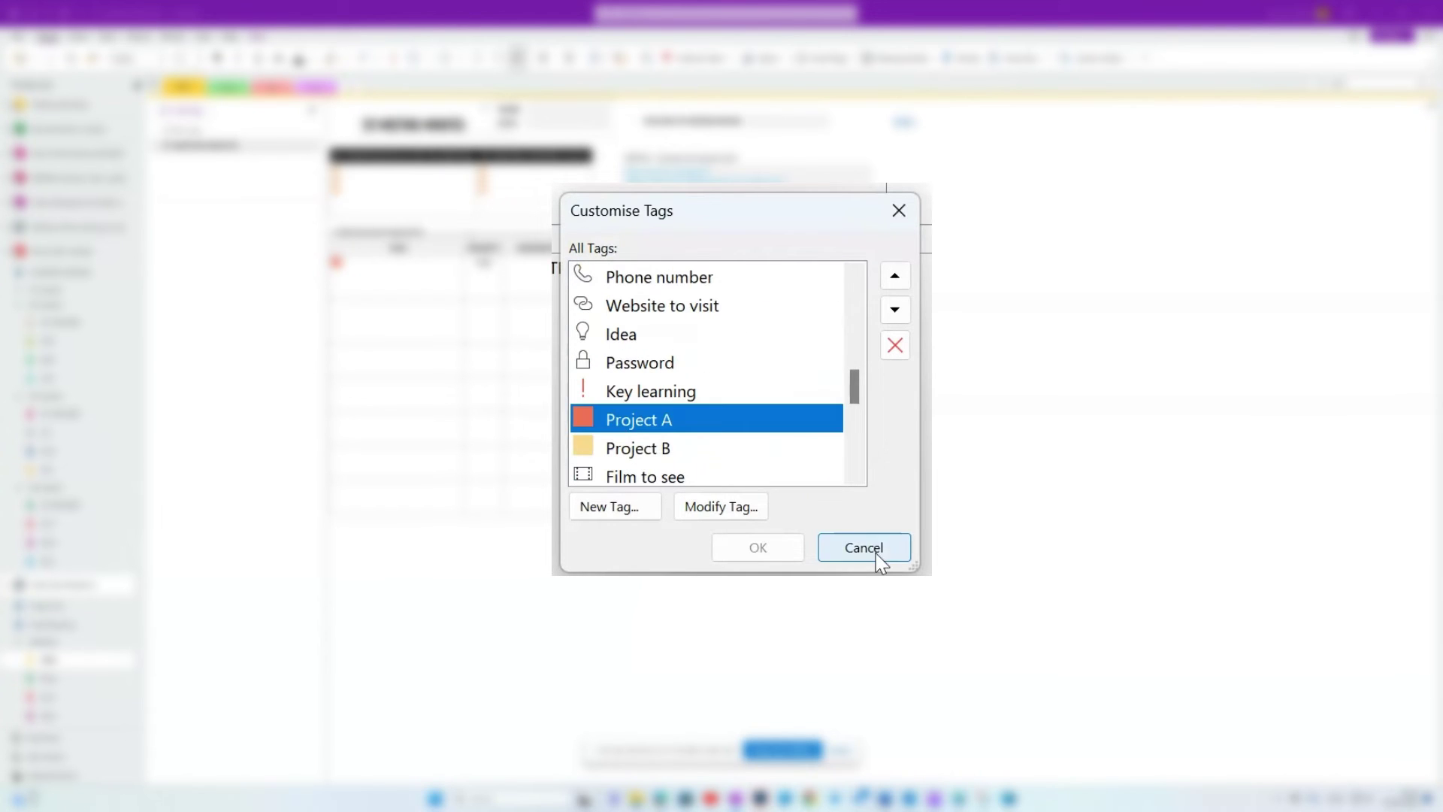
pyautogui.click(695, 506)
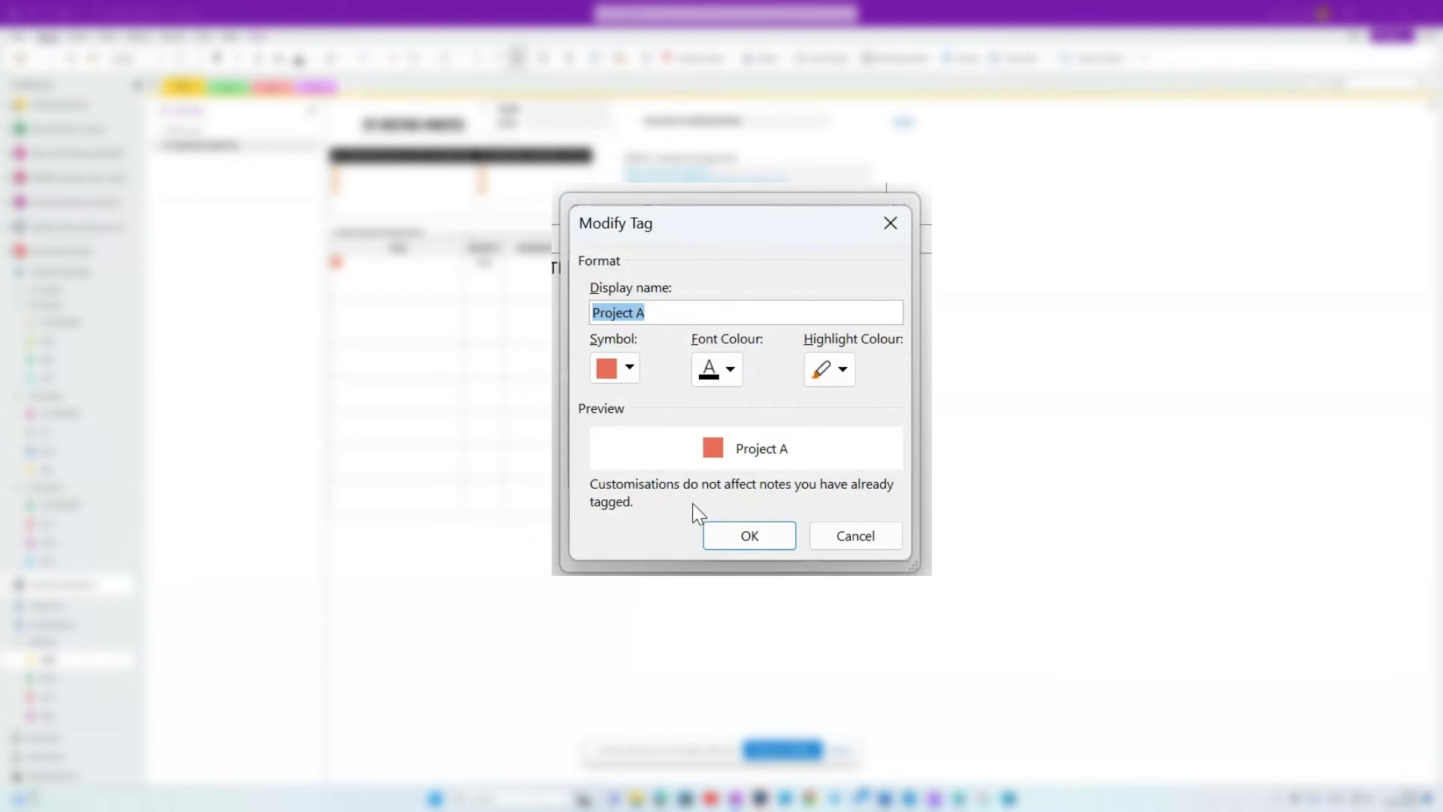
pyautogui.write('N')
pyautogui.press('BackSpace')
pyautogui.write('NOT ST')
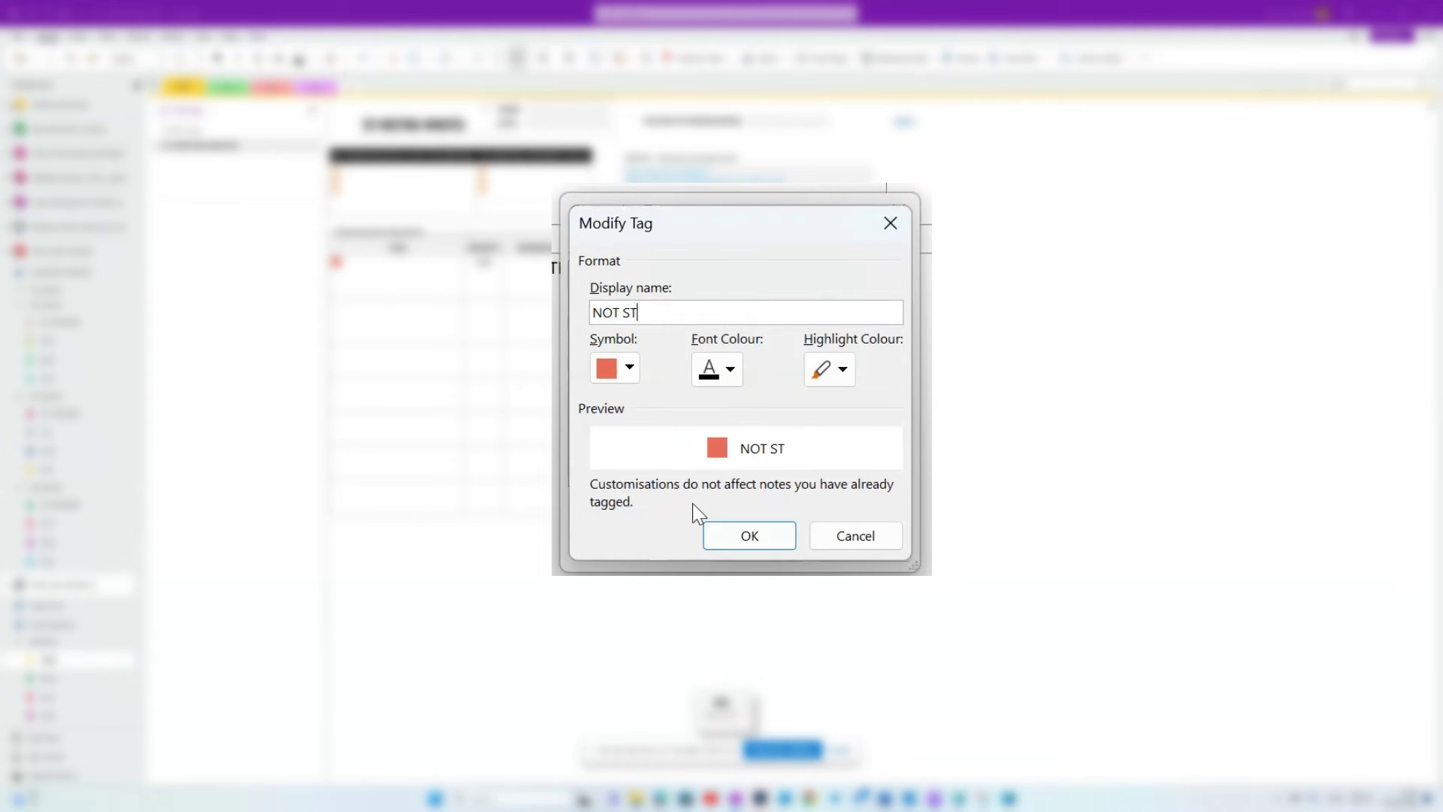
pyautogui.write('ARTED')
pyautogui.click(752, 538)
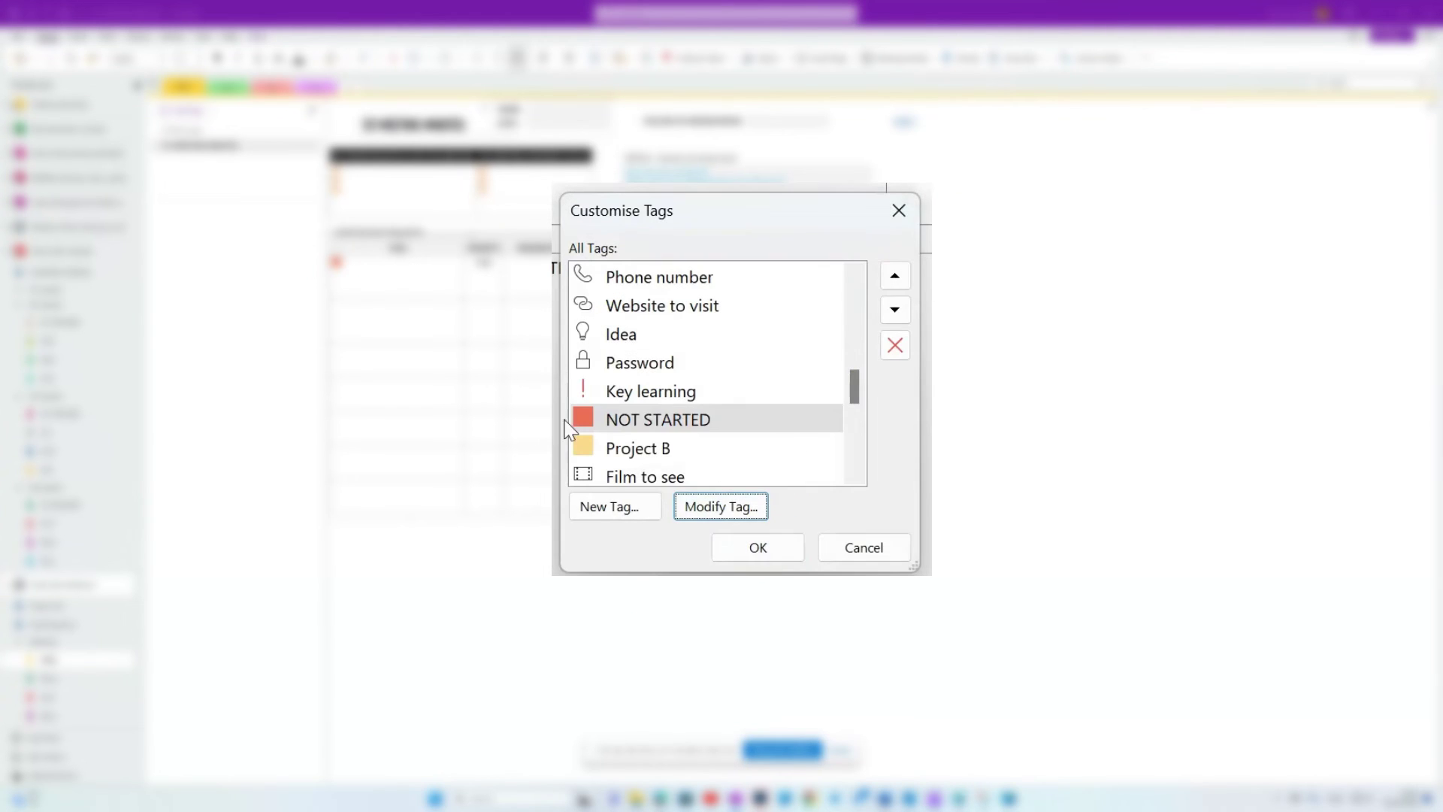
# - Create a new IN PROGRESS tag with a yellow square symbol
pyautogui.click(617, 449)
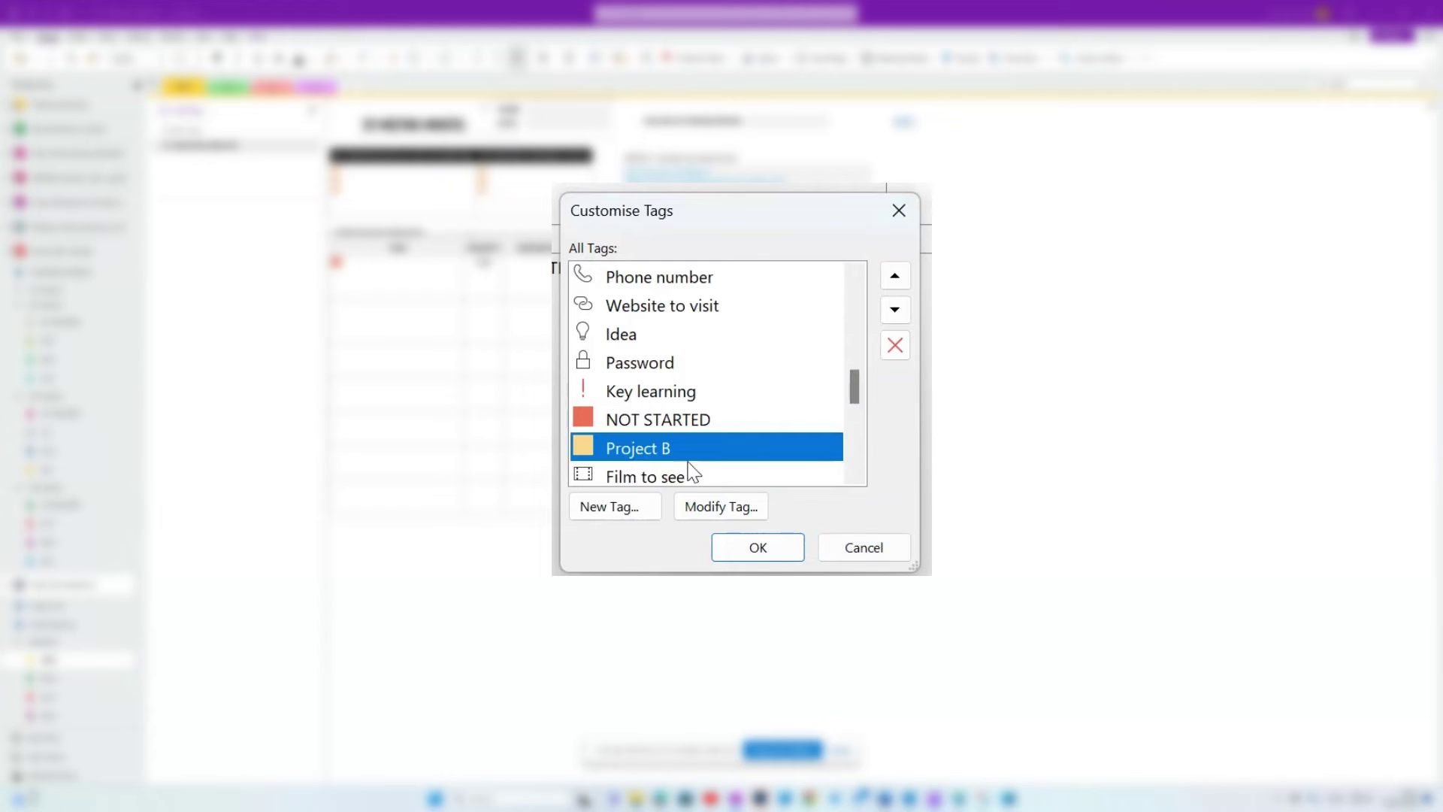
pyautogui.click(615, 506)
pyautogui.write('IN P')
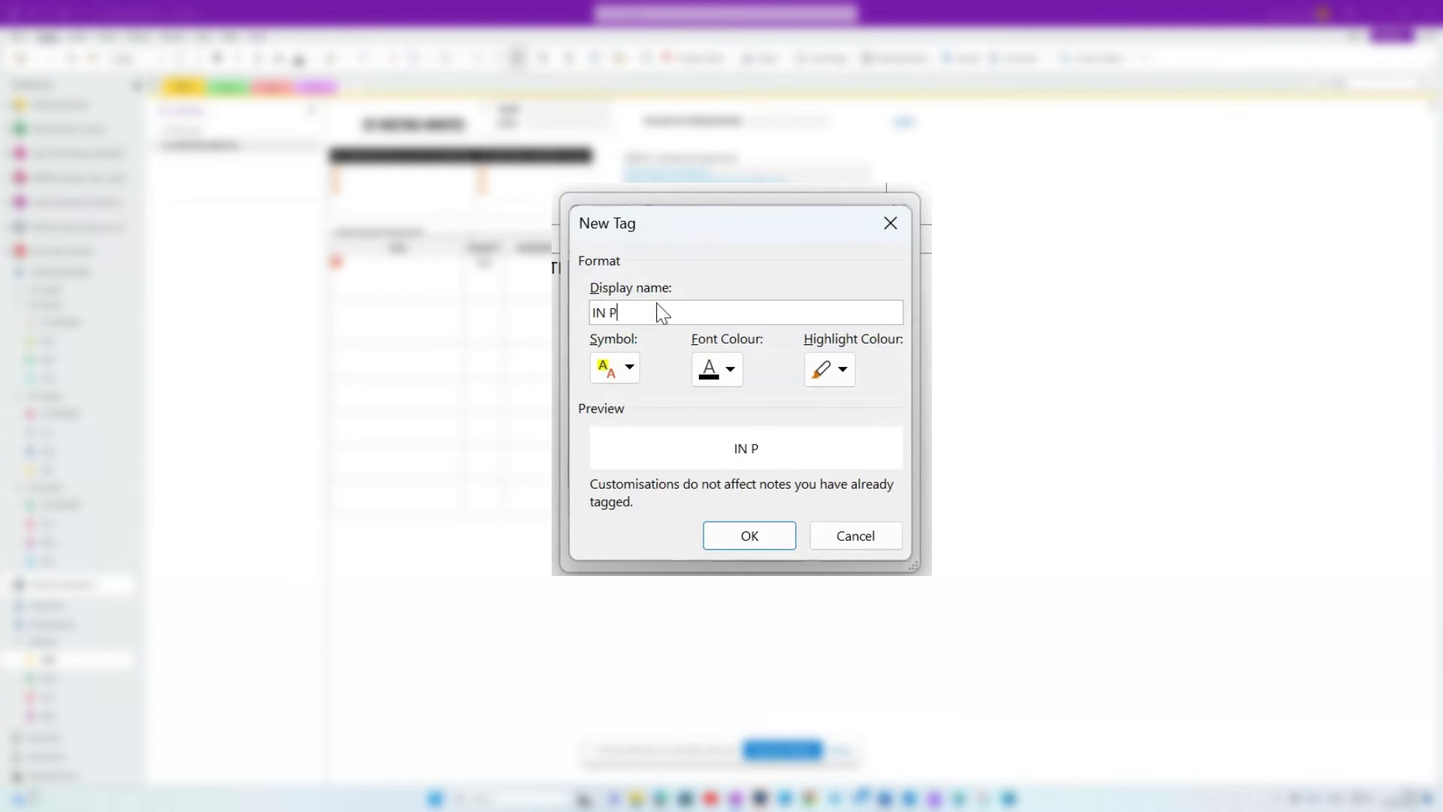
pyautogui.write('ROGRESS')
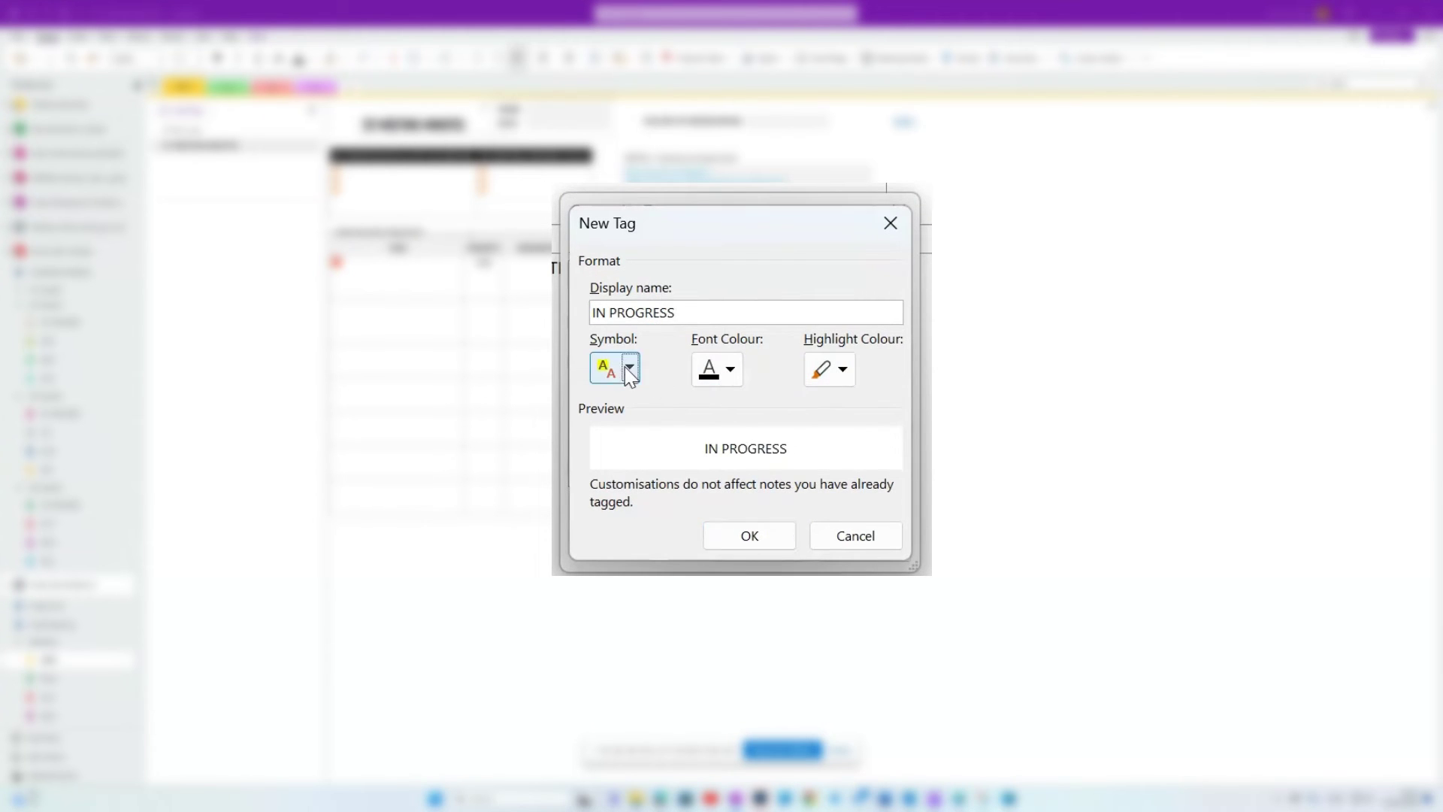
pyautogui.click(627, 367)
pyautogui.click(756, 553)
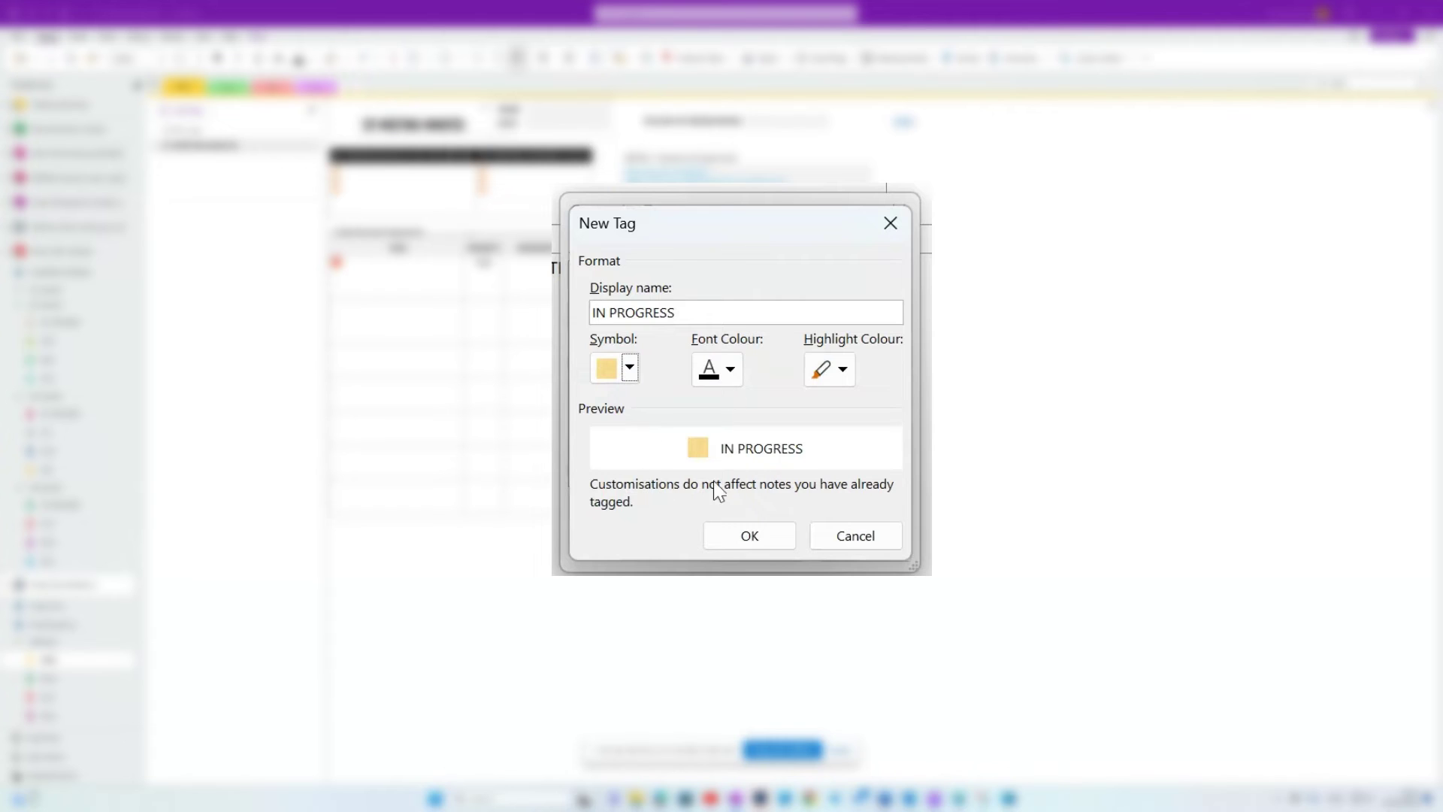
pyautogui.click(744, 535)
# - Move NOT STARTED up to second place in the tag list
pyautogui.scroll(1, 673, 460)
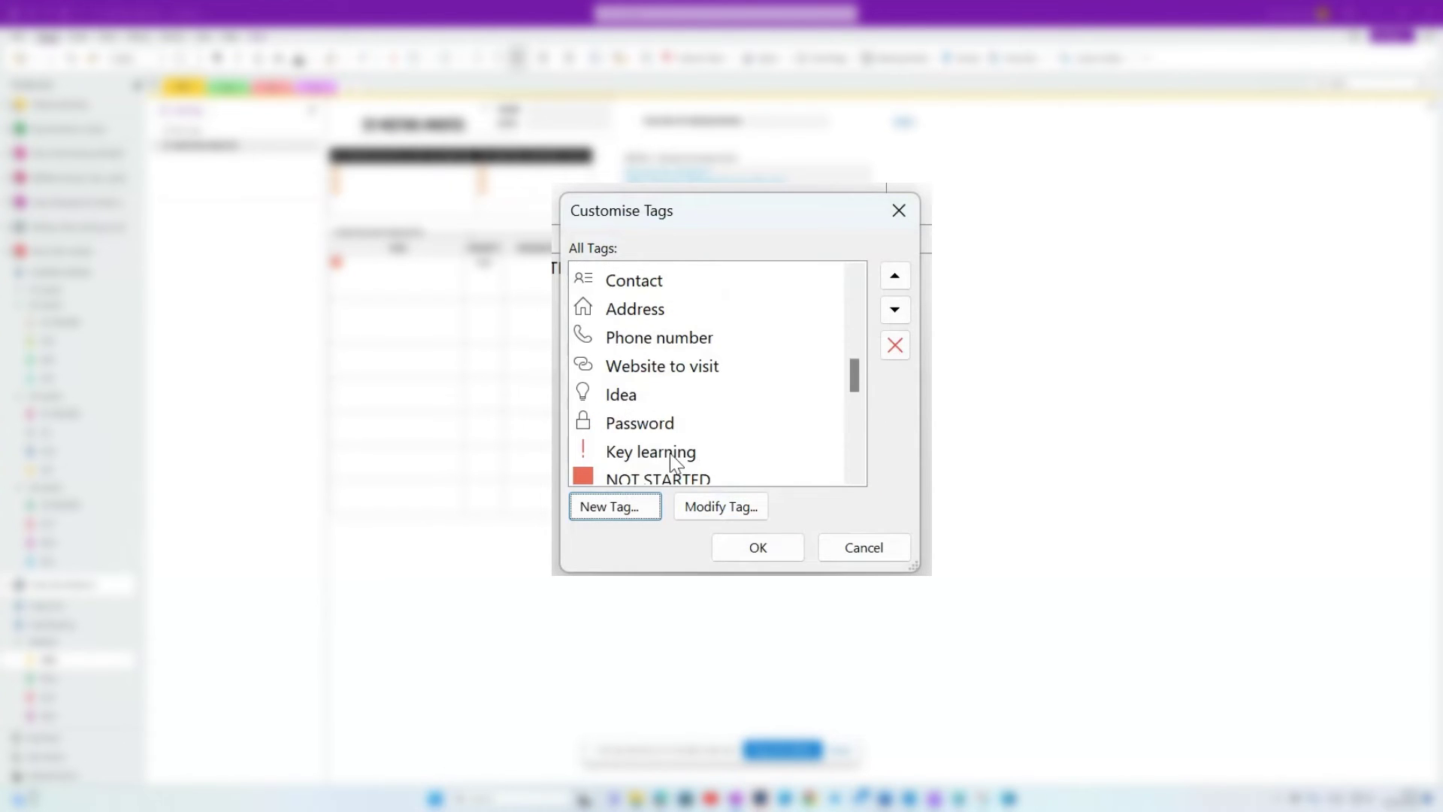
pyautogui.click(669, 480)
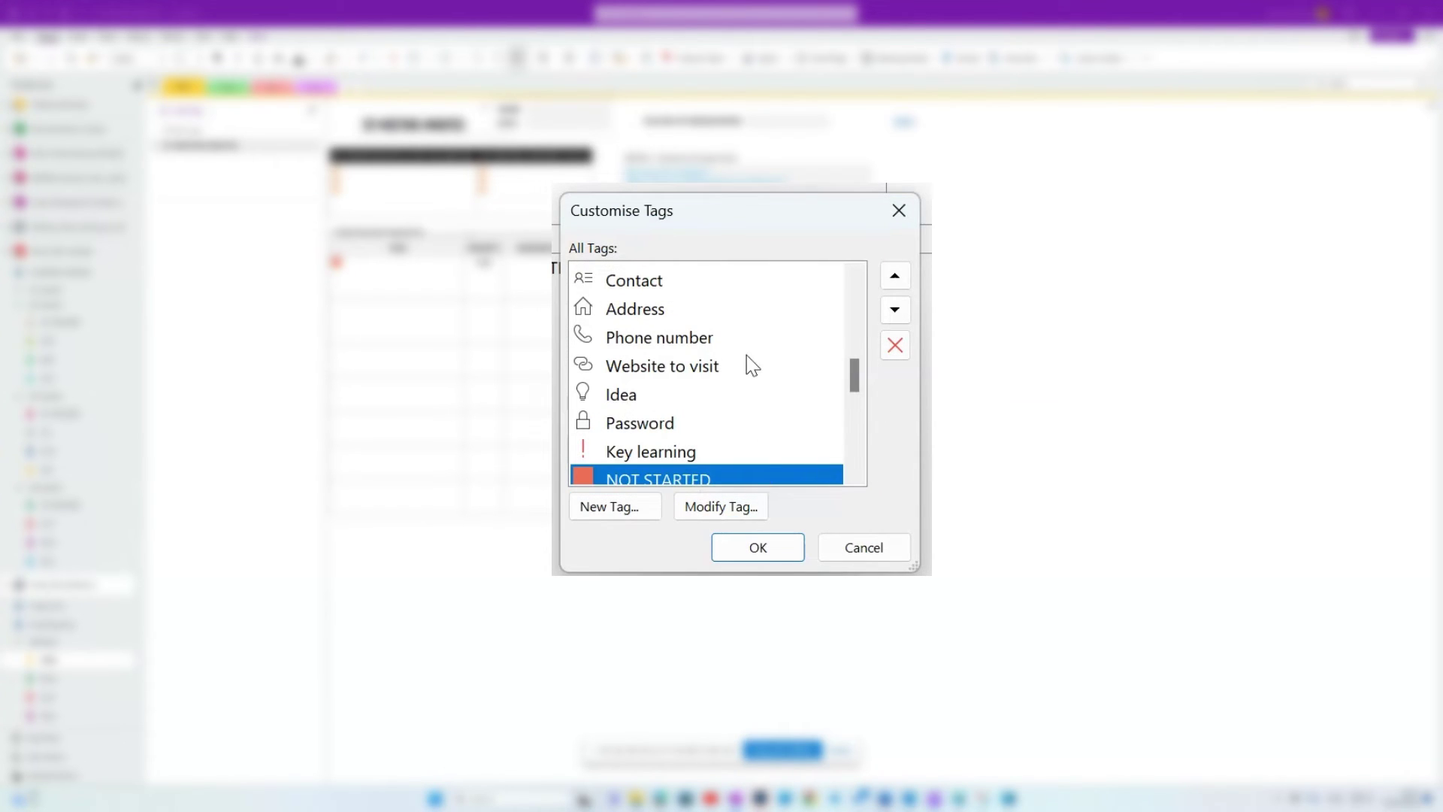
pyautogui.click(894, 275)
pyautogui.click(894, 274)
pyautogui.click(893, 274)
pyautogui.click(894, 274)
pyautogui.click(894, 274)
pyautogui.click(893, 275)
pyautogui.click(893, 275)
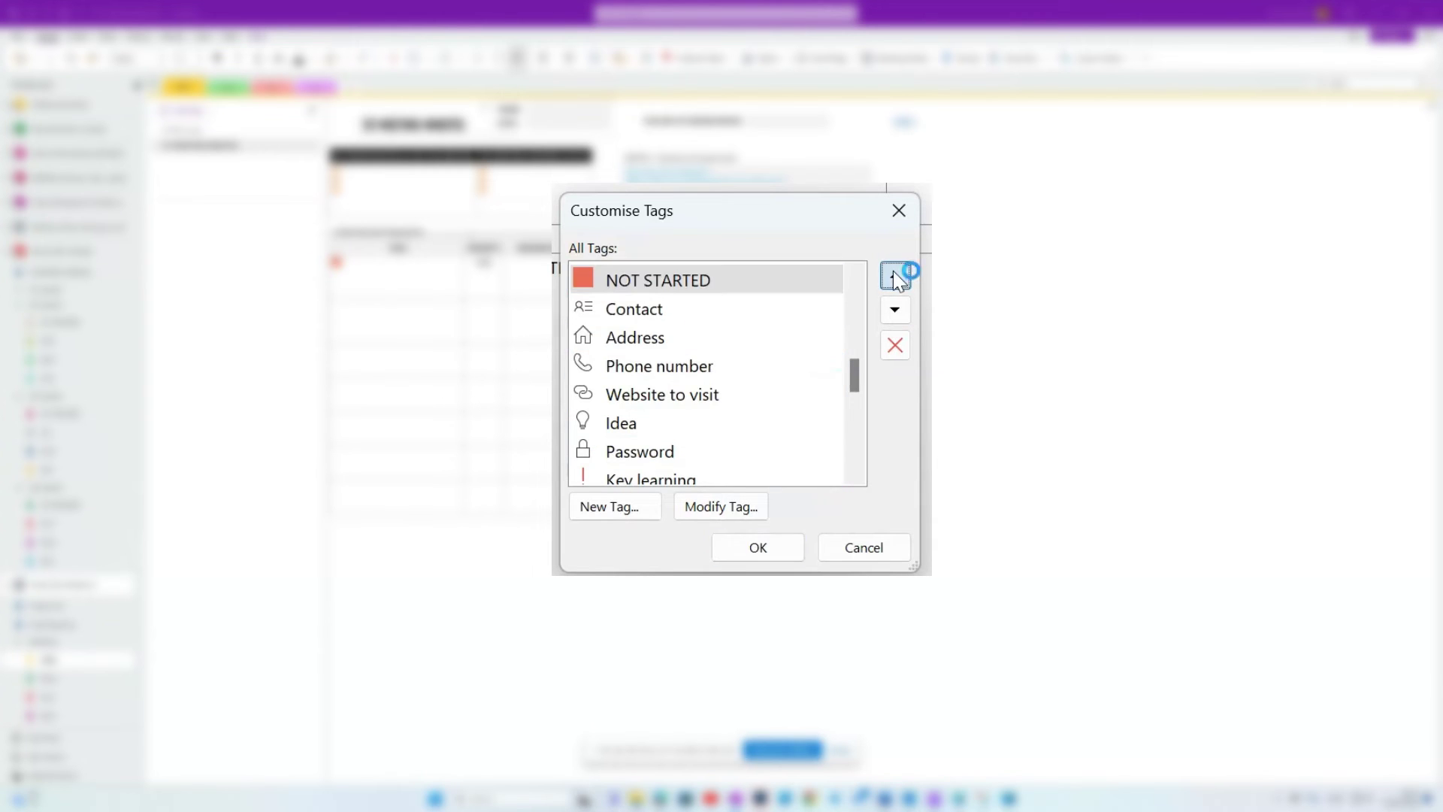
pyautogui.click(894, 275)
pyautogui.doubleClick(893, 274)
pyautogui.doubleClick(894, 274)
pyautogui.doubleClick(894, 275)
pyautogui.doubleClick(893, 275)
pyautogui.doubleClick(894, 275)
pyautogui.doubleClick(894, 275)
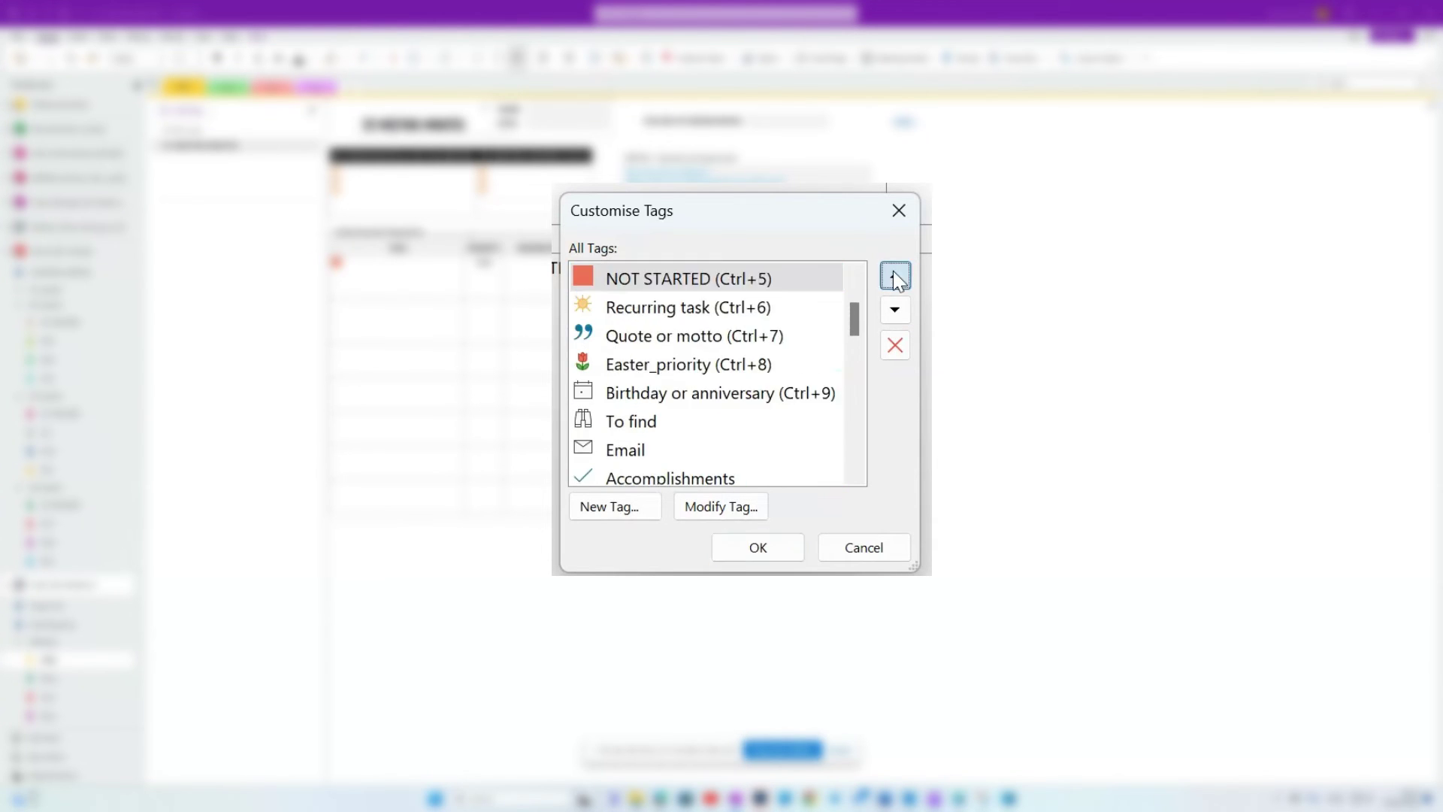
pyautogui.doubleClick(894, 275)
pyautogui.doubleClick(894, 274)
pyautogui.click(894, 309)
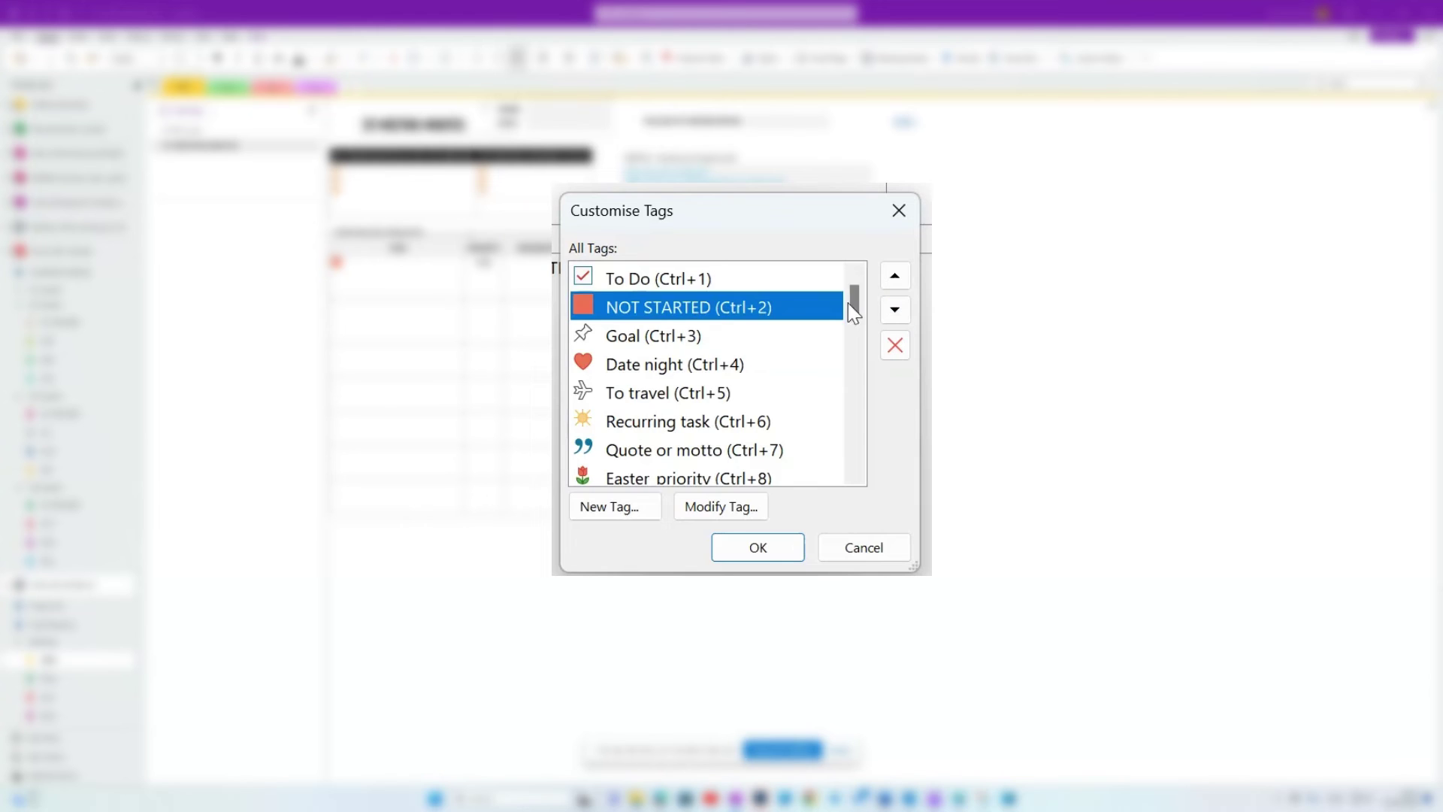
# - Put IN PROGRESS in third place and apply the tag changes
pyautogui.scroll(-10, 734, 409)
pyautogui.scroll(4, 725, 391)
pyautogui.click(726, 400)
pyautogui.click(895, 276)
pyautogui.doubleClick(894, 276)
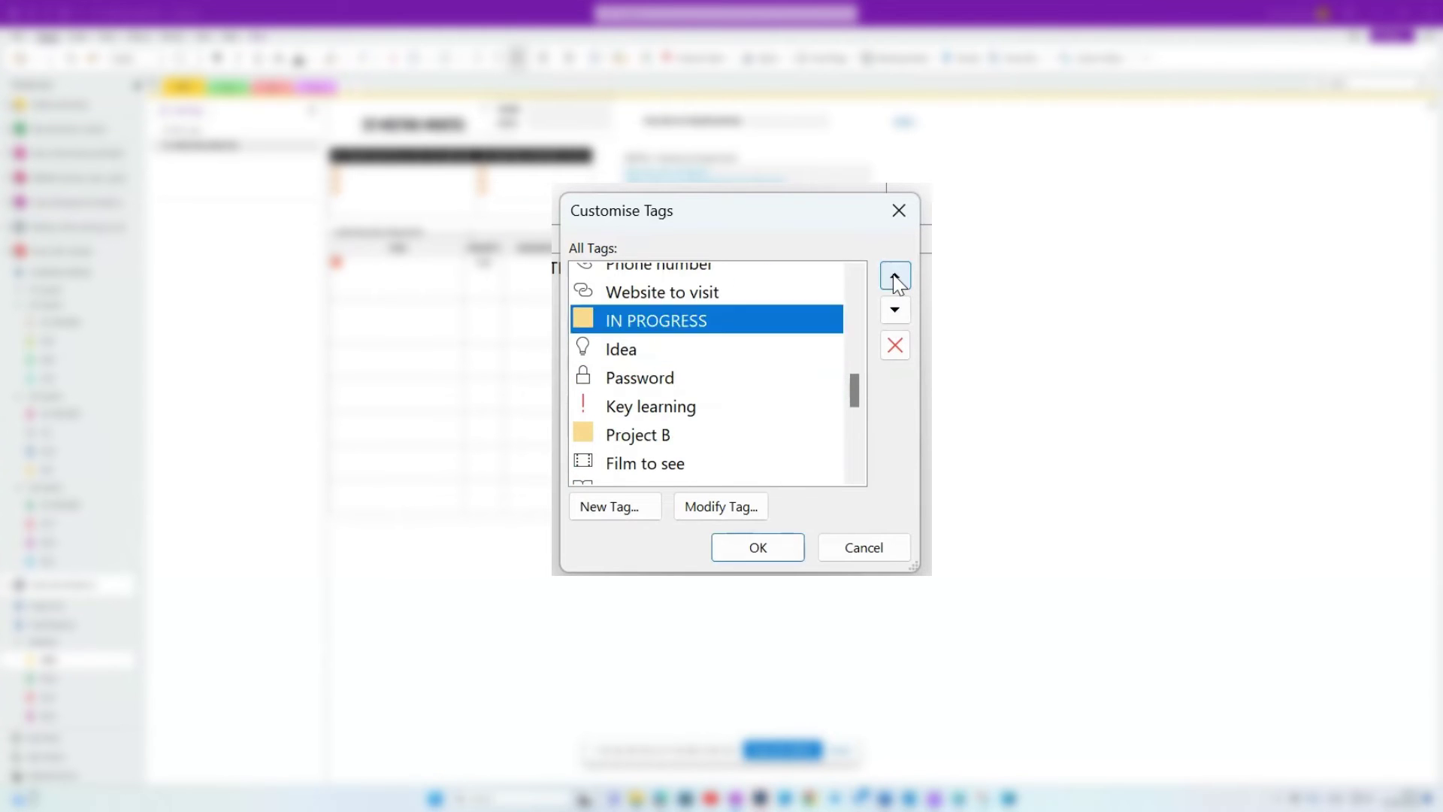
pyautogui.doubleClick(894, 275)
pyautogui.doubleClick(894, 275)
pyautogui.doubleClick(894, 275)
pyautogui.doubleClick(894, 275)
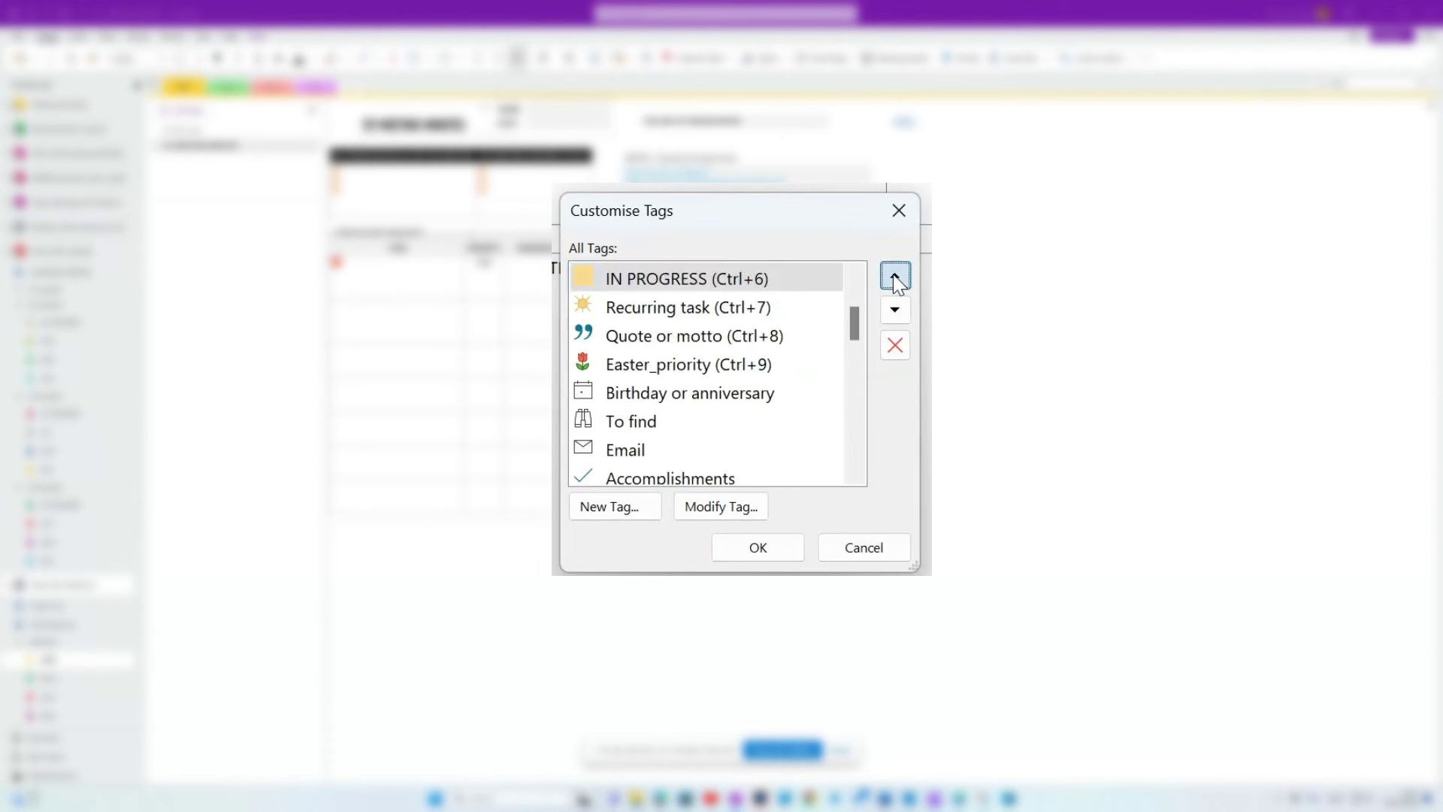
pyautogui.doubleClick(894, 275)
pyautogui.doubleClick(894, 275)
pyautogui.click(894, 275)
pyautogui.doubleClick(894, 309)
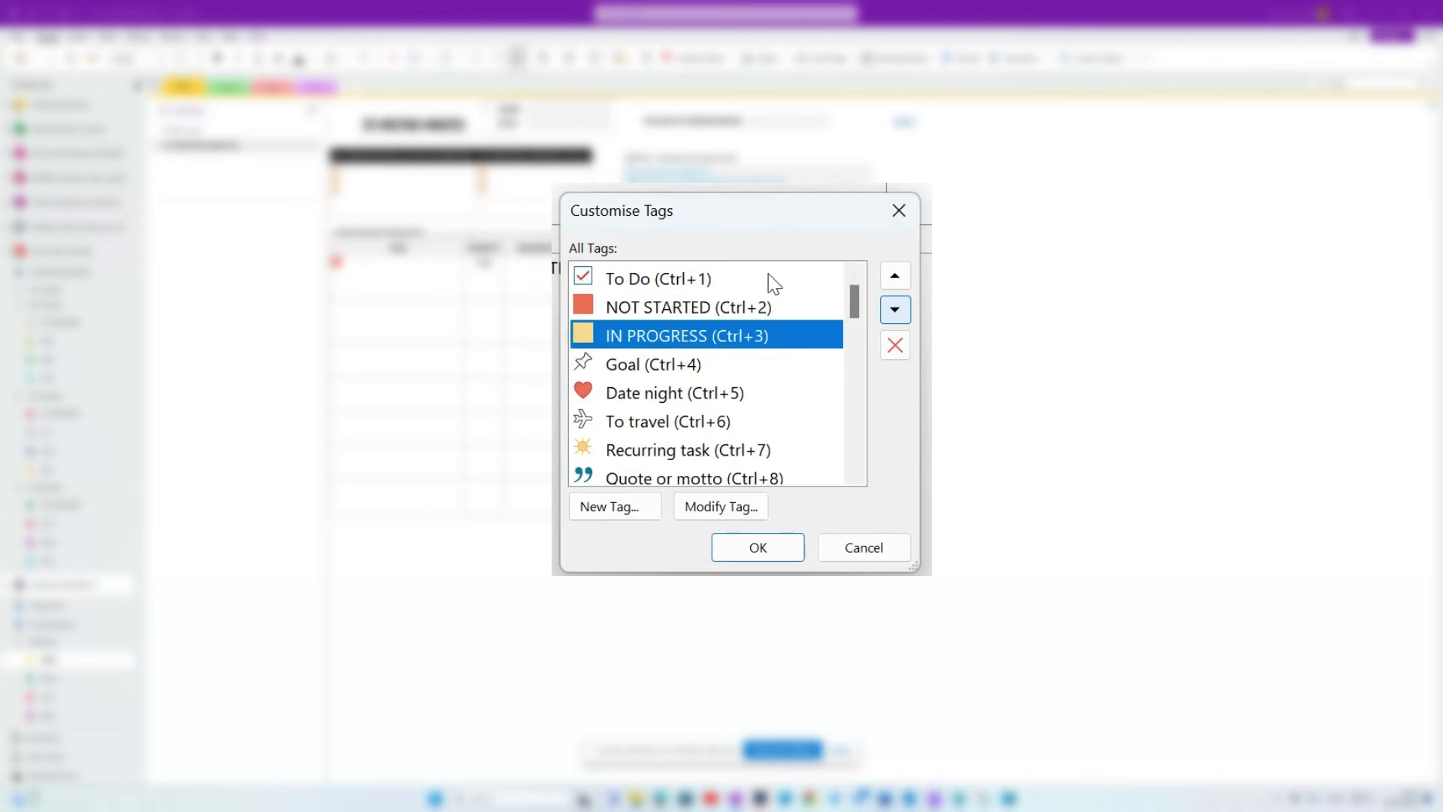
pyautogui.click(760, 548)
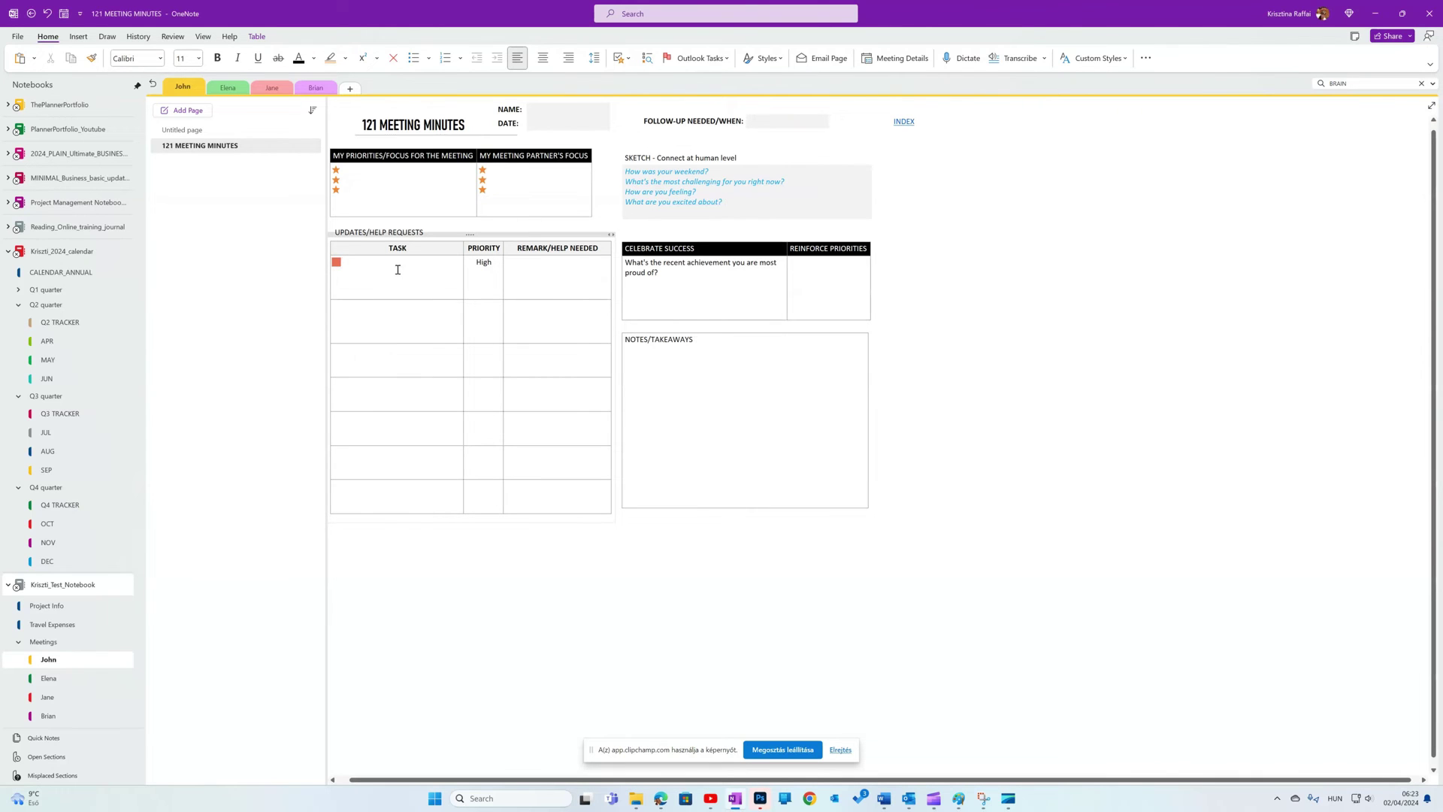
# - Enter 'Create 1-pager' and 'Update Budget for April' as tagged tasks in the first two TASK rows
pyautogui.hotkey('ctrl', '3')
pyautogui.click(336, 261)
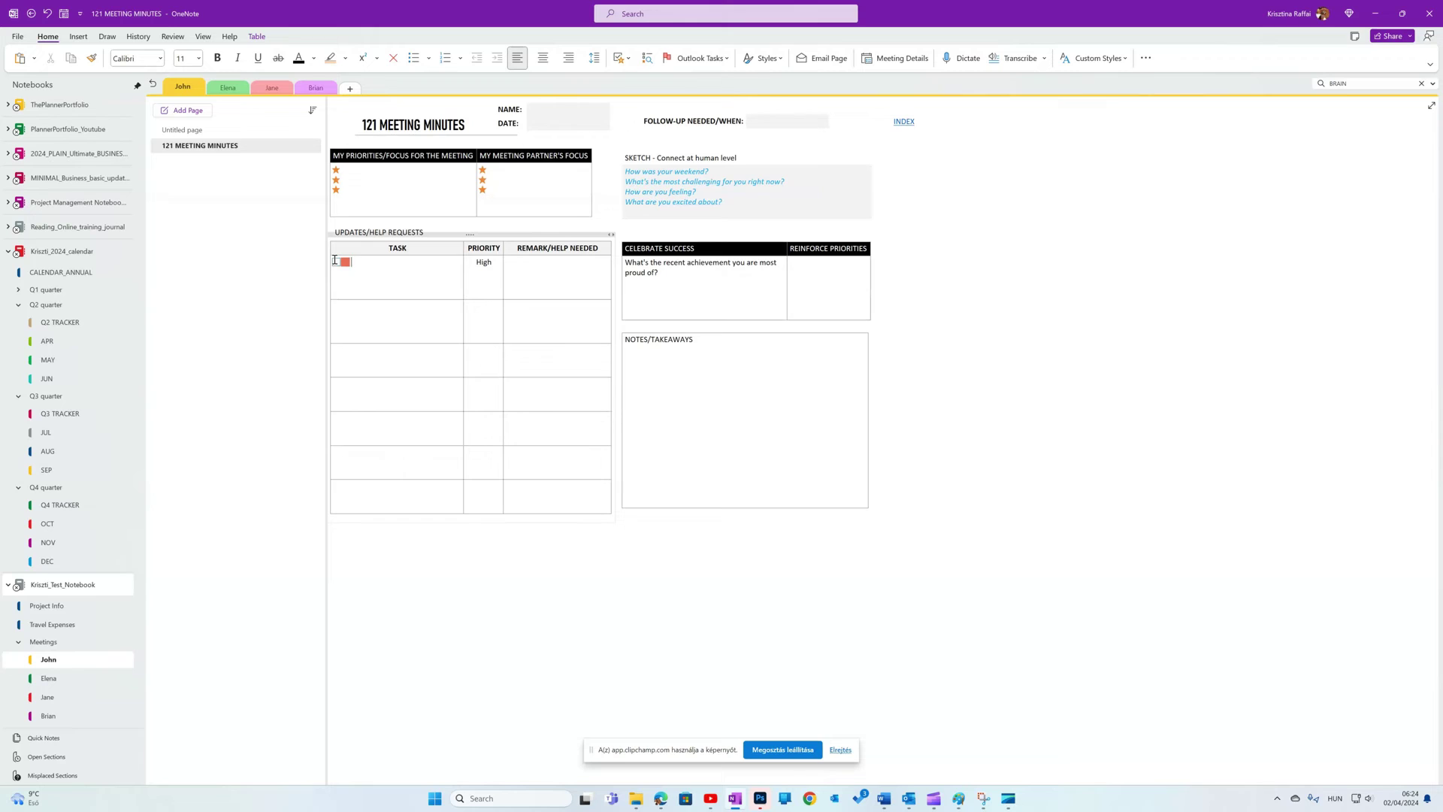
pyautogui.write('Create')
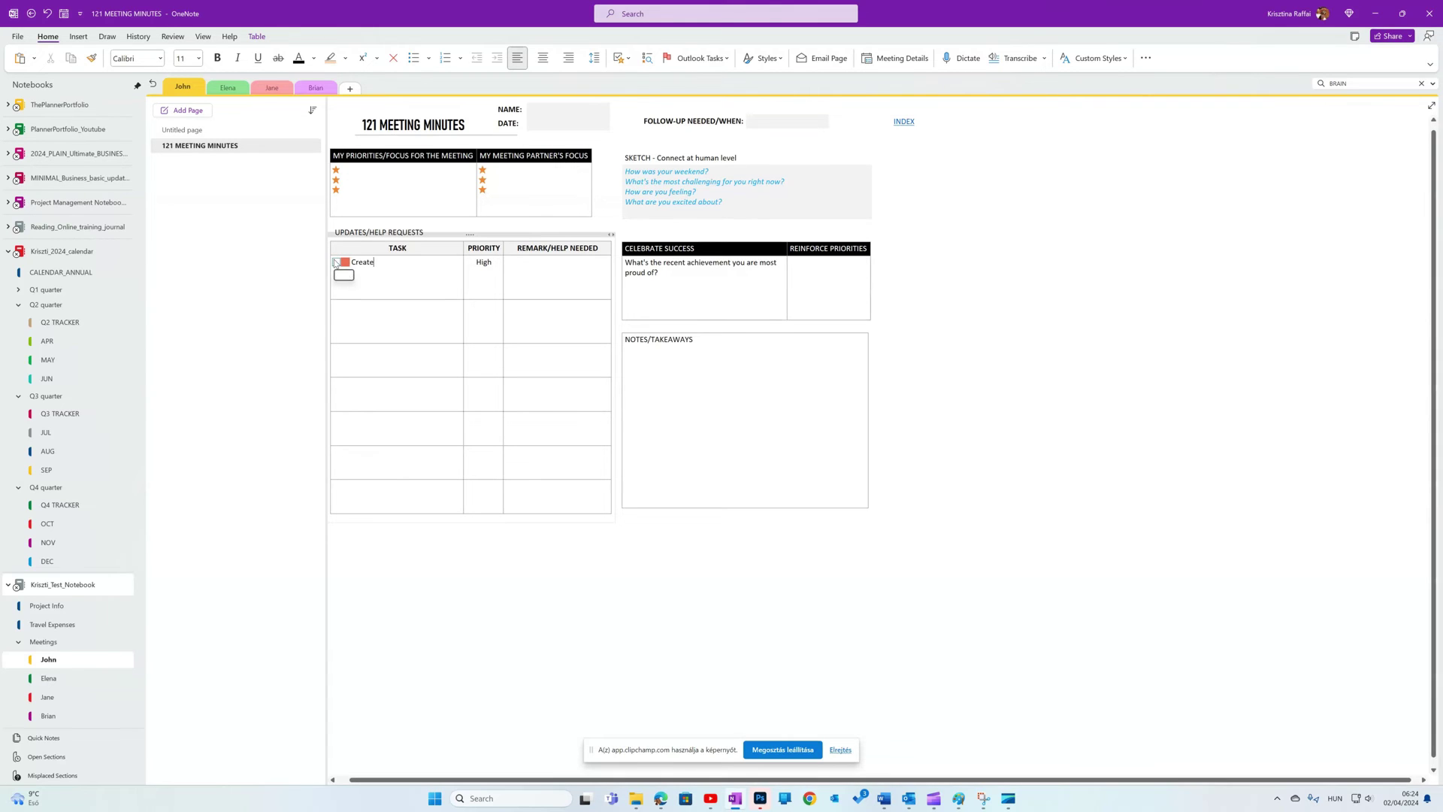
pyautogui.write(' 1-pager')
pyautogui.click(375, 312)
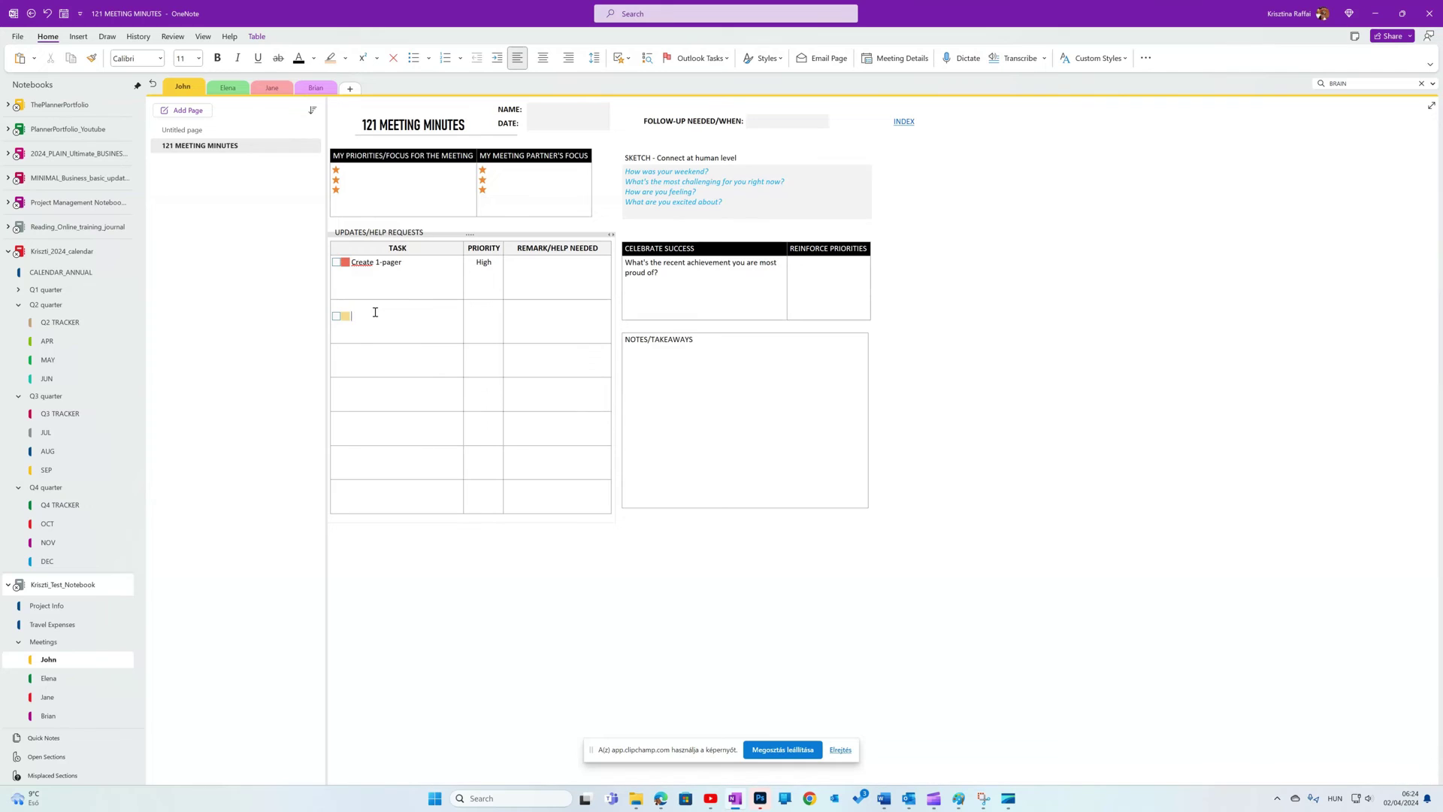
pyautogui.write('Update Budget for April')
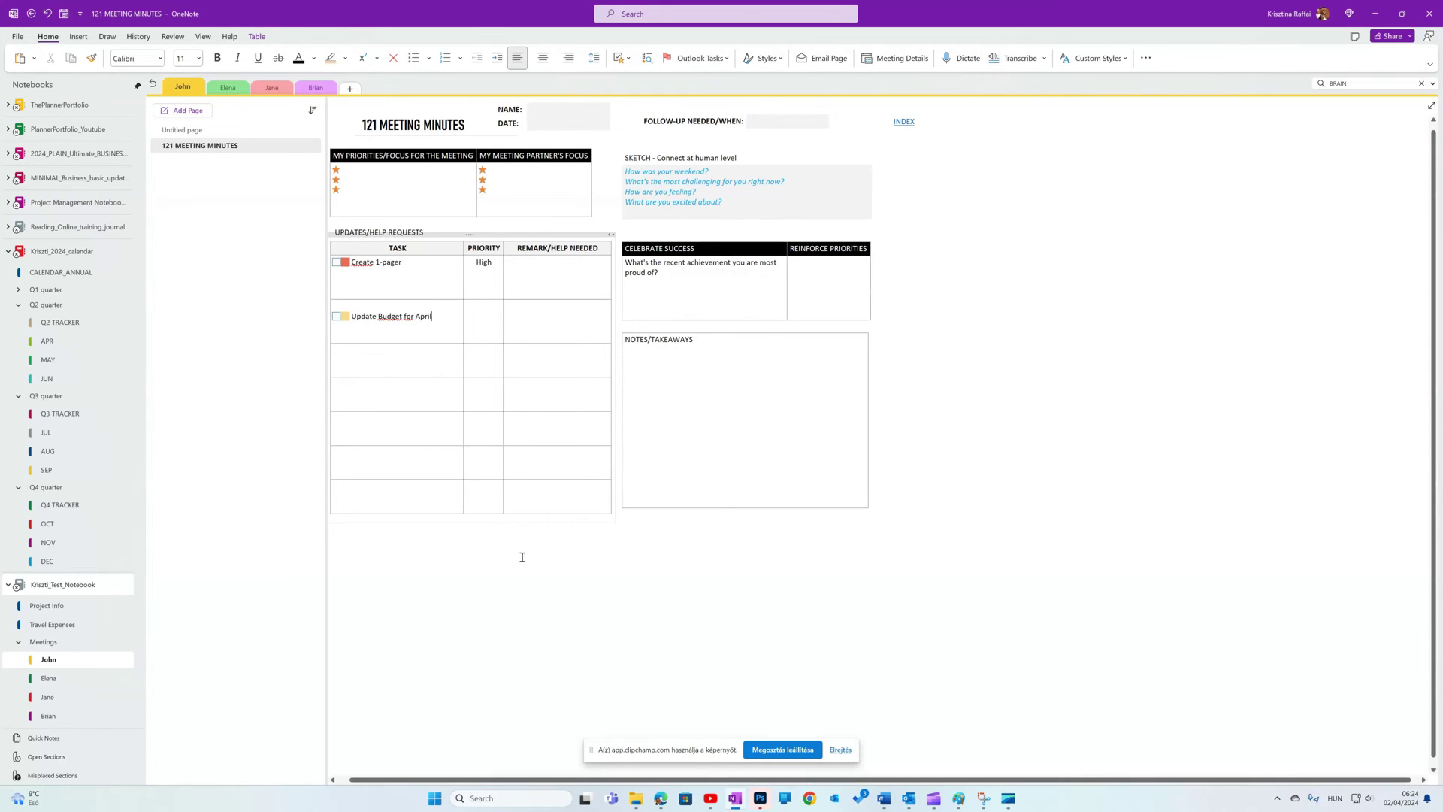
pyautogui.click(523, 557)
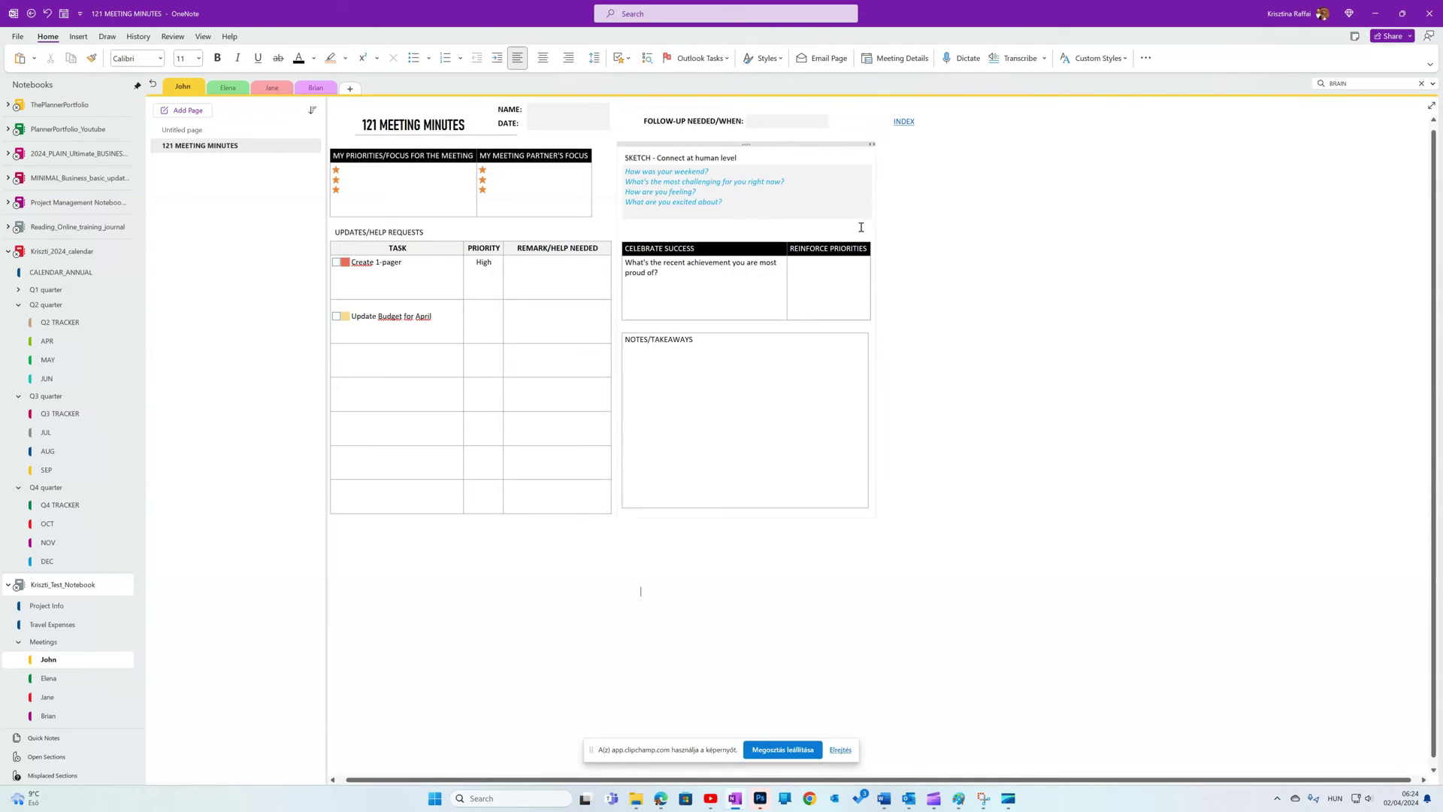
# - Open the Tags Summary pane with the search limited to this notebook
pyautogui.click(927, 181)
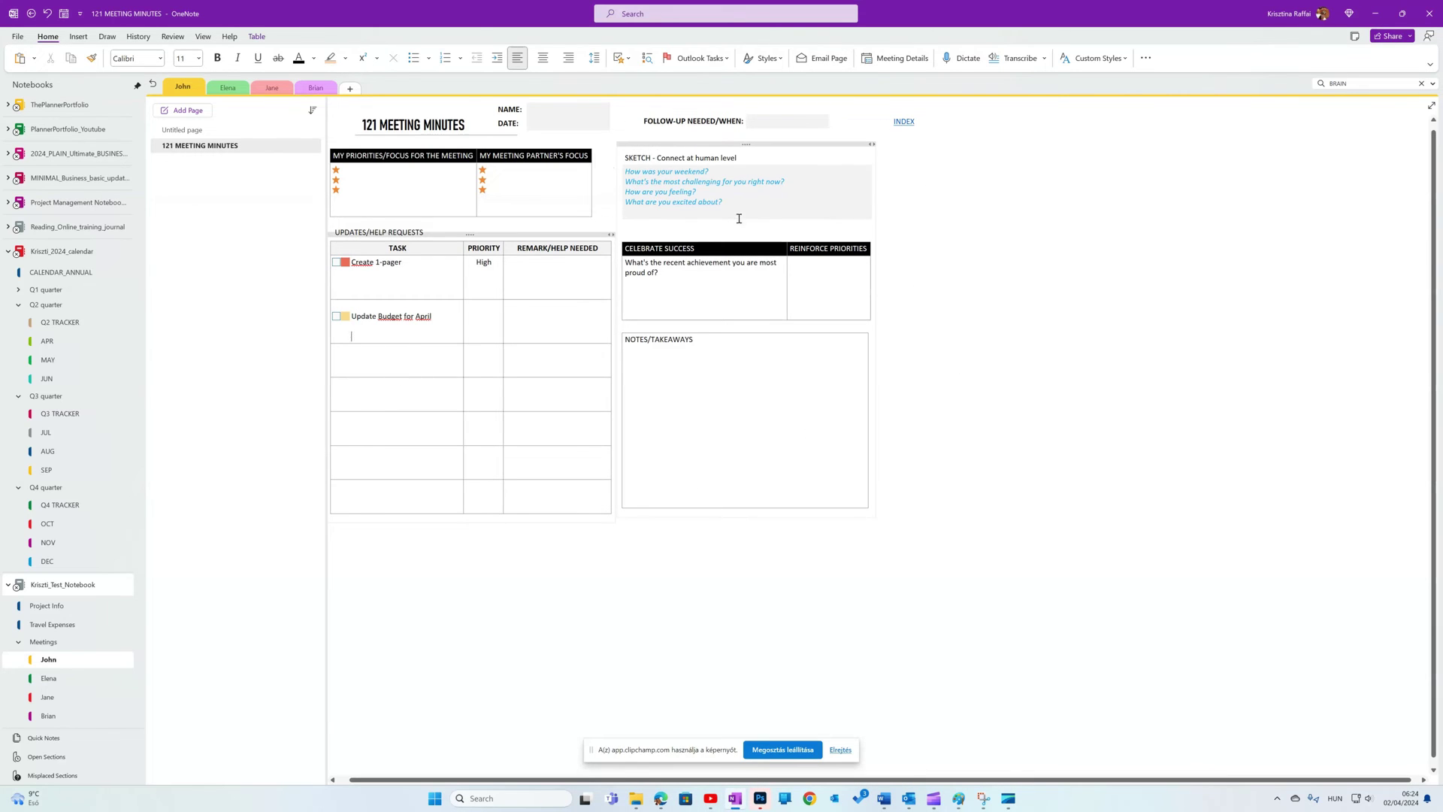
pyautogui.click(648, 60)
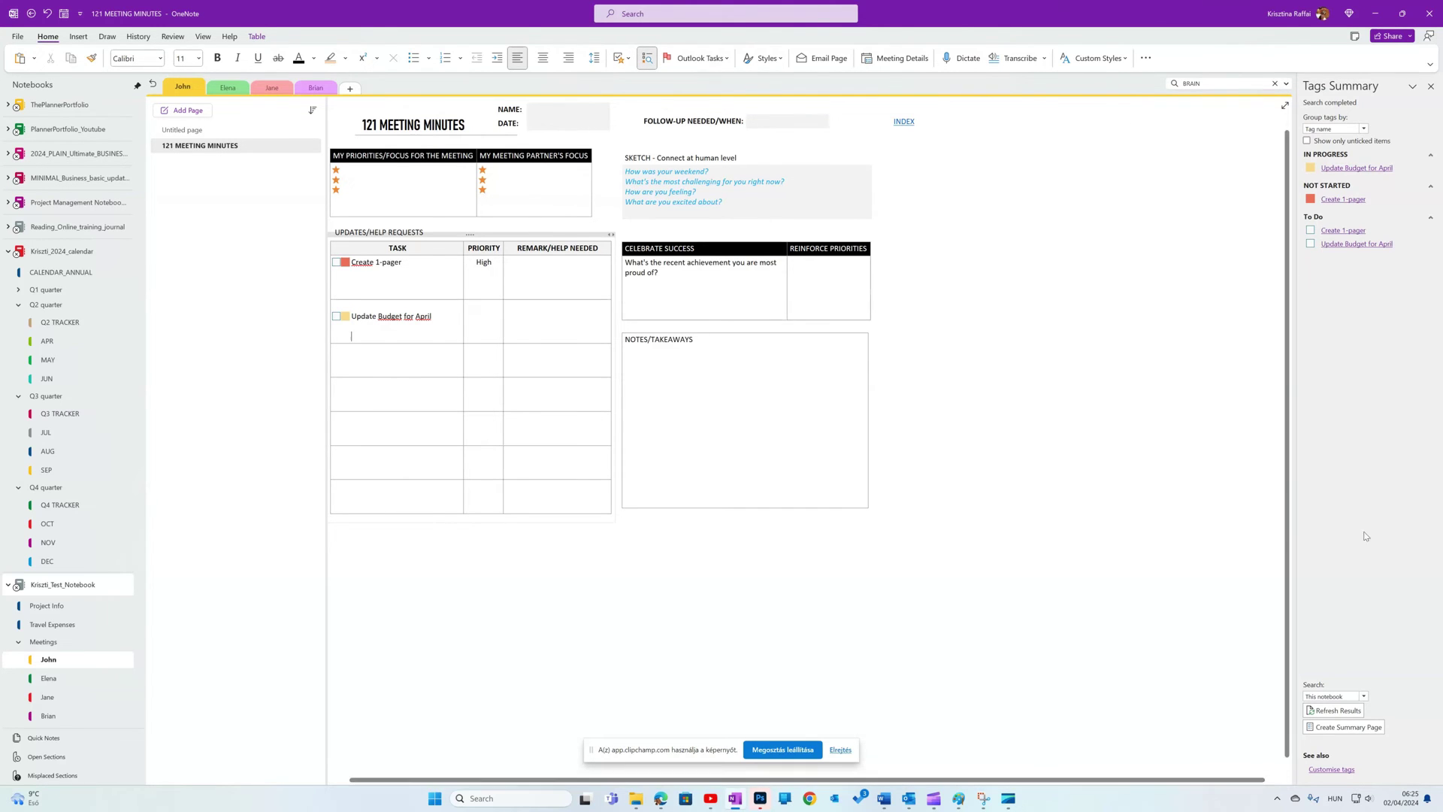
pyautogui.click(1364, 697)
pyautogui.click(1364, 696)
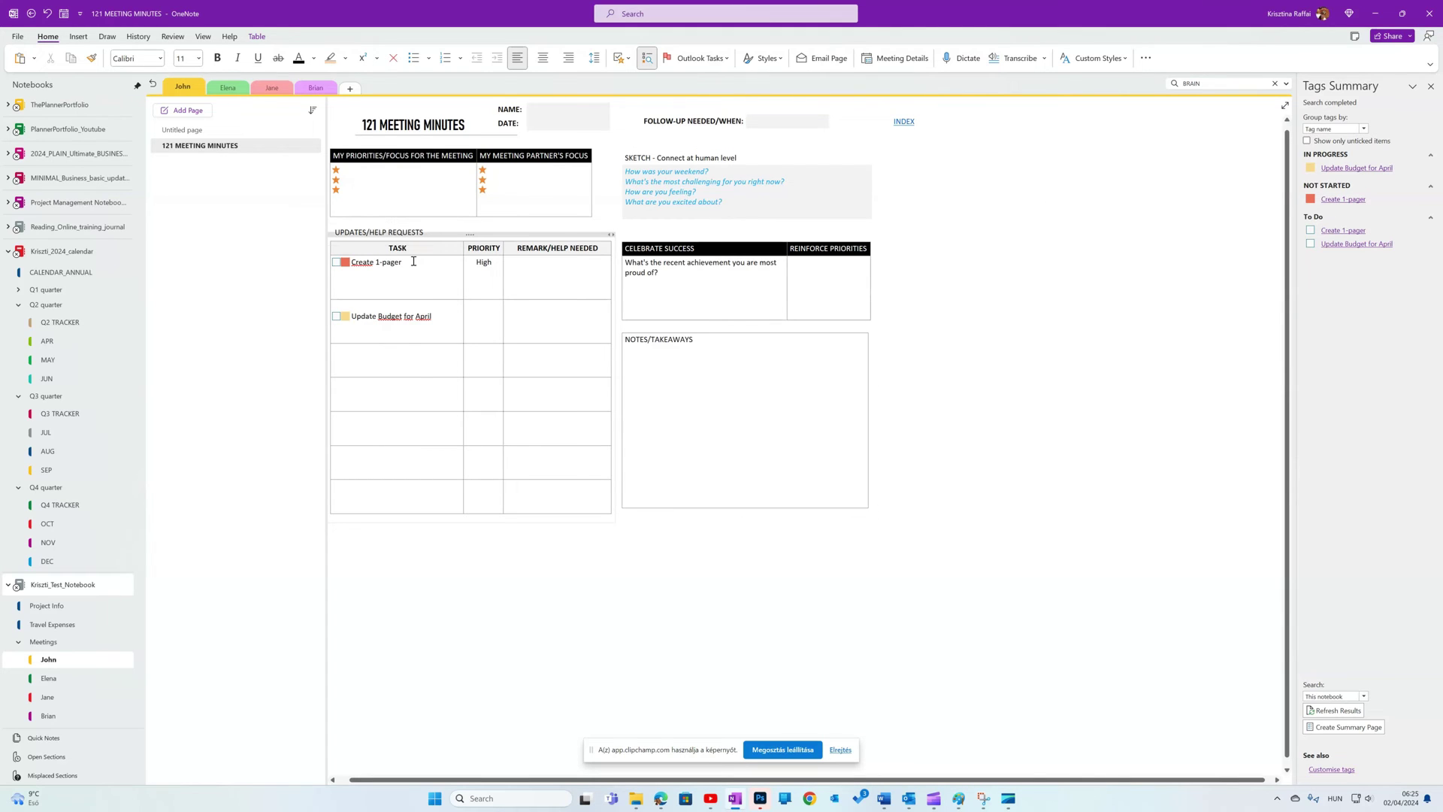
# - Remove NOT STARTED from Create 1-pager, mark it complete, and refresh the summary
pyautogui.hotkey('ctrl', '0')
pyautogui.hotkey('ctrl', '1')
pyautogui.click(1334, 710)
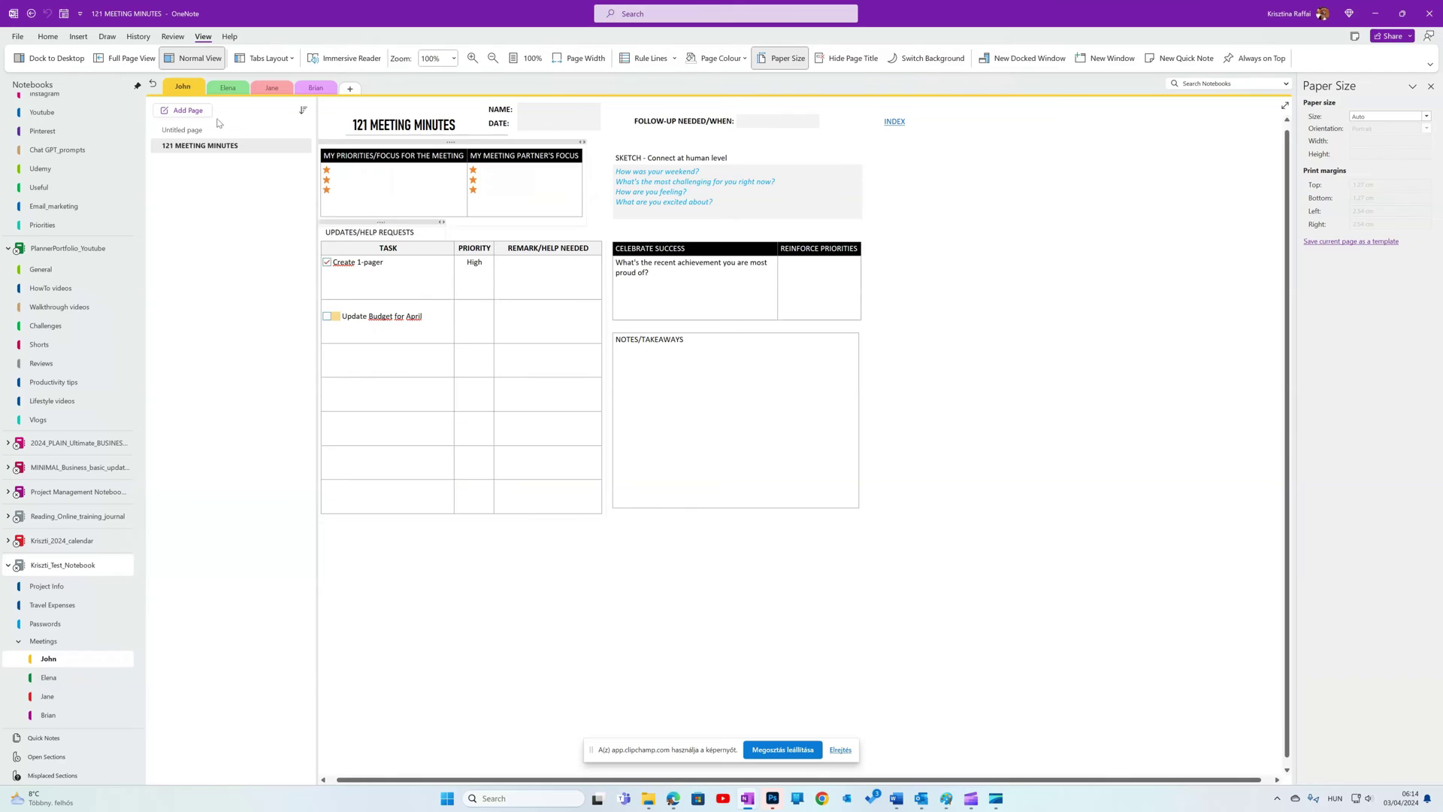
# - Save the 121 MEETING MINUTES page as a page template named '121 Meeting'
pyautogui.click(780, 60)
pyautogui.click(1339, 242)
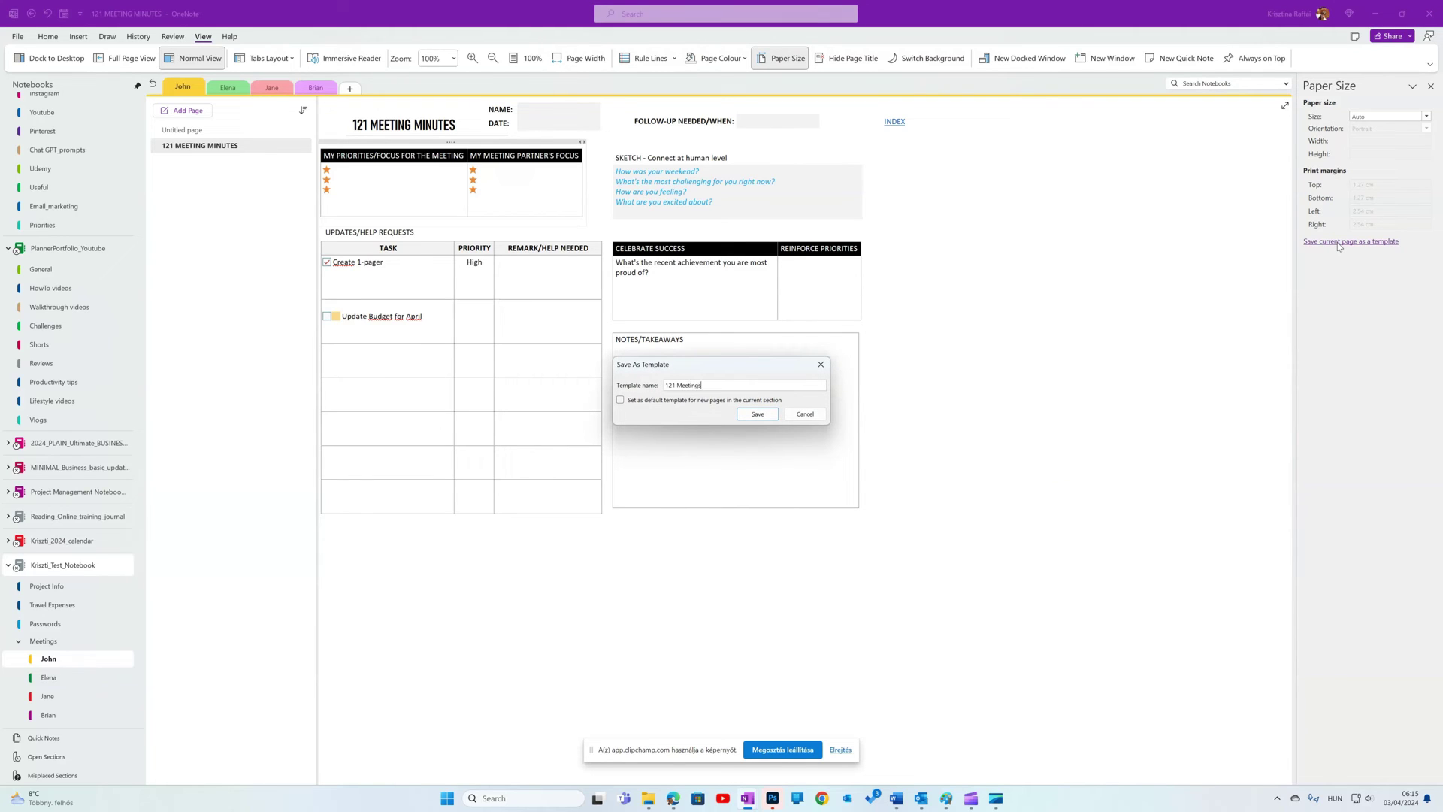
pyautogui.click(759, 413)
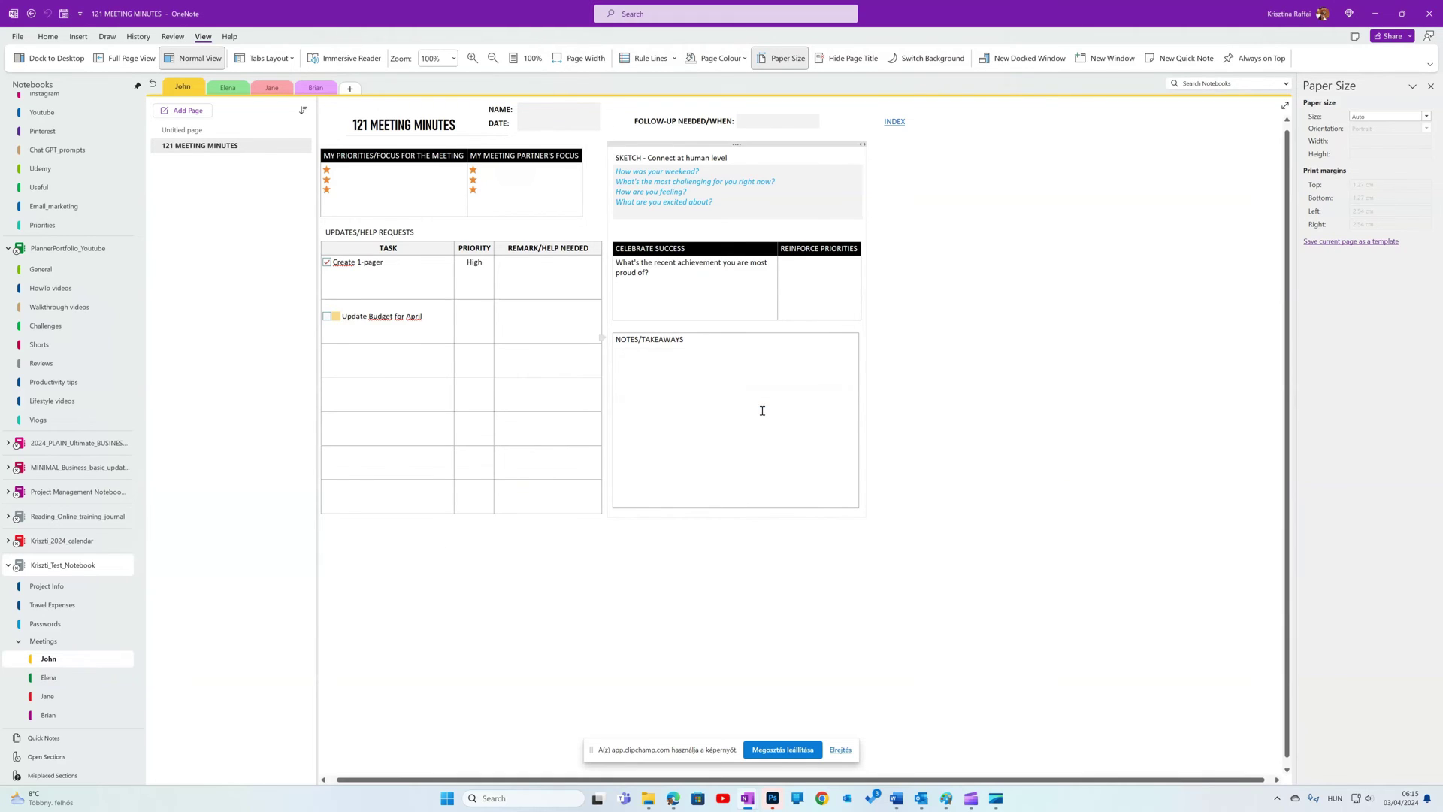
pyautogui.click(548, 558)
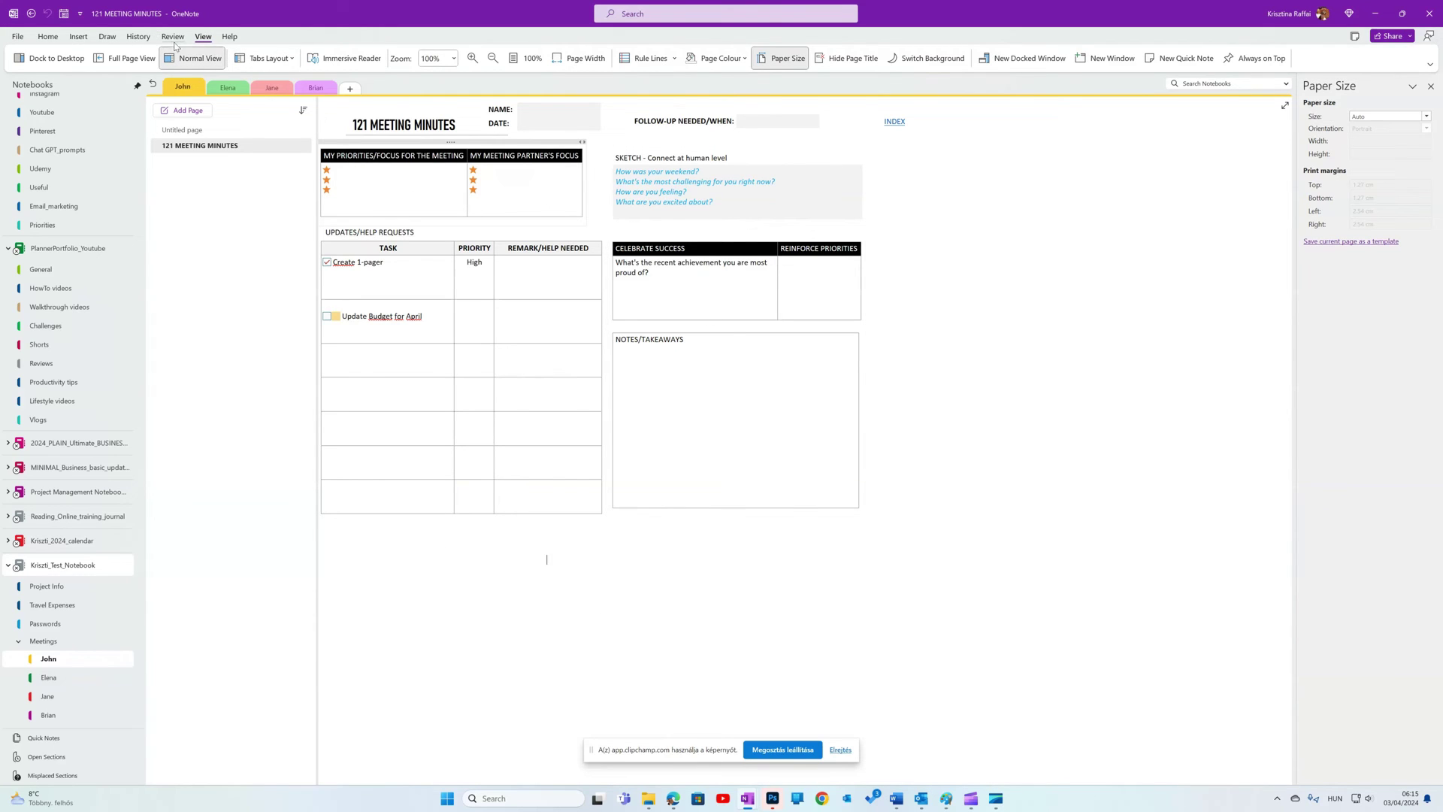
# - Browse the Page Templates pane and expand My Templates to find 121 Meetings
pyautogui.click(78, 38)
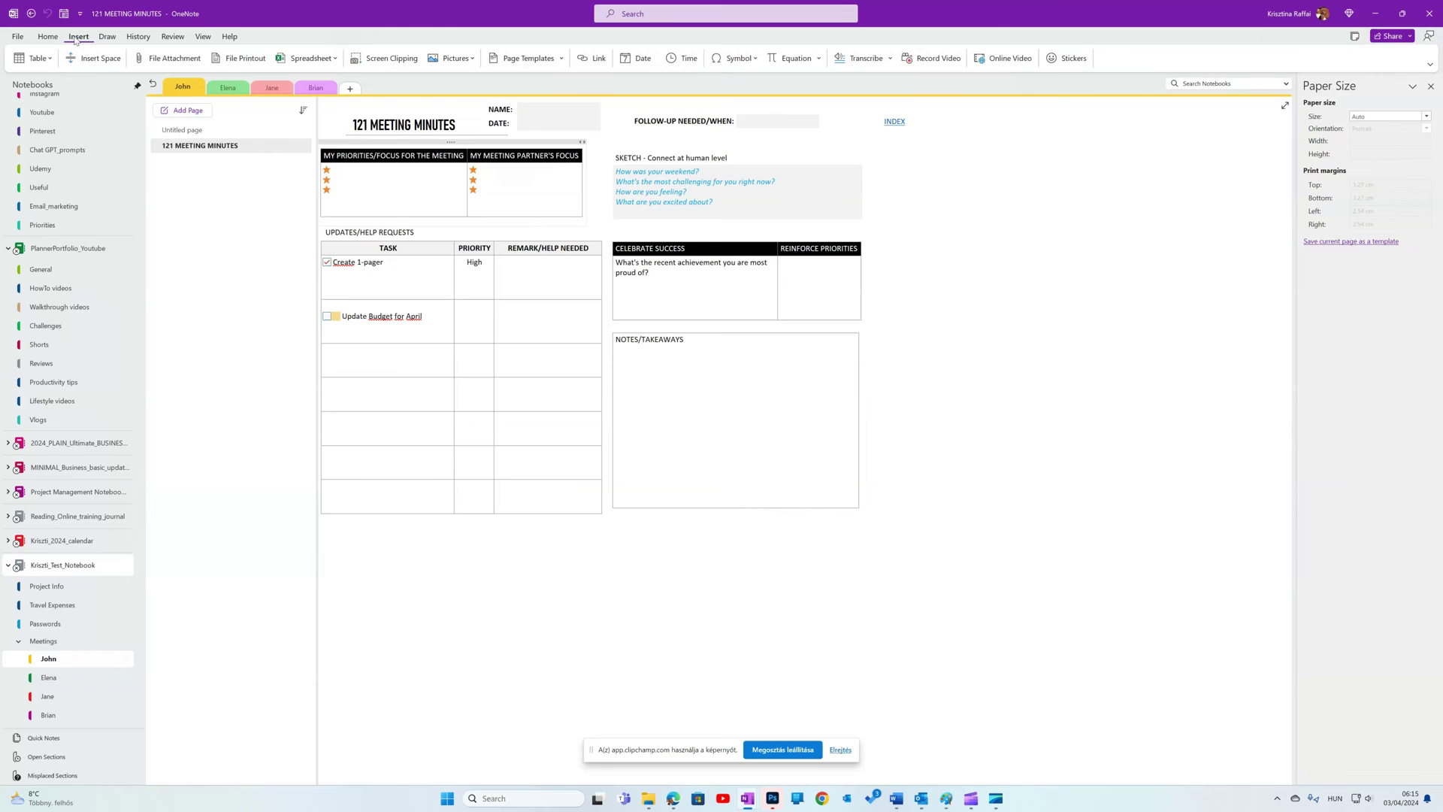
pyautogui.click(562, 59)
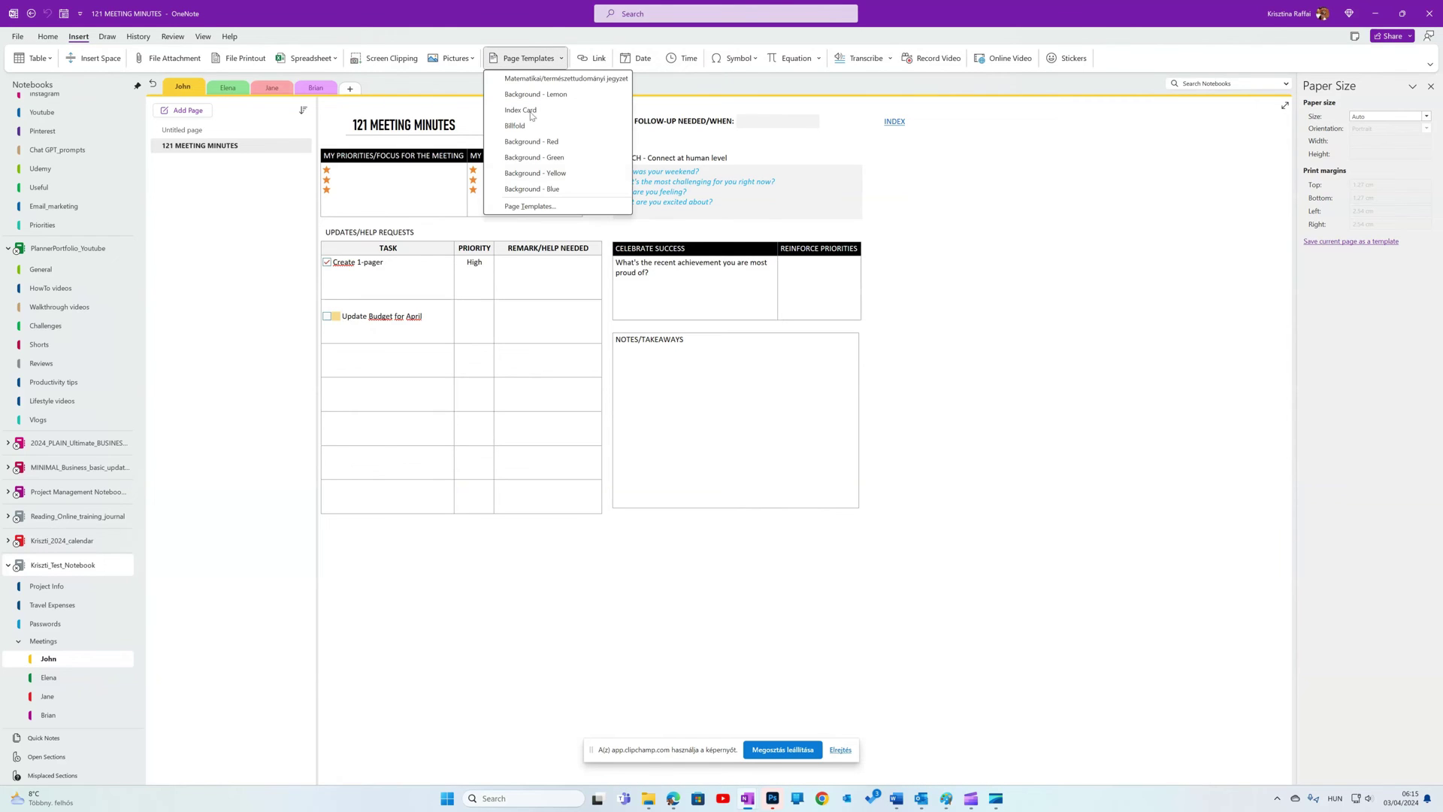
pyautogui.click(529, 206)
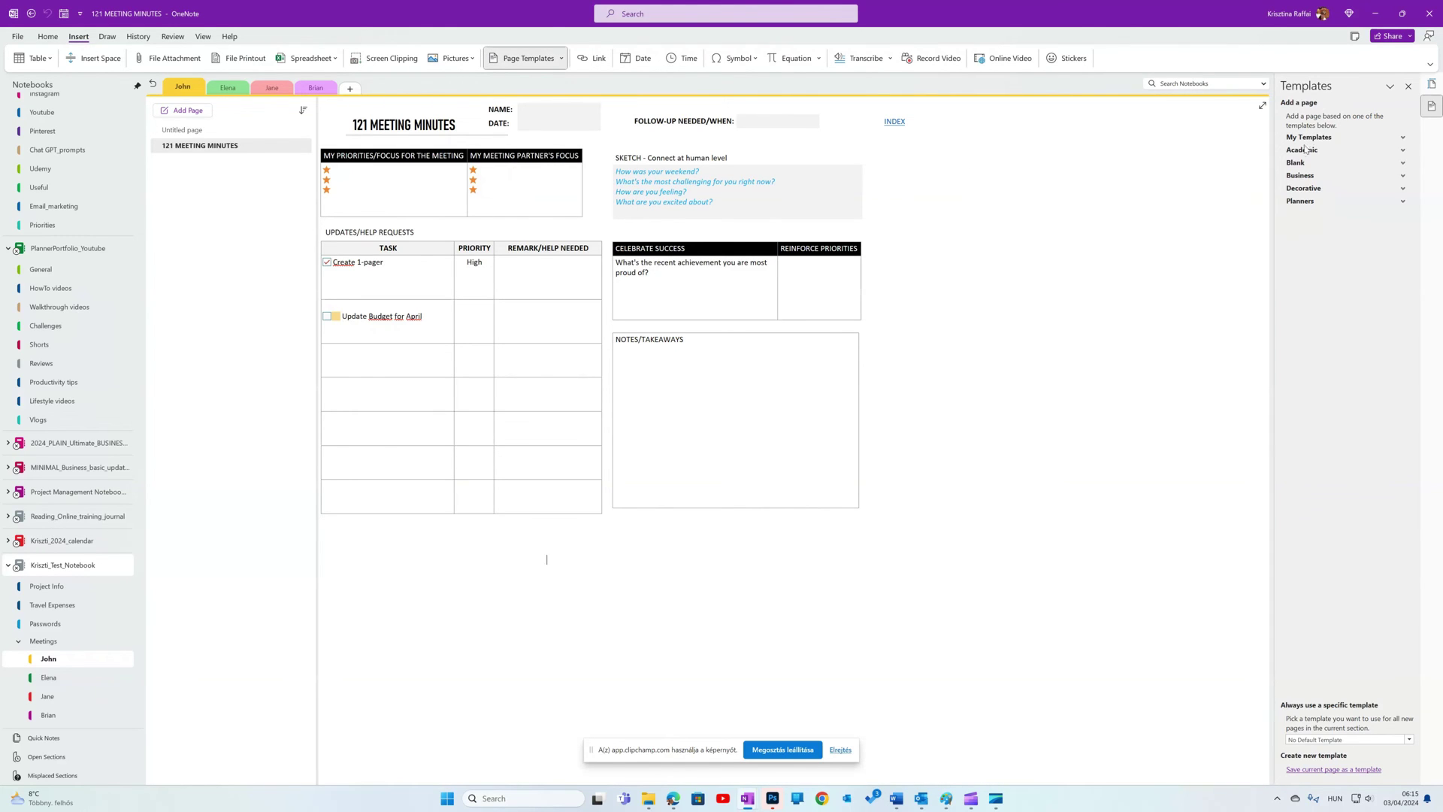
pyautogui.click(1395, 153)
pyautogui.click(1308, 139)
pyautogui.click(841, 750)
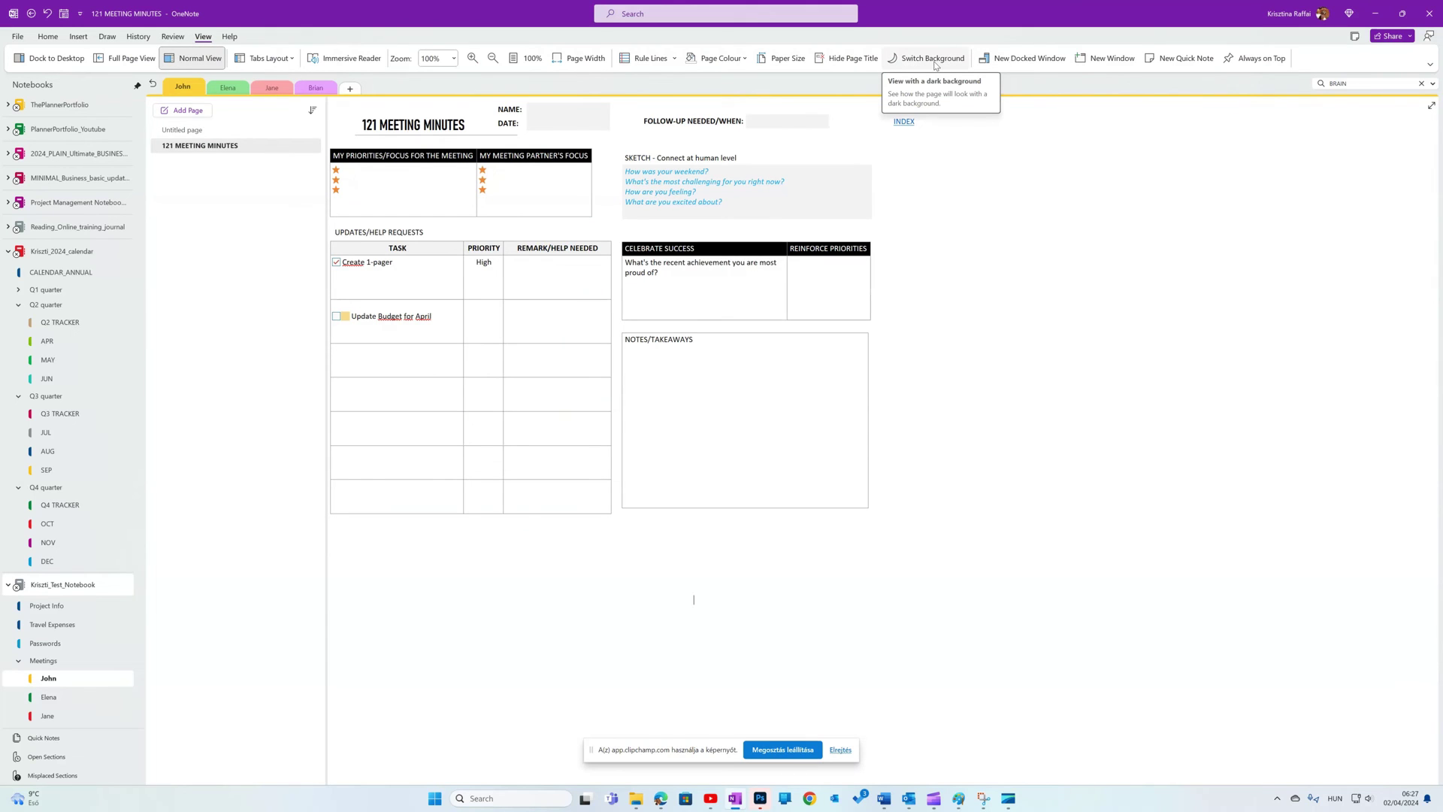
# - Preview the page on a dark background and in Full Page View, then restore the light view
pyautogui.click(933, 60)
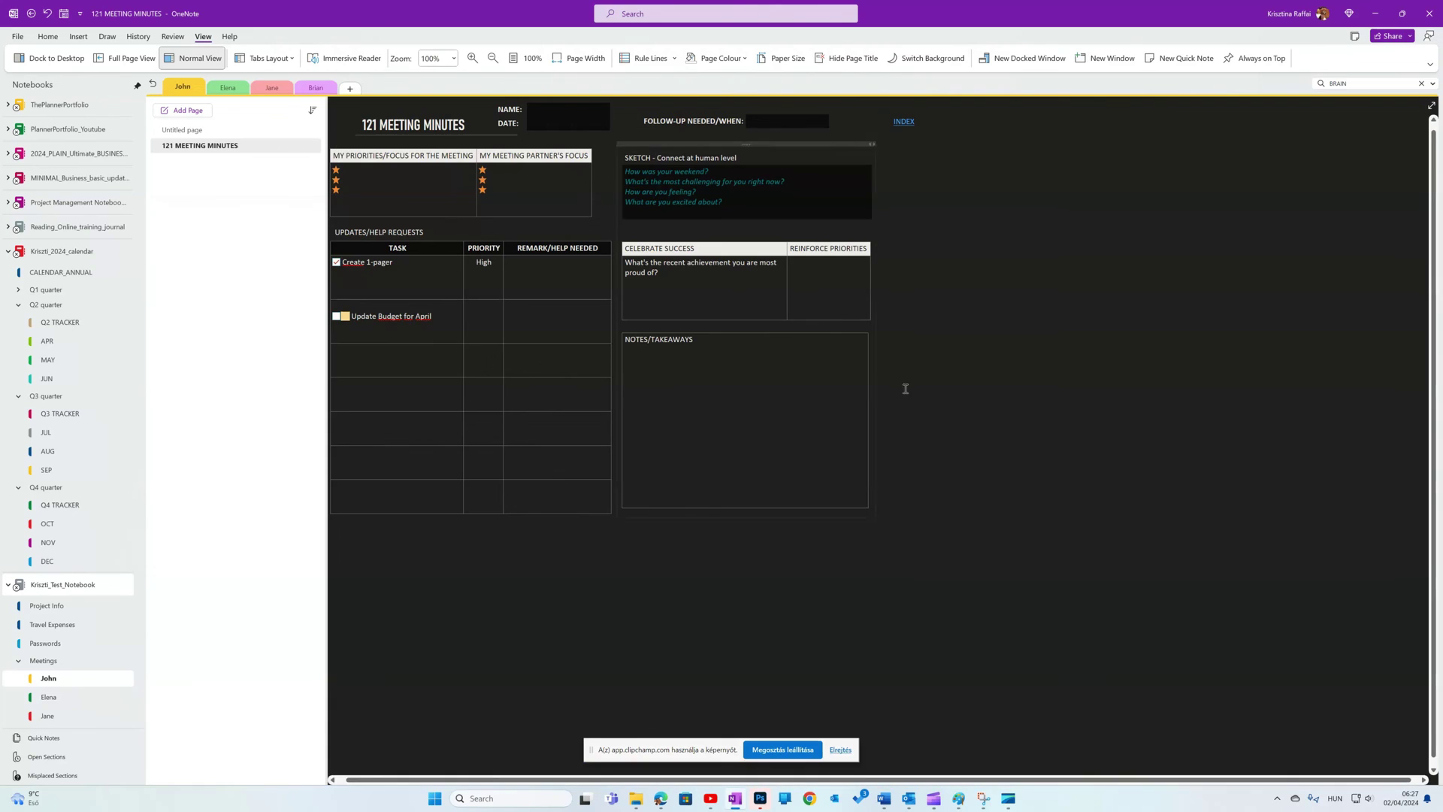
pyautogui.click(933, 60)
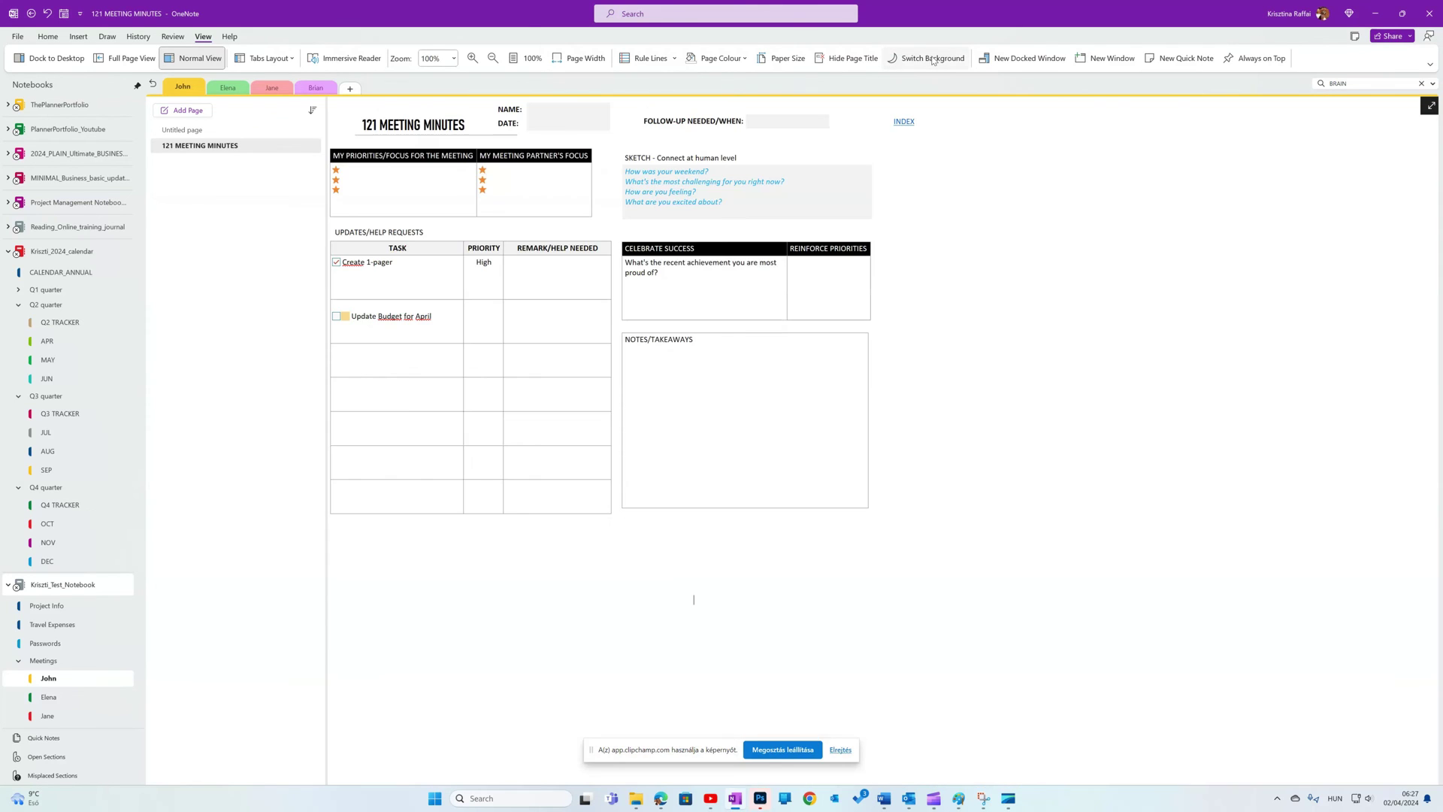
pyautogui.click(933, 60)
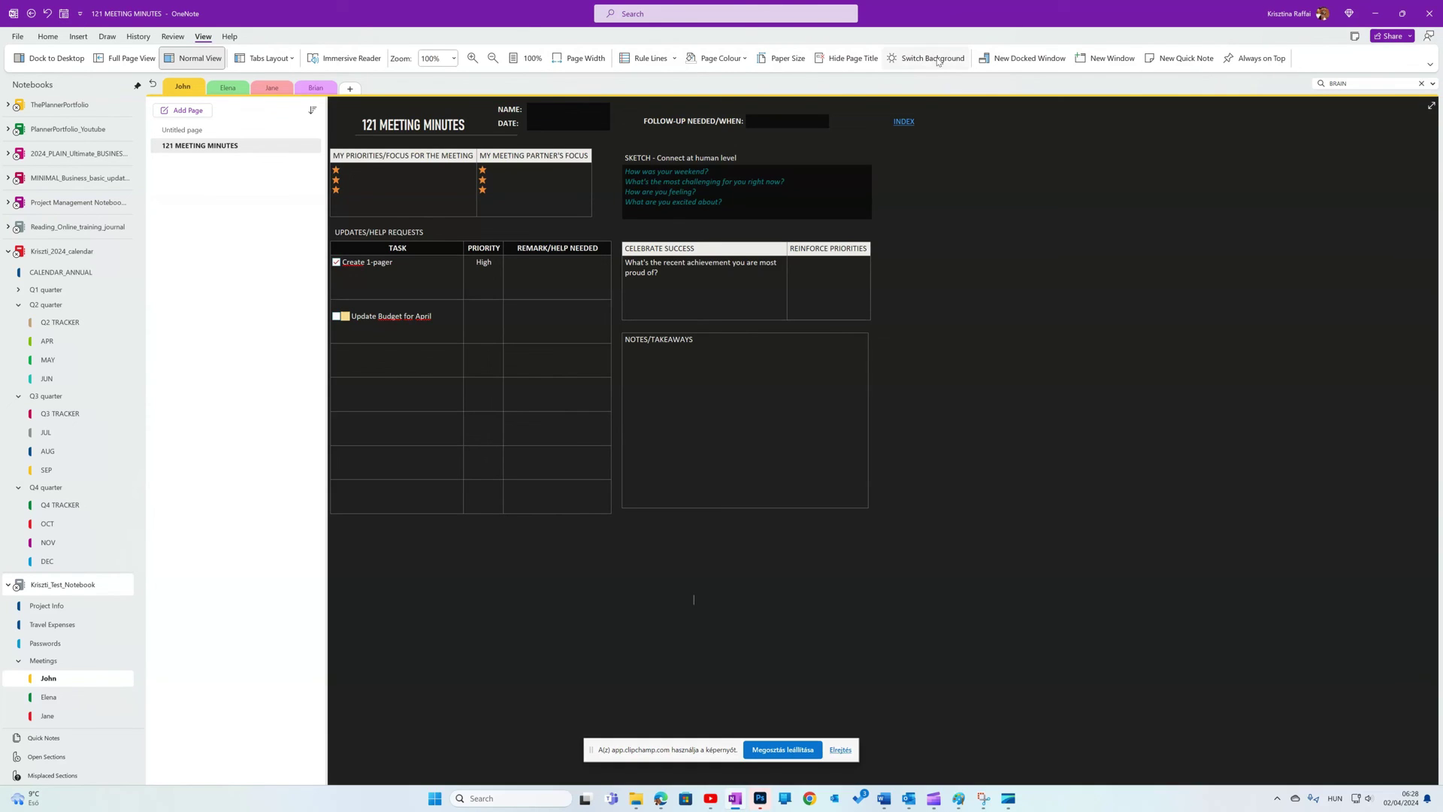
pyautogui.click(1432, 106)
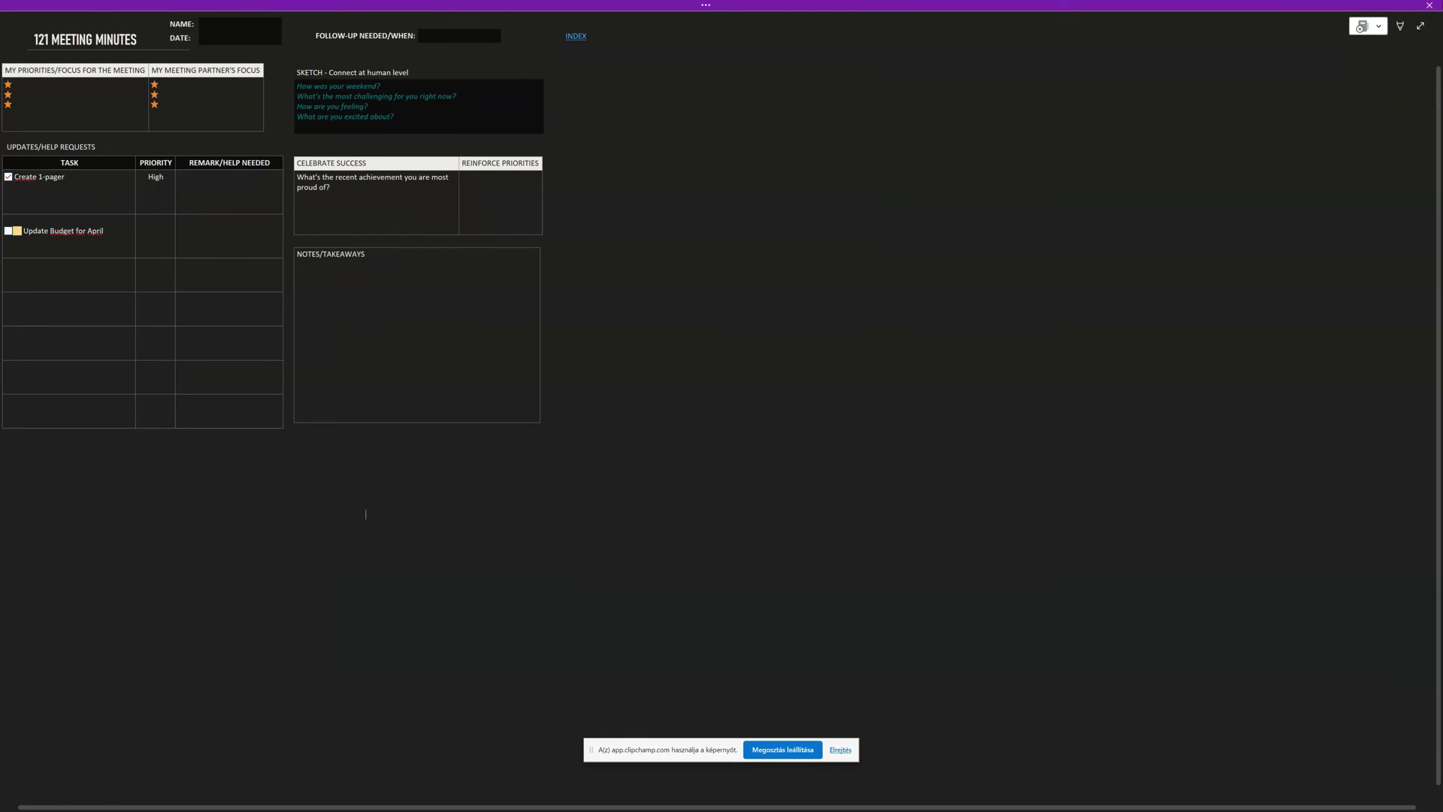
pyautogui.click(1421, 27)
pyautogui.click(926, 58)
# - Switch the Office theme to Black in General options
pyautogui.click(17, 37)
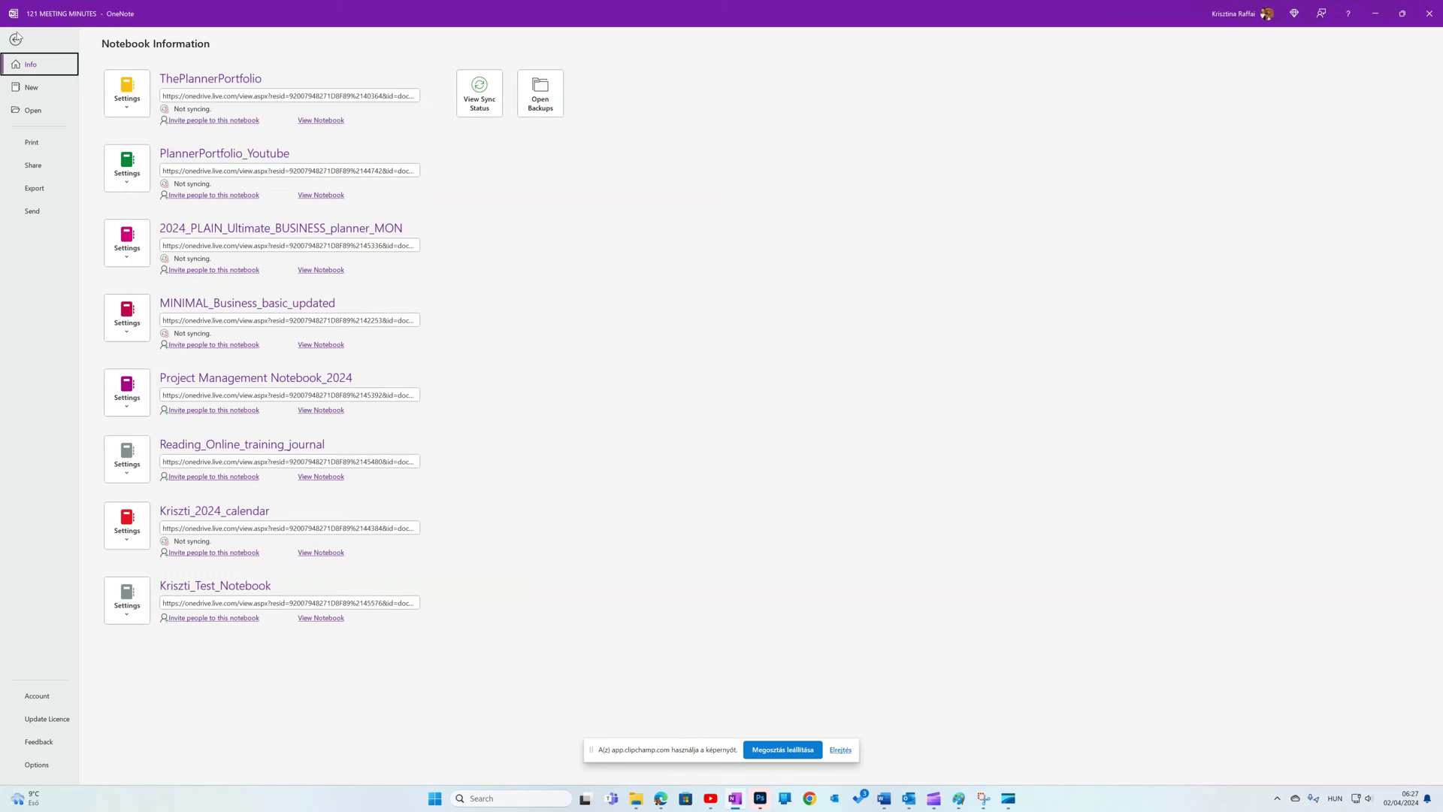
pyautogui.click(36, 769)
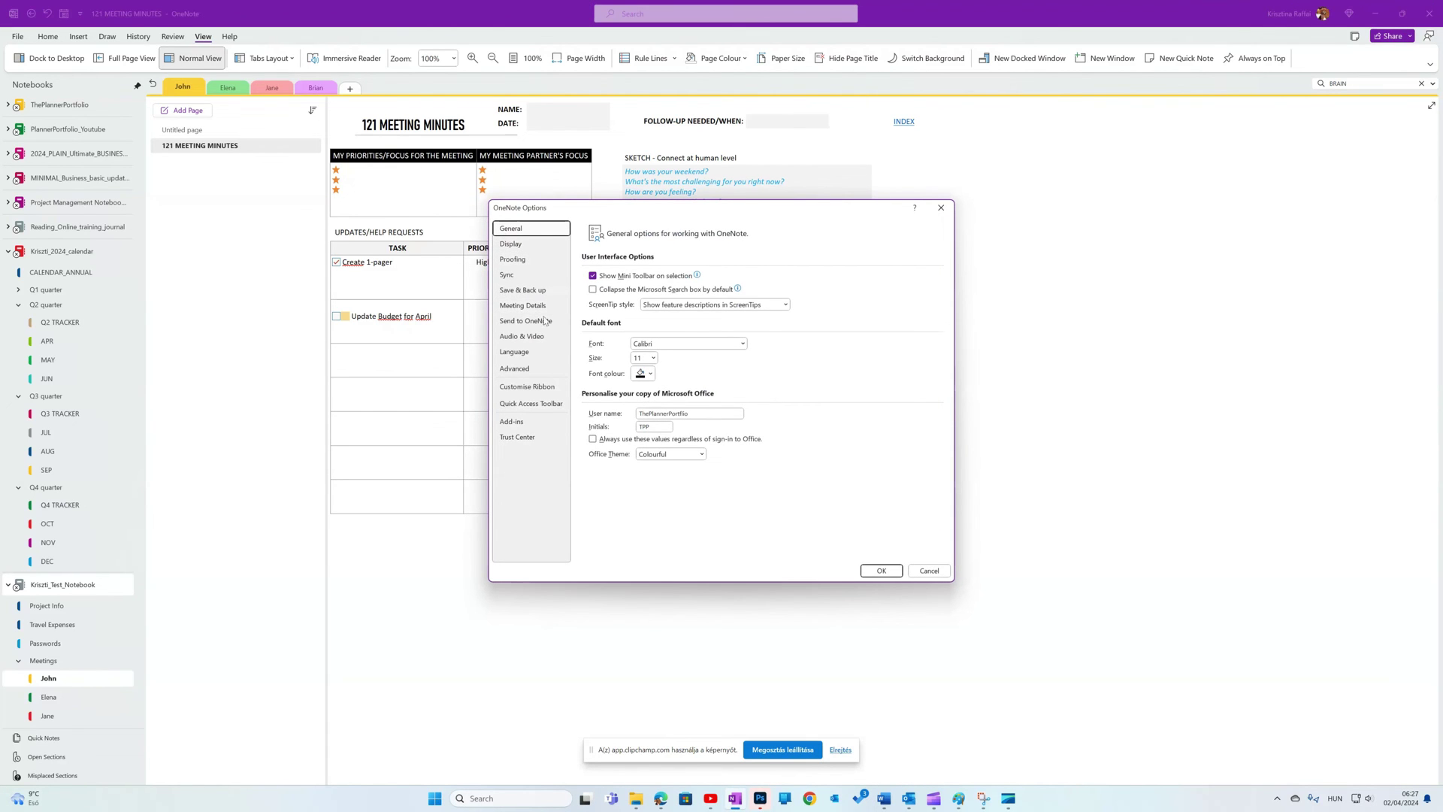
pyautogui.click(646, 455)
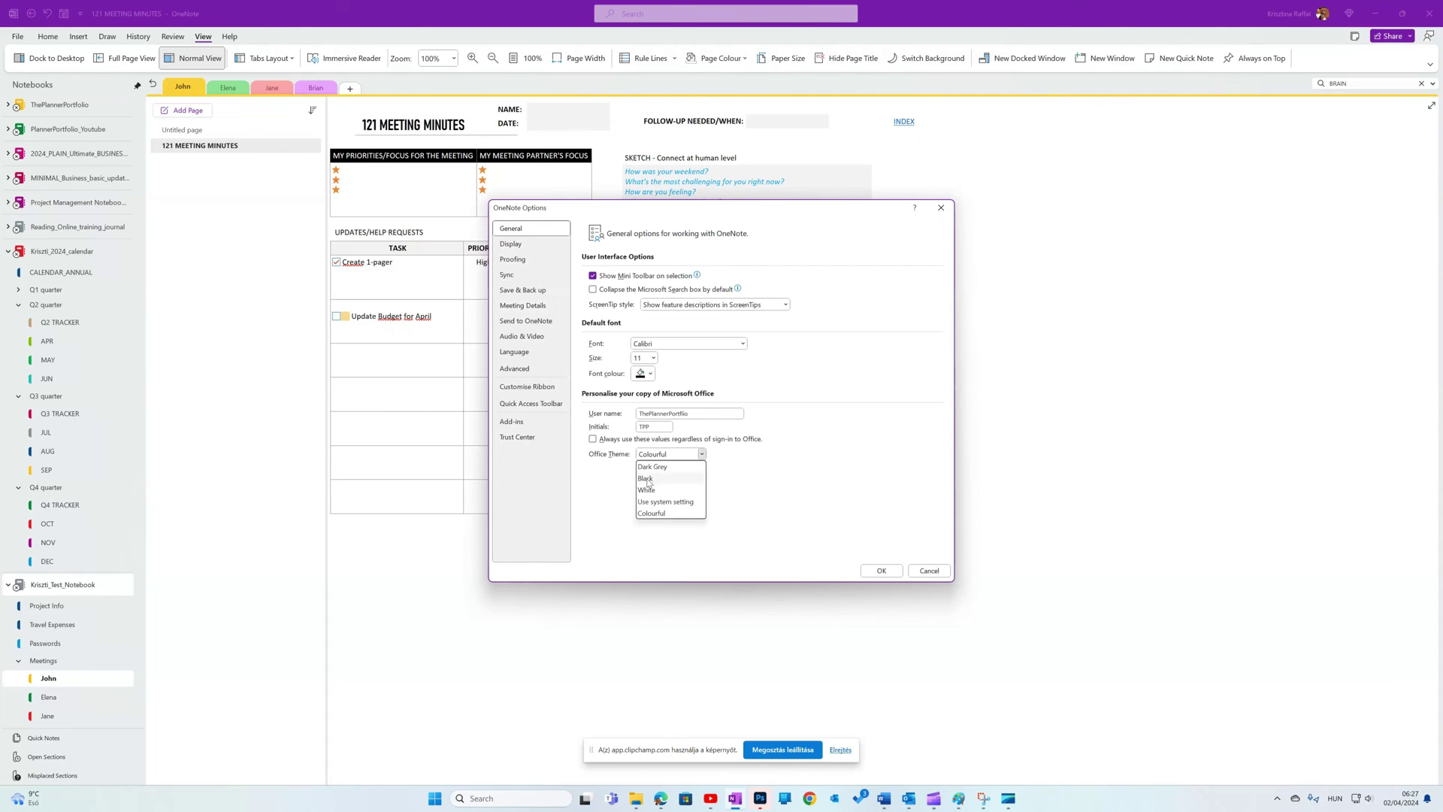
pyautogui.click(646, 479)
pyautogui.click(881, 571)
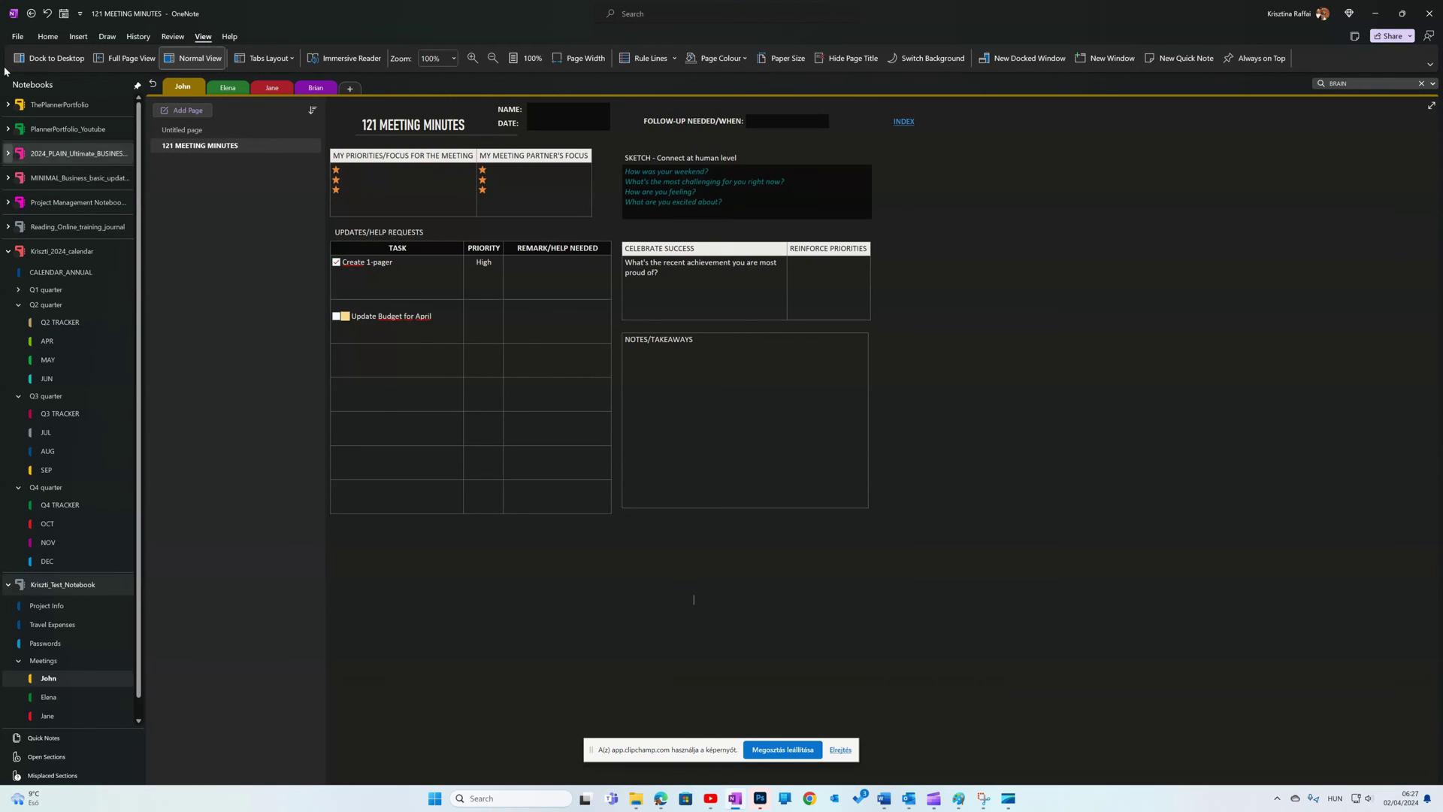
# - Change the Office theme to Dark Grey
pyautogui.click(18, 37)
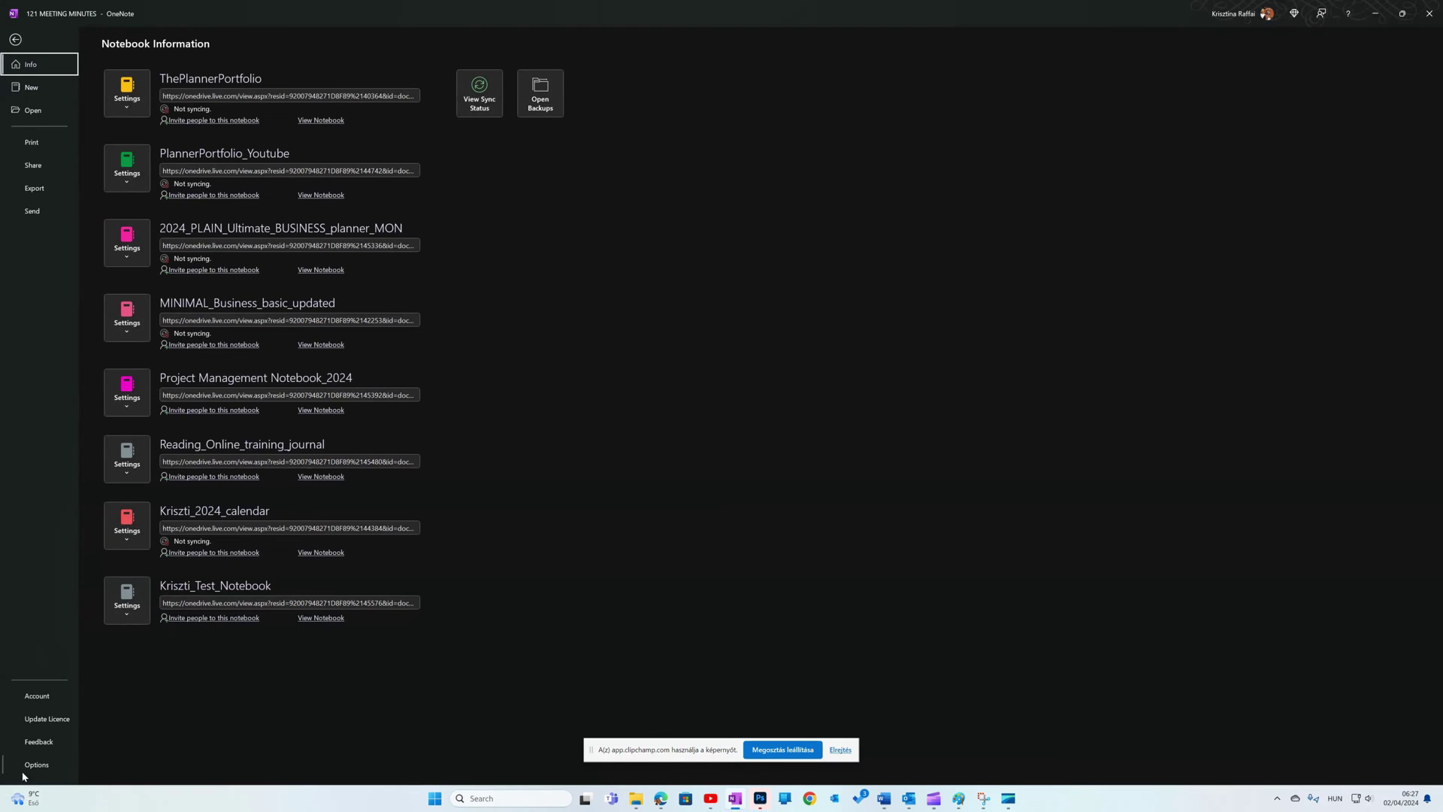
pyautogui.click(22, 748)
pyautogui.click(669, 454)
pyautogui.click(652, 467)
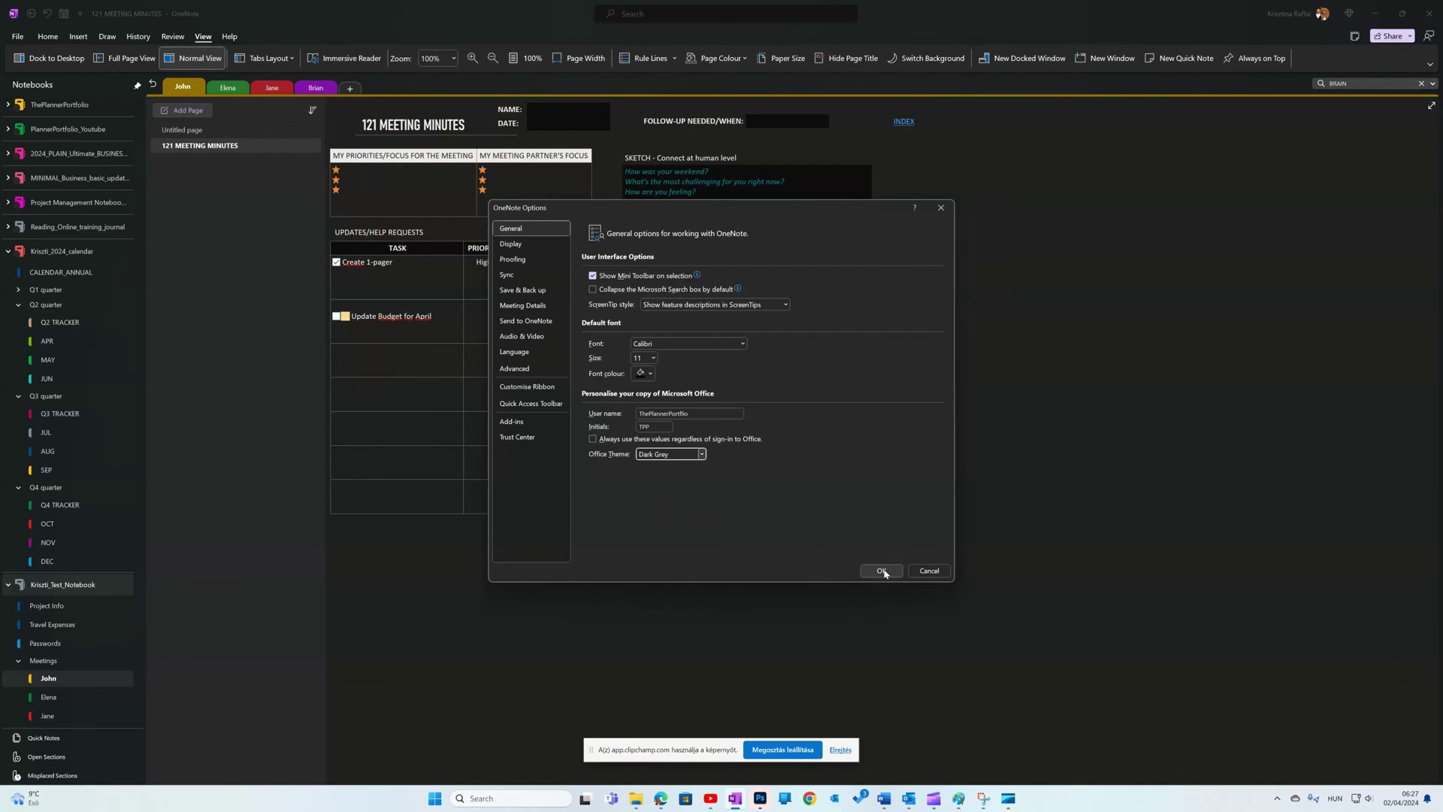
pyautogui.click(879, 571)
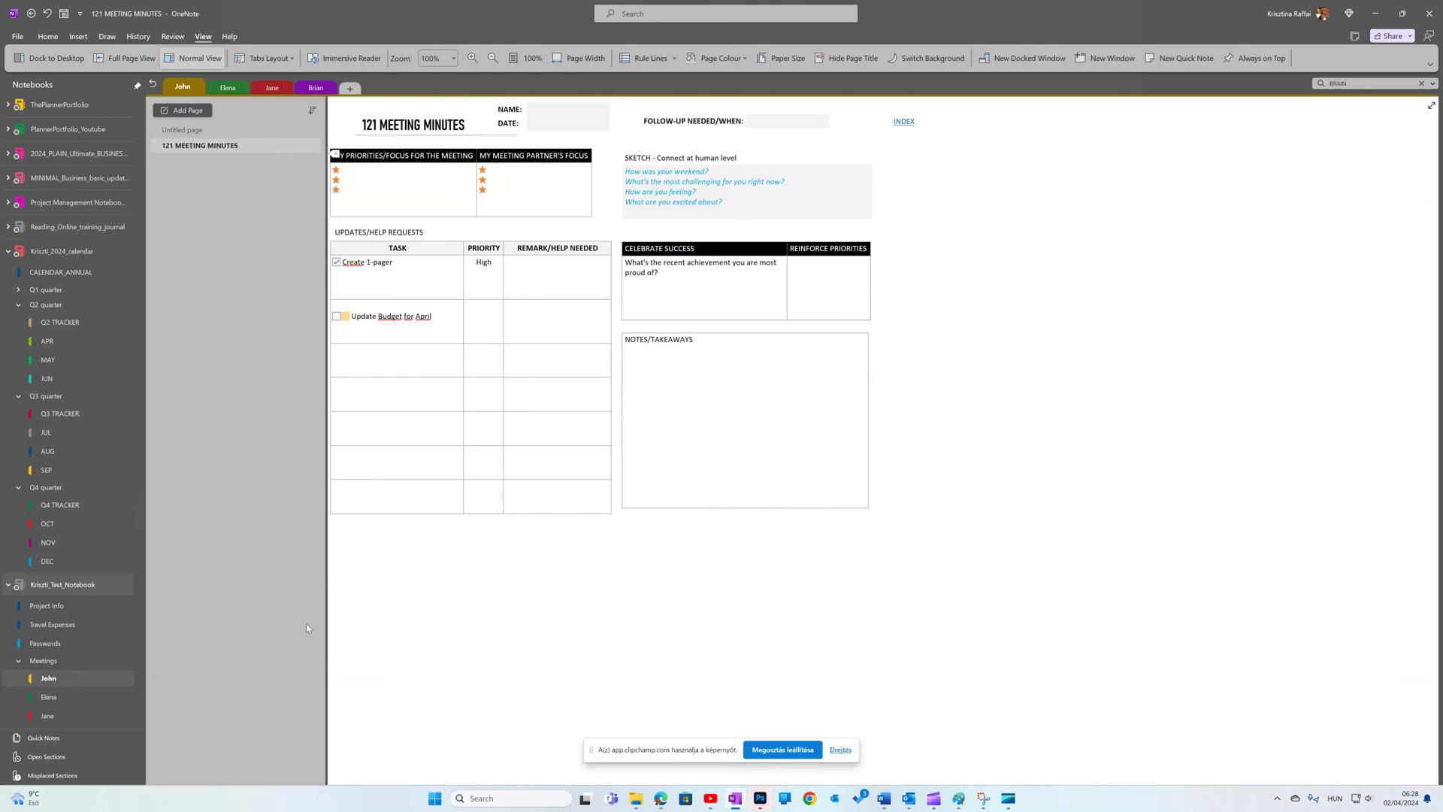
# - Set the Office theme back to Colourful
pyautogui.click(17, 37)
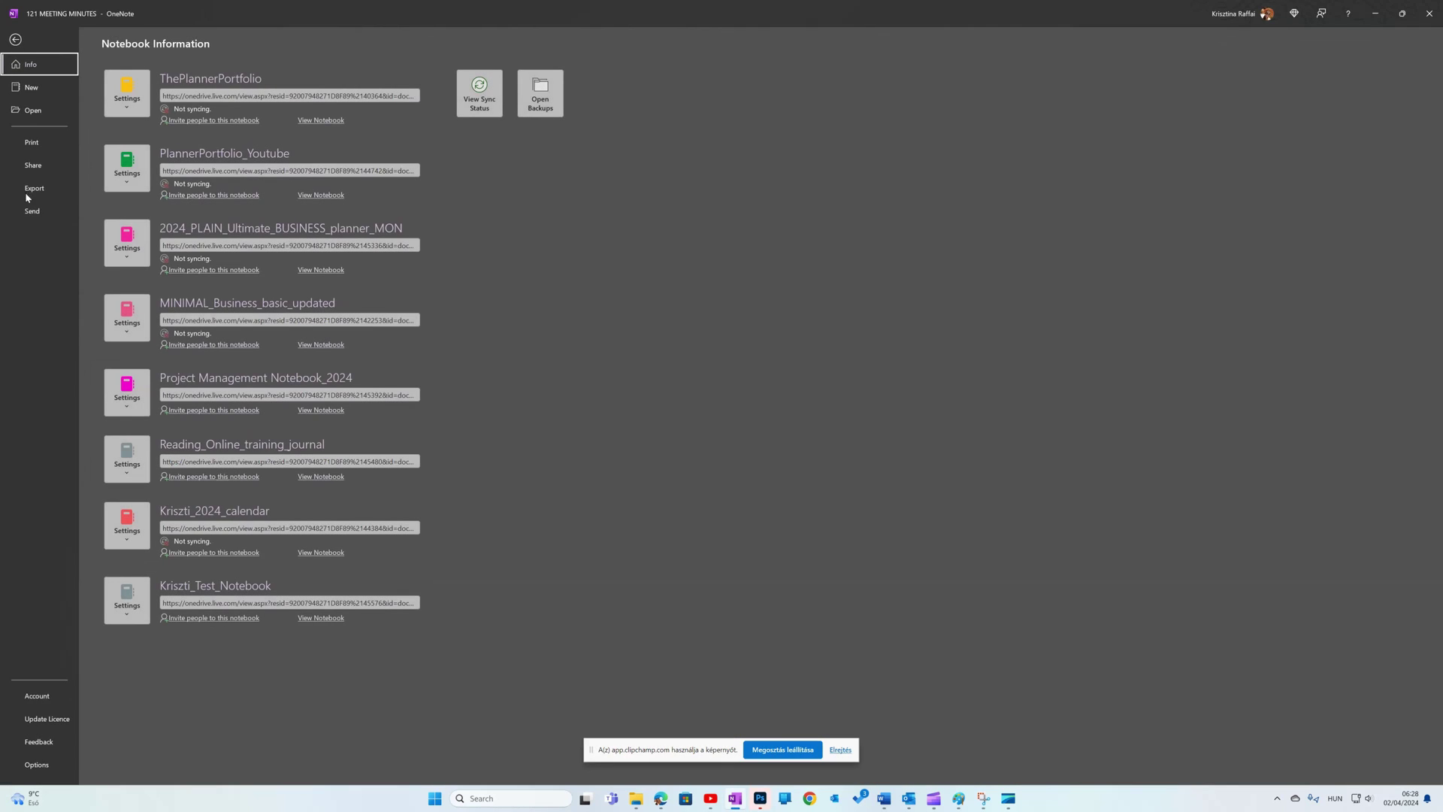
pyautogui.click(36, 764)
pyautogui.click(670, 454)
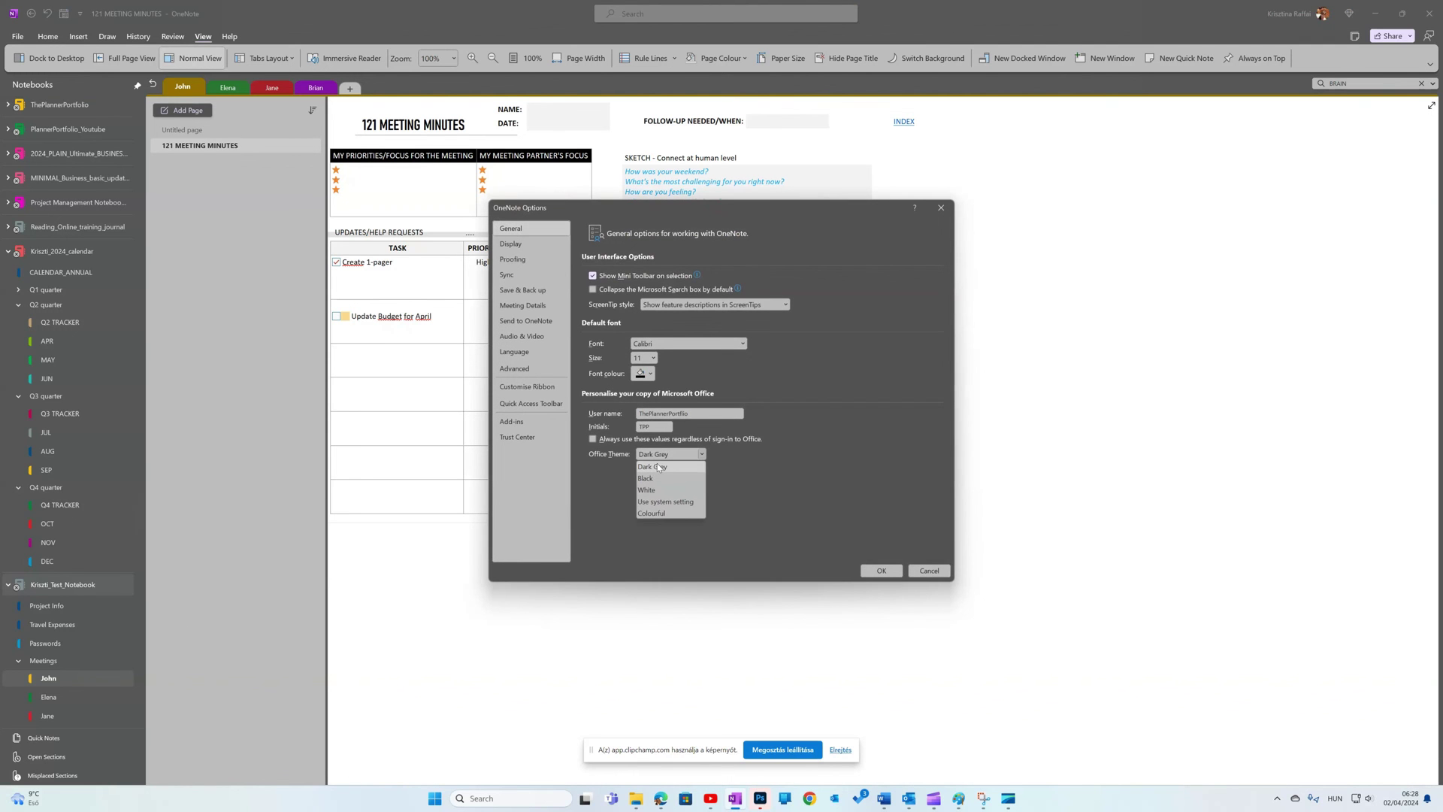
pyautogui.click(662, 519)
pyautogui.click(876, 570)
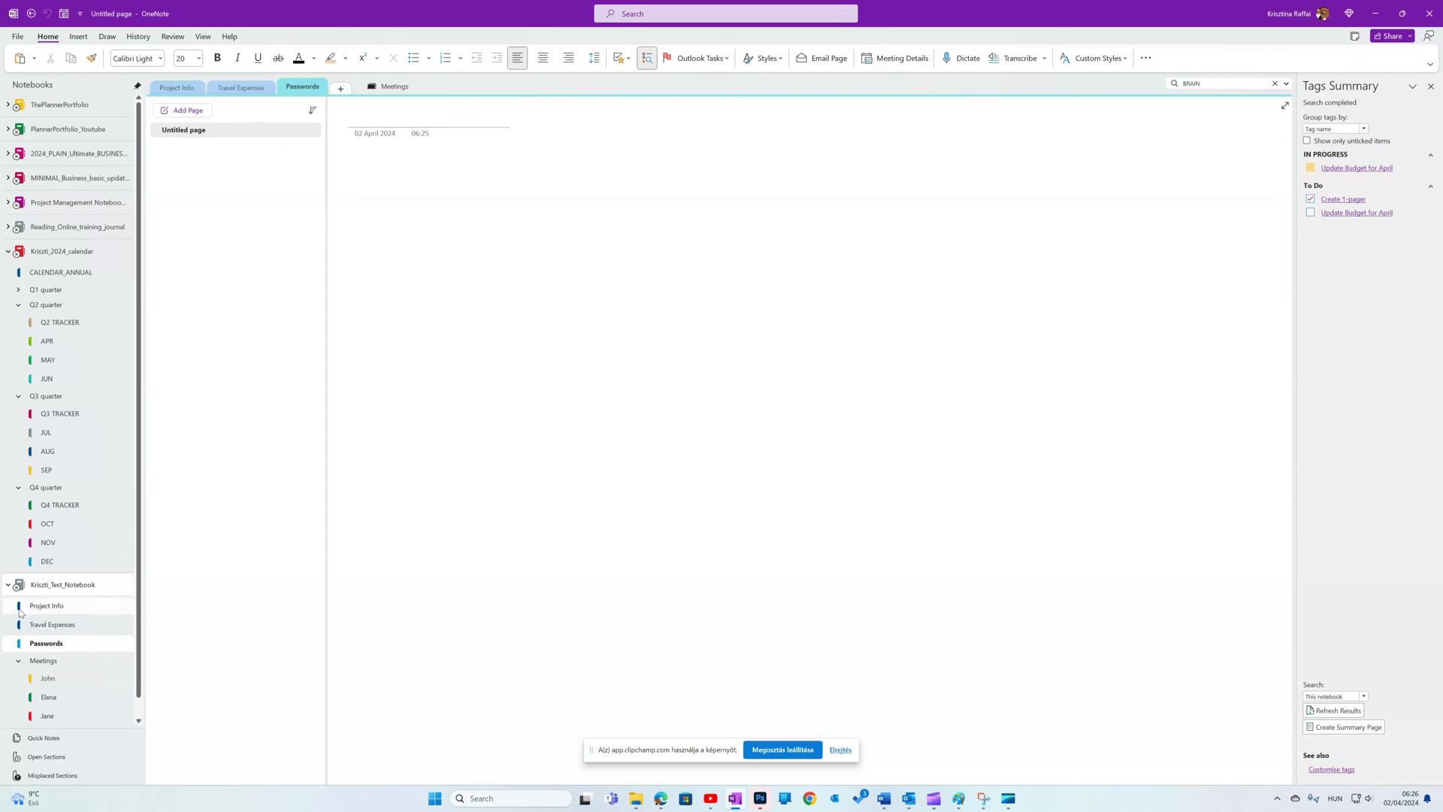
# - Close Tags Summary, bring up password protection for Passwords, then dismiss it and show Review tools
pyautogui.click(1431, 87)
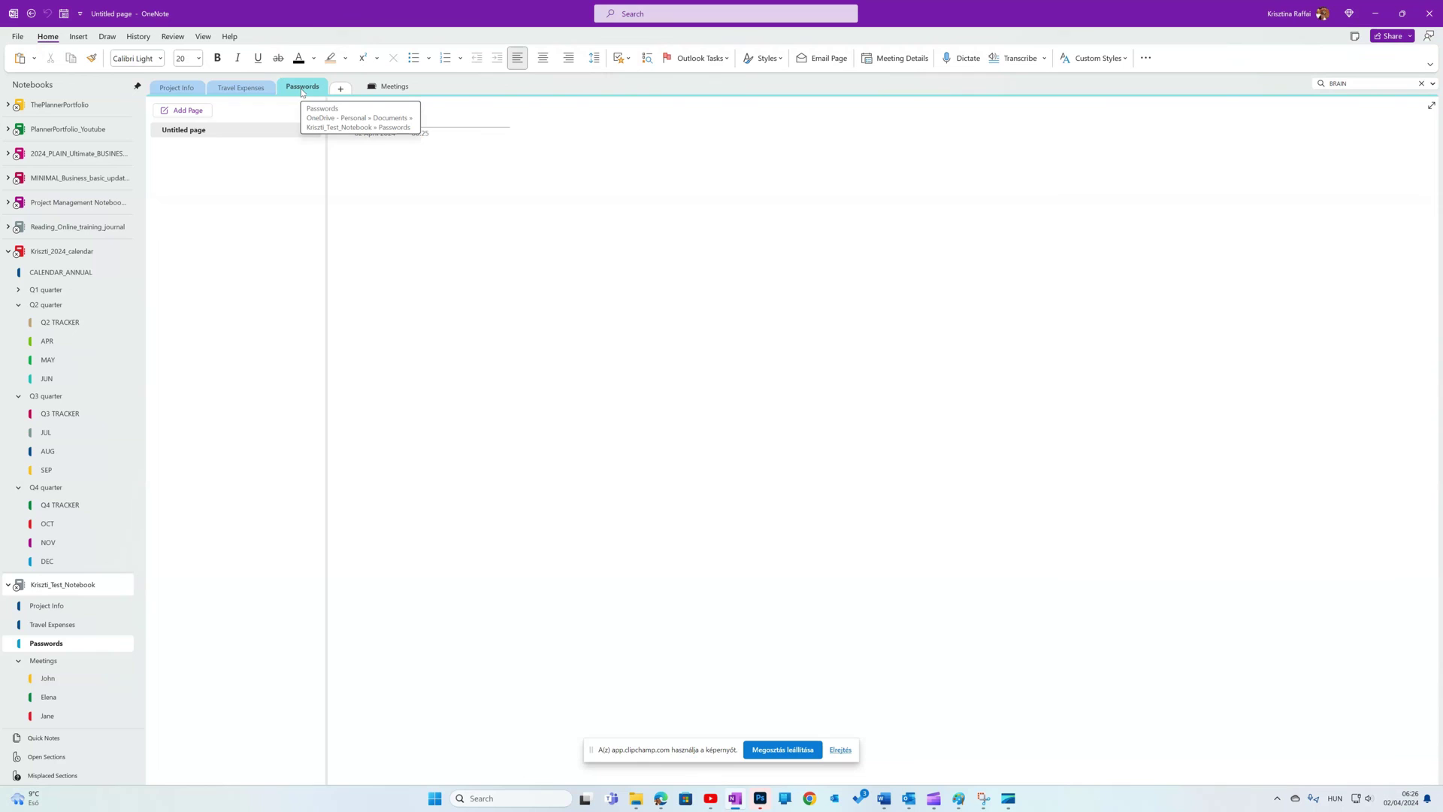
pyautogui.rightClick(302, 93)
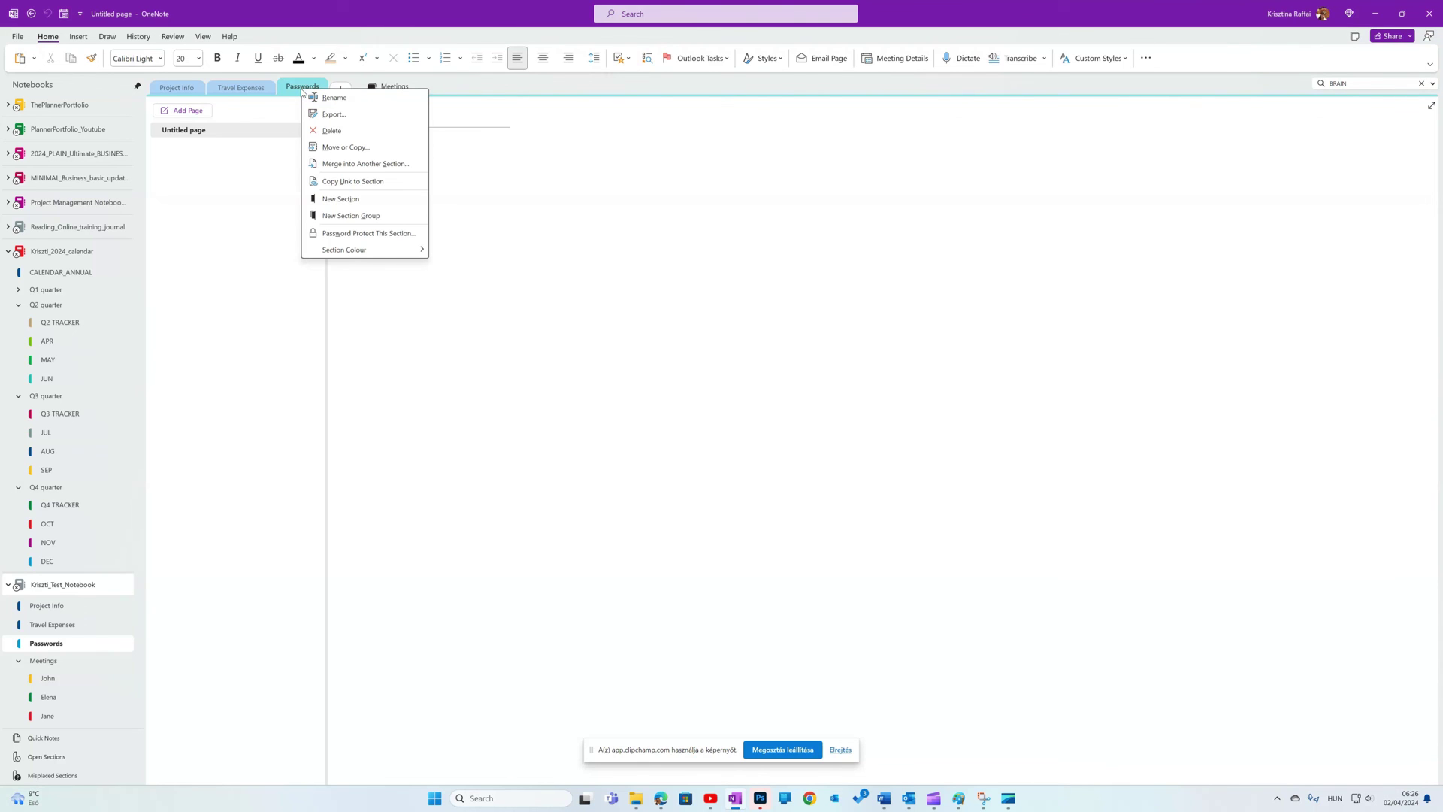
pyautogui.click(335, 234)
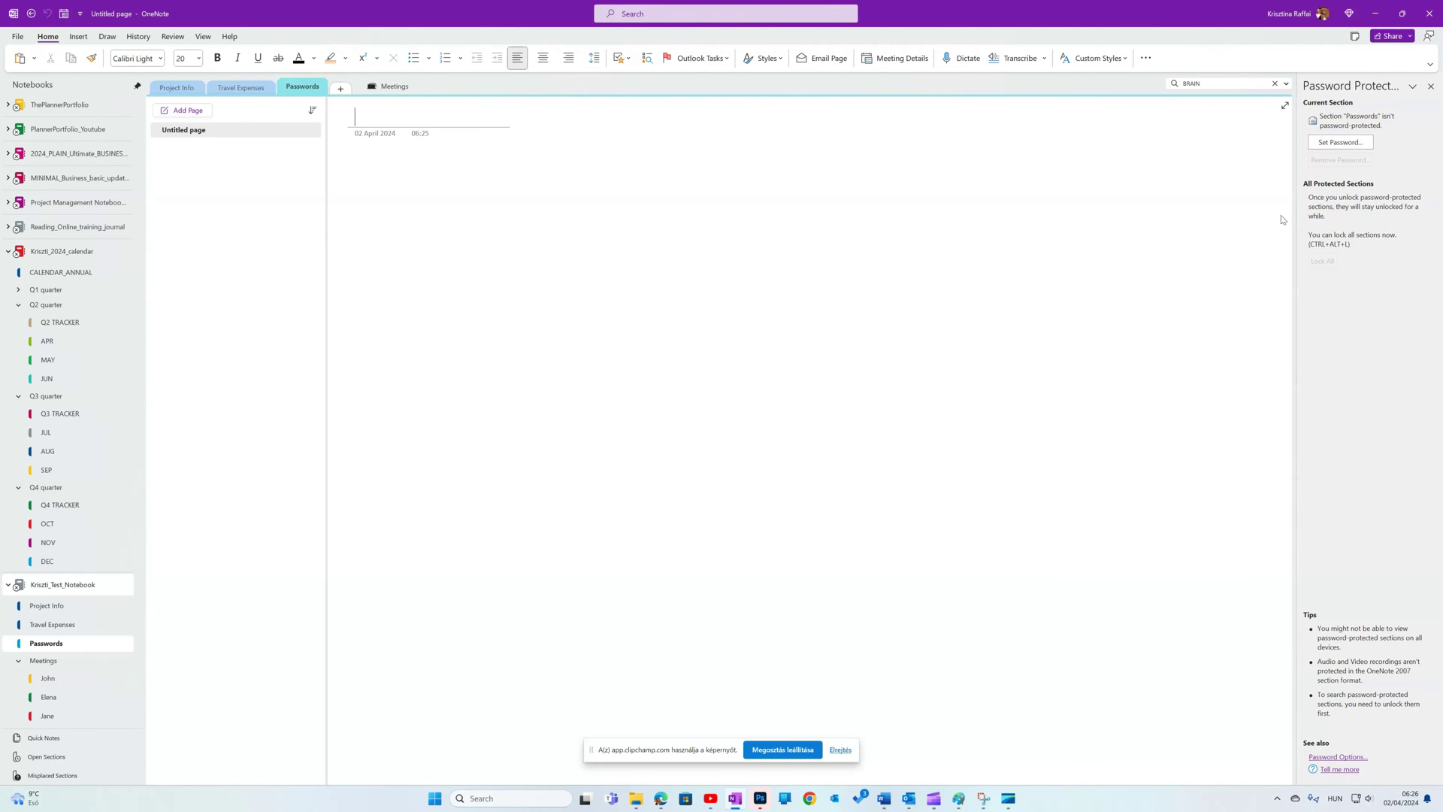
pyautogui.click(1430, 86)
pyautogui.click(139, 36)
pyautogui.click(173, 36)
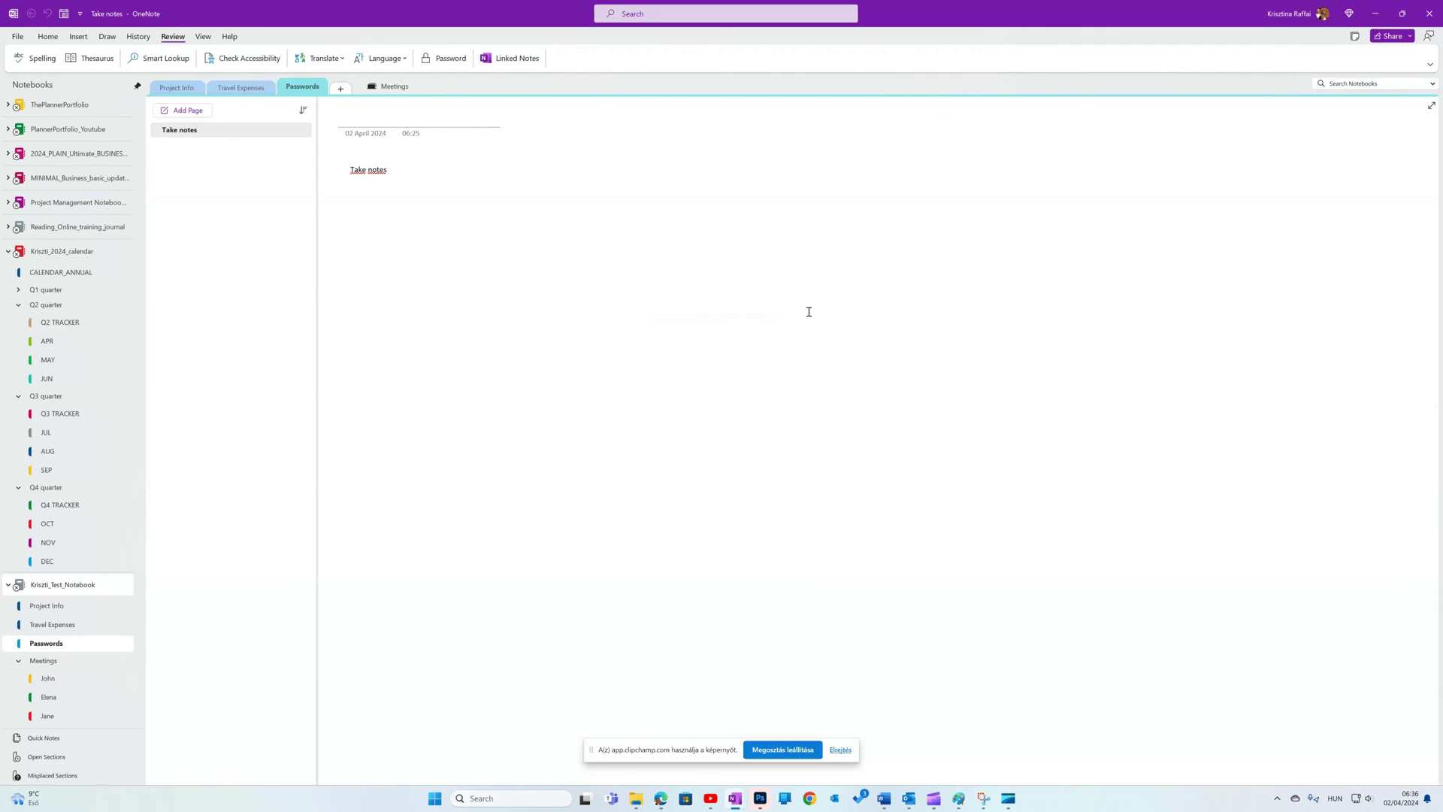
# - Copy a link to the whole notebook, then show the test notebook's sharing and sync settings on the Notebook Information page
pyautogui.click(1410, 36)
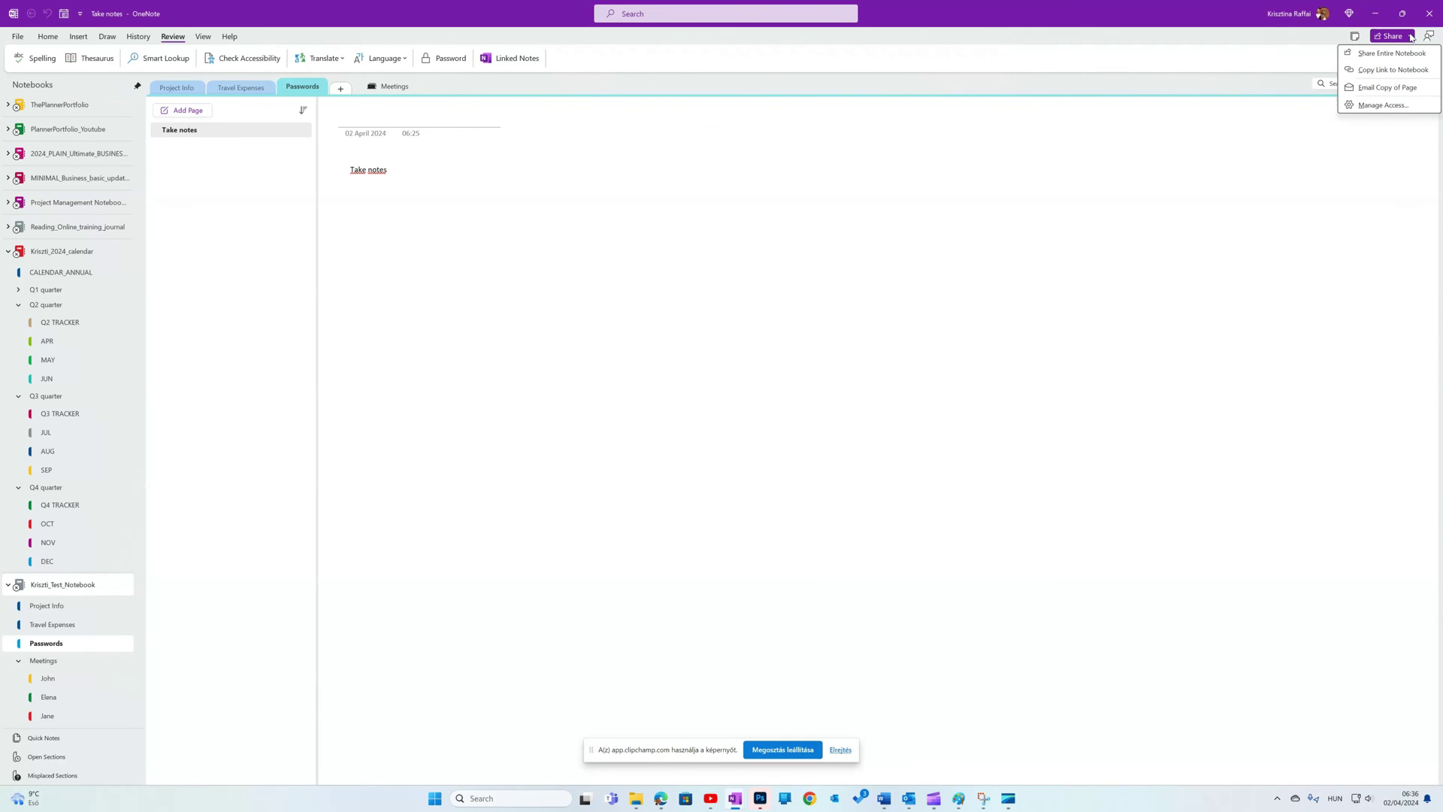
pyautogui.click(1350, 71)
pyautogui.click(17, 37)
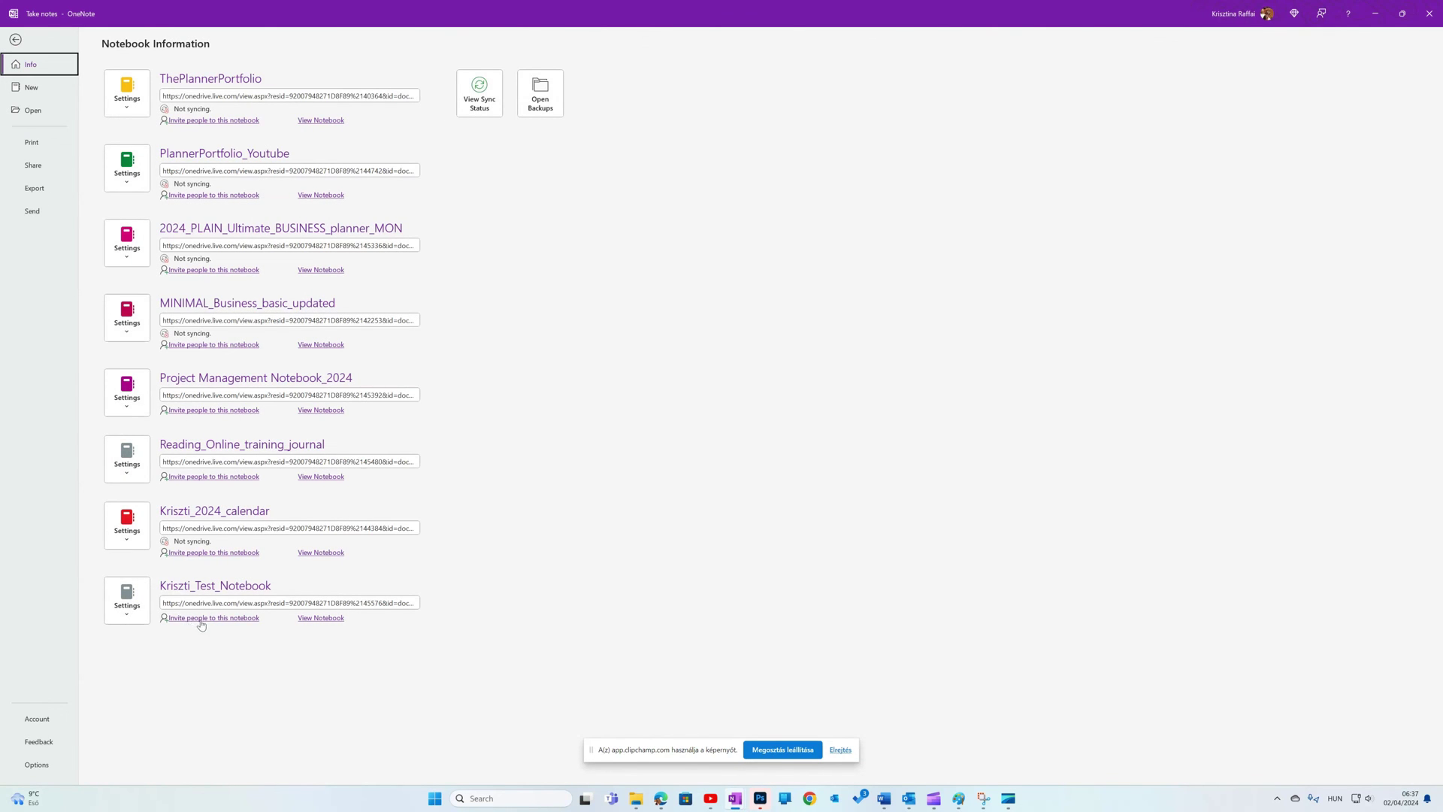
pyautogui.click(127, 601)
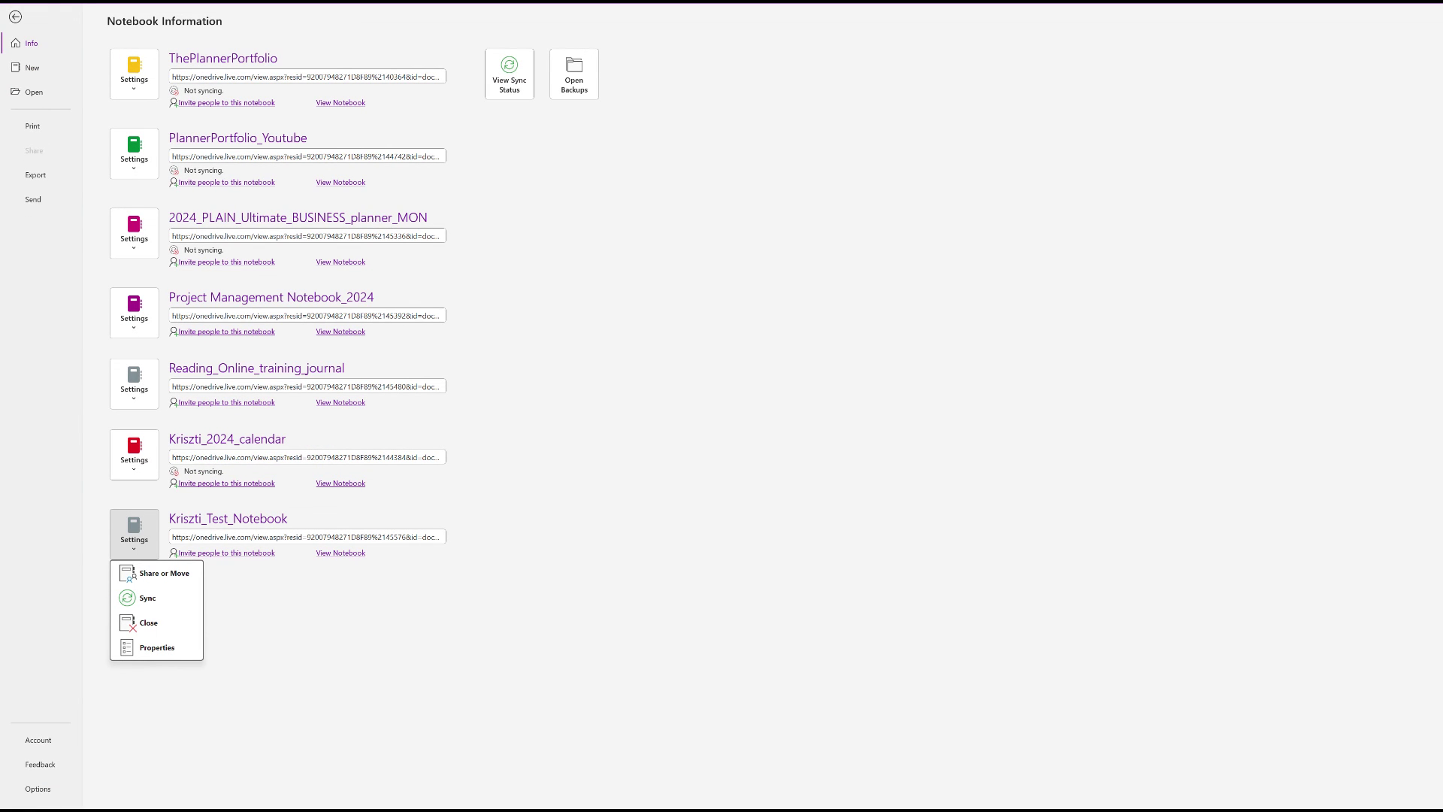